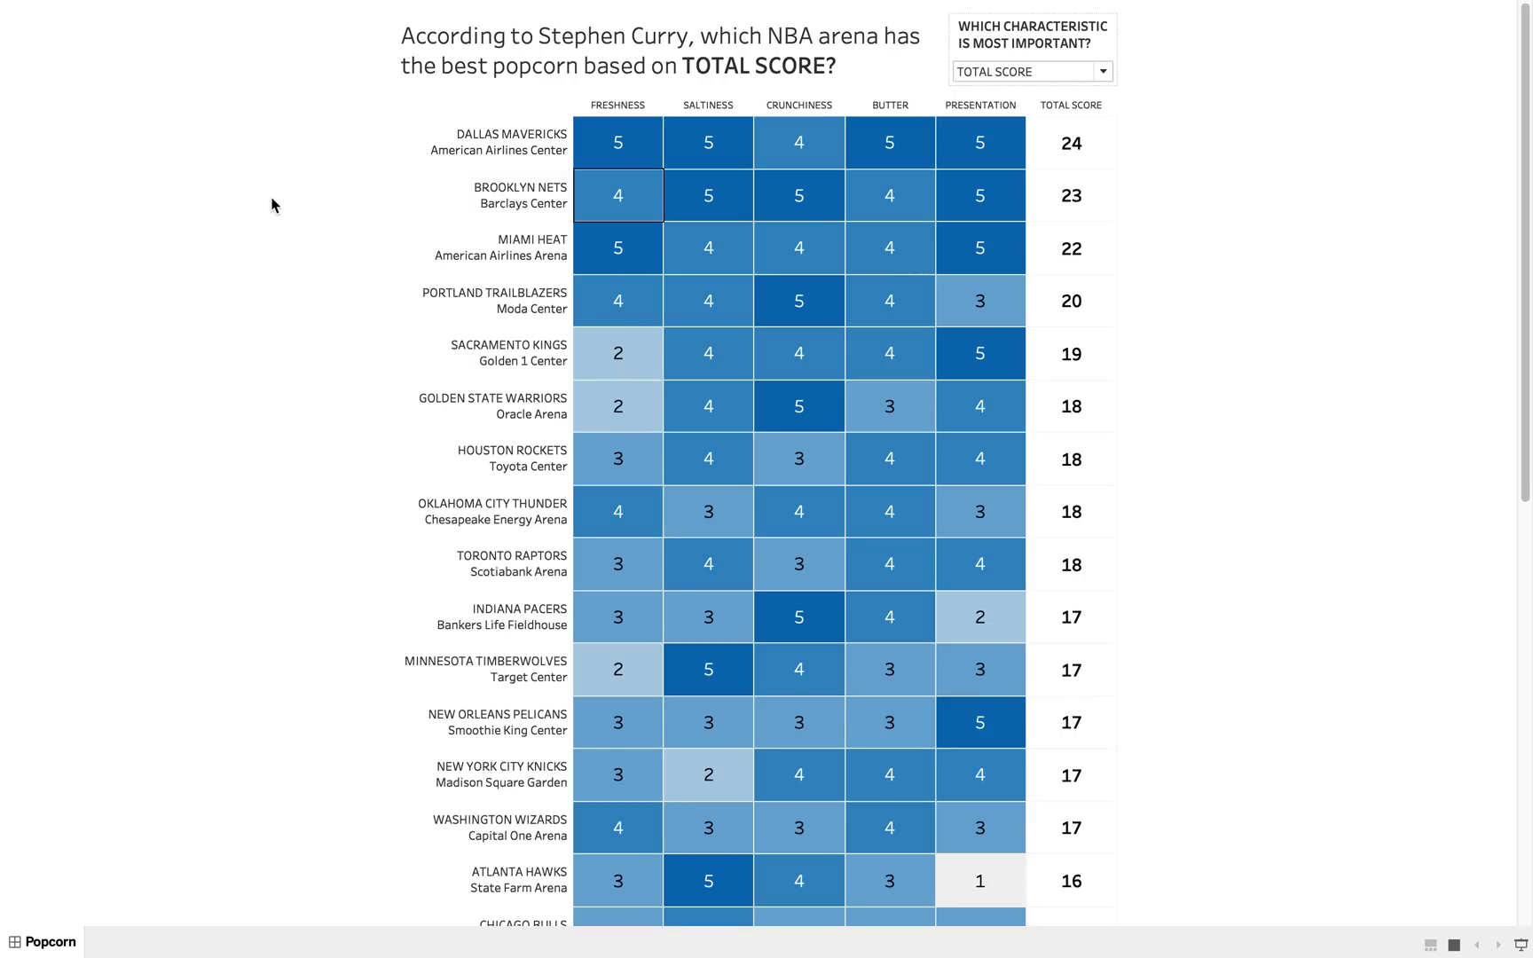
Step: Leave the finished popcorn heatmap example and return to the empty Book2 Sheet 1
key("ctrl+Left")
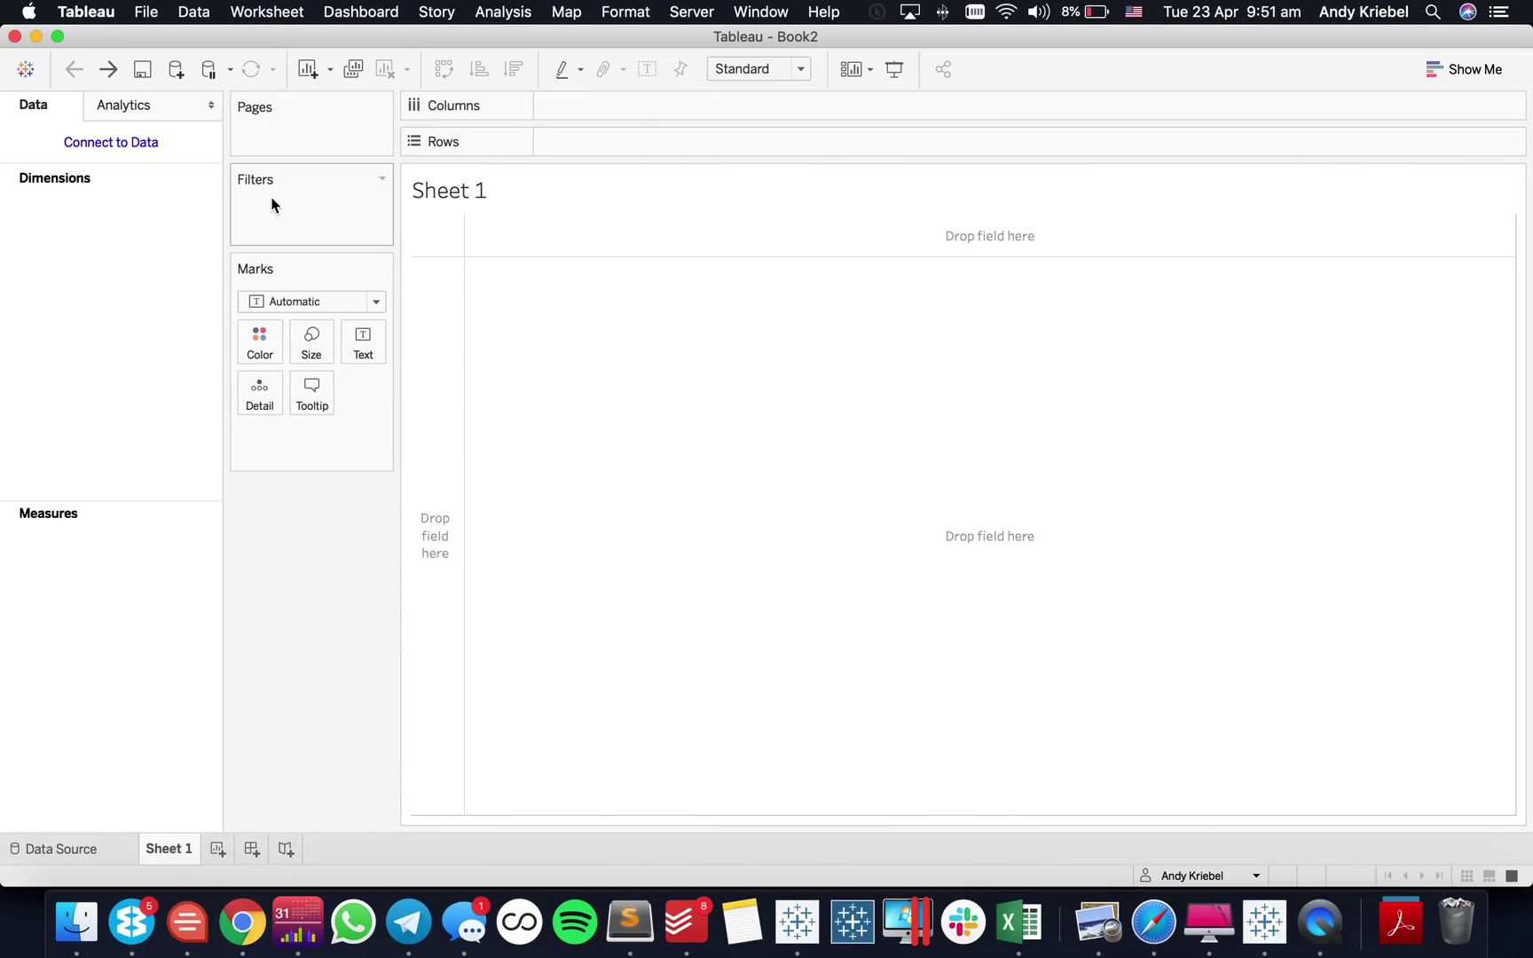
Step: Browse to a file and select Steph Curry Stadium Popcorn Rankings.xlsx as the data source
left_click(142, 143)
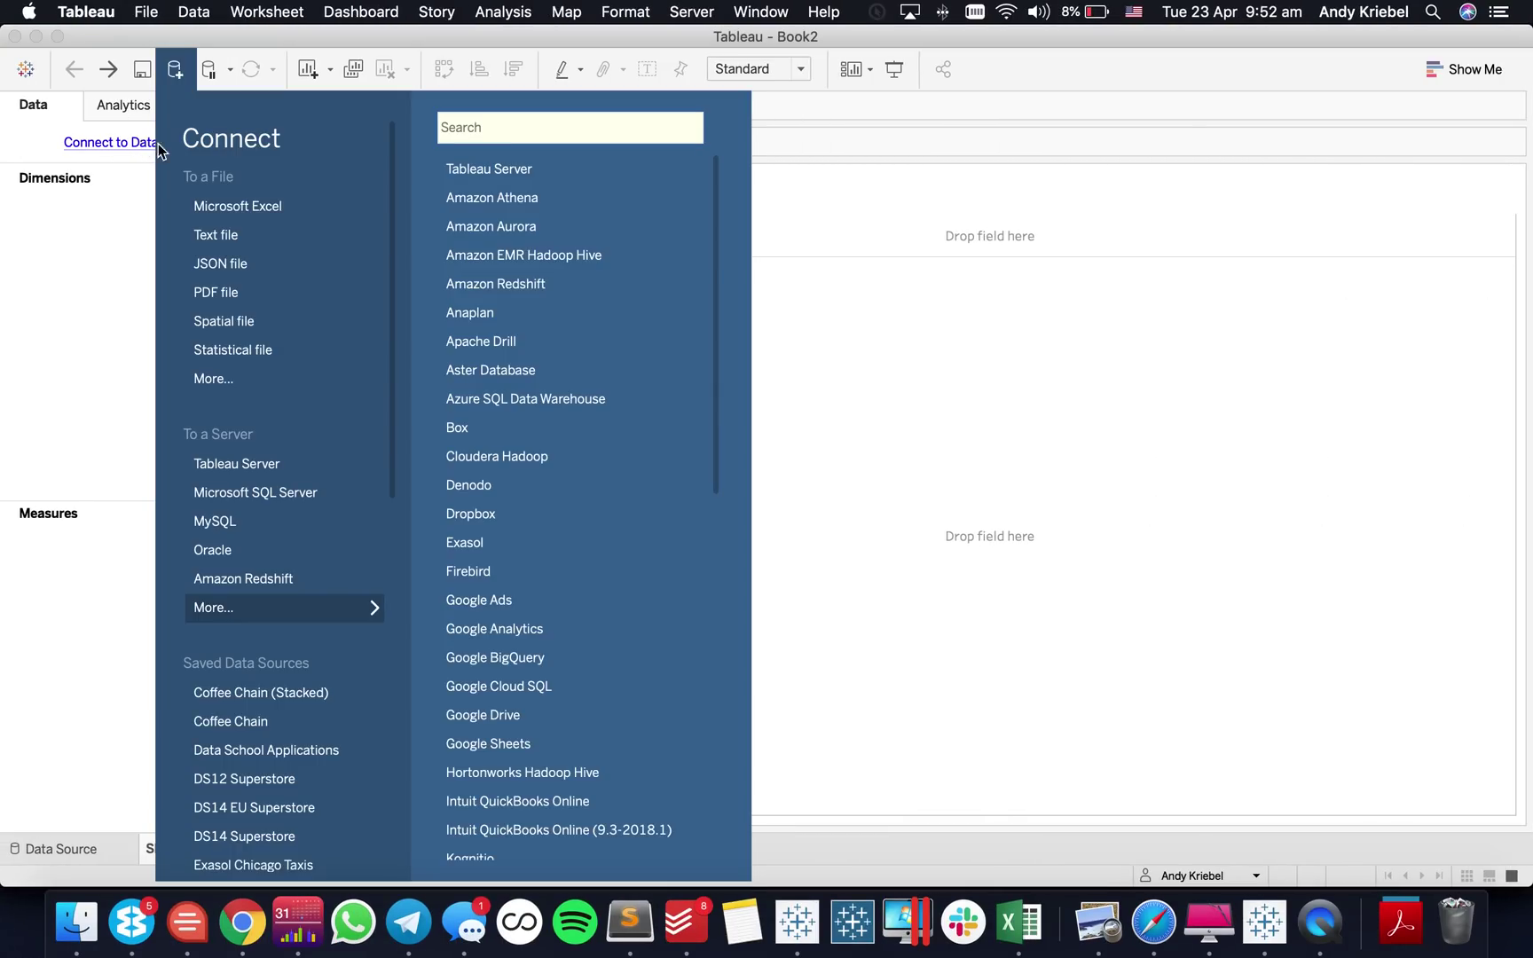
left_click(214, 381)
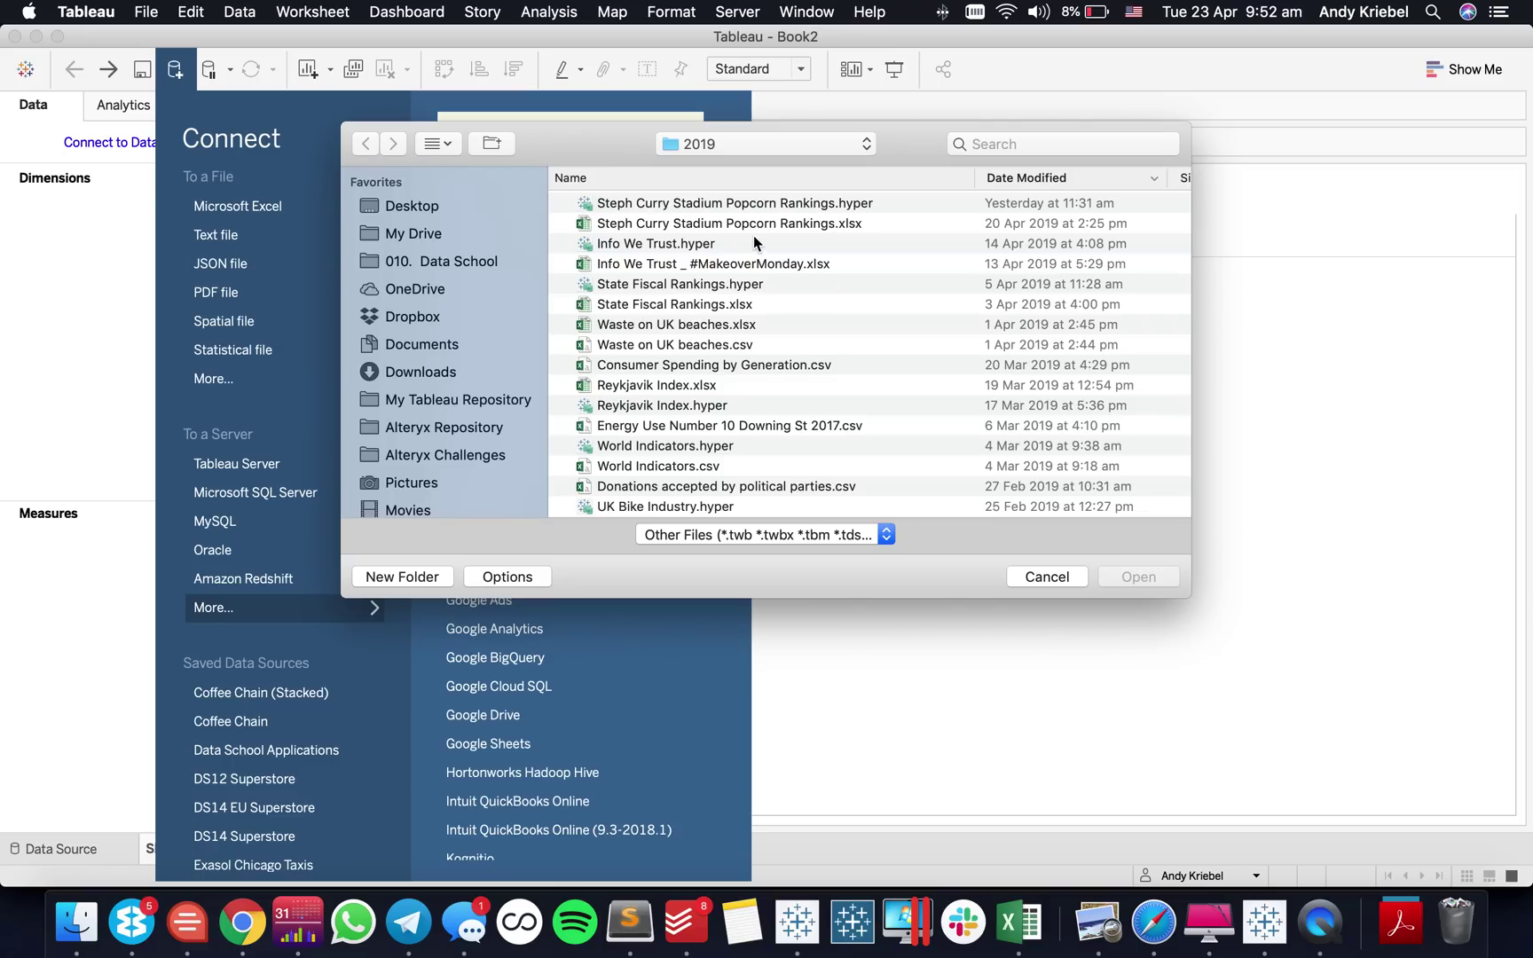
left_click(746, 223)
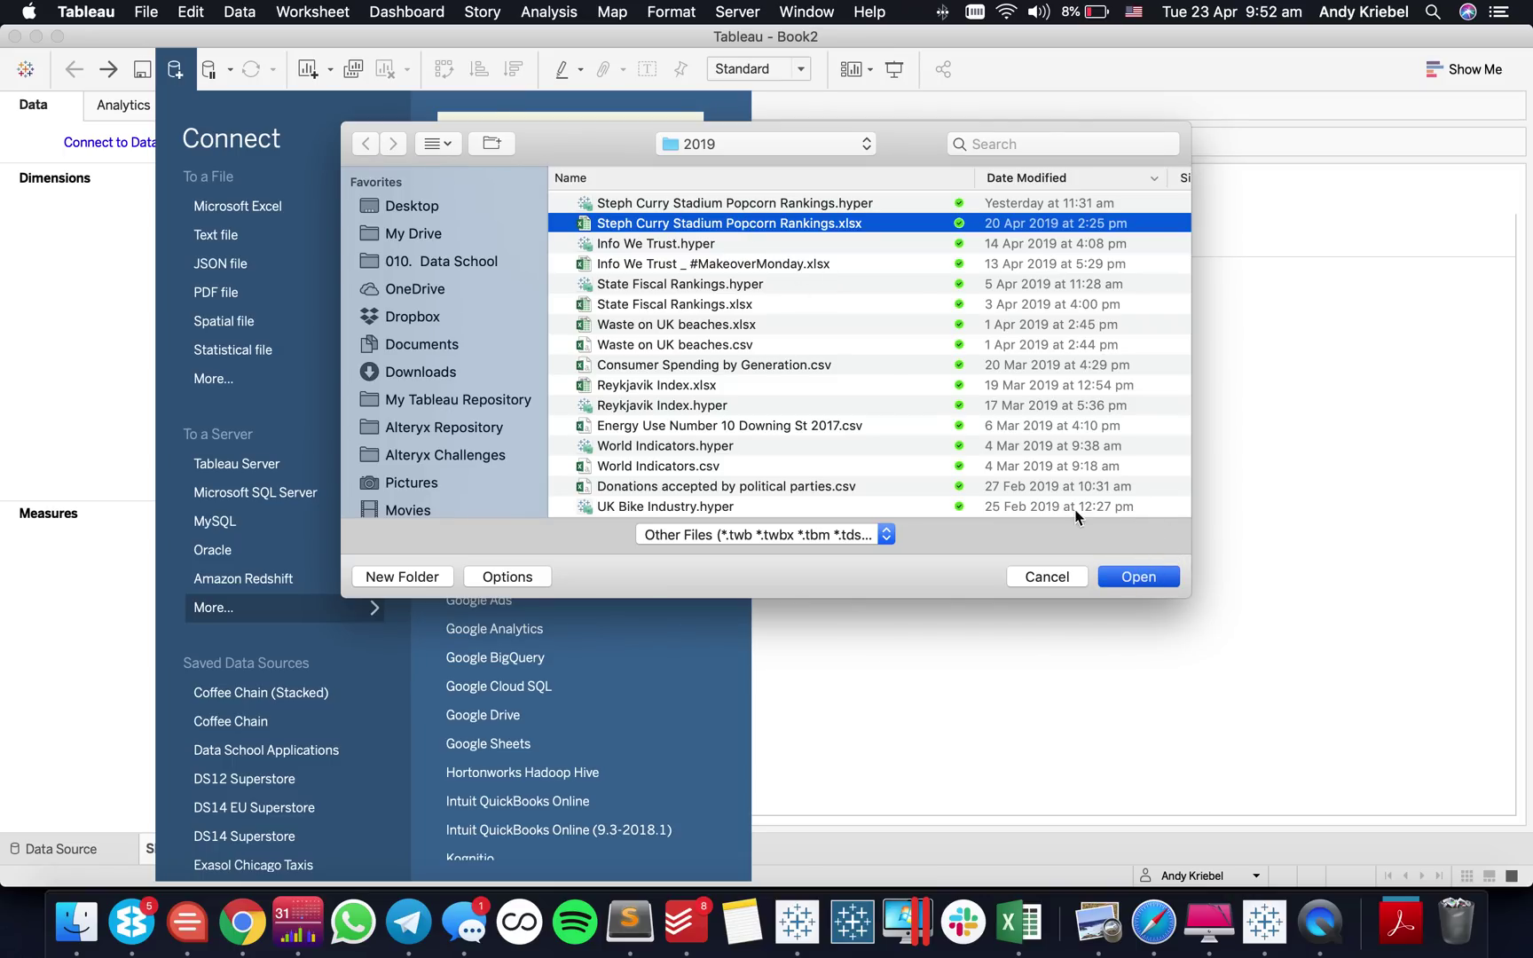
Step: Open the spreadsheet and pivot the Freshness through Total Score columns into rows
key("Return")
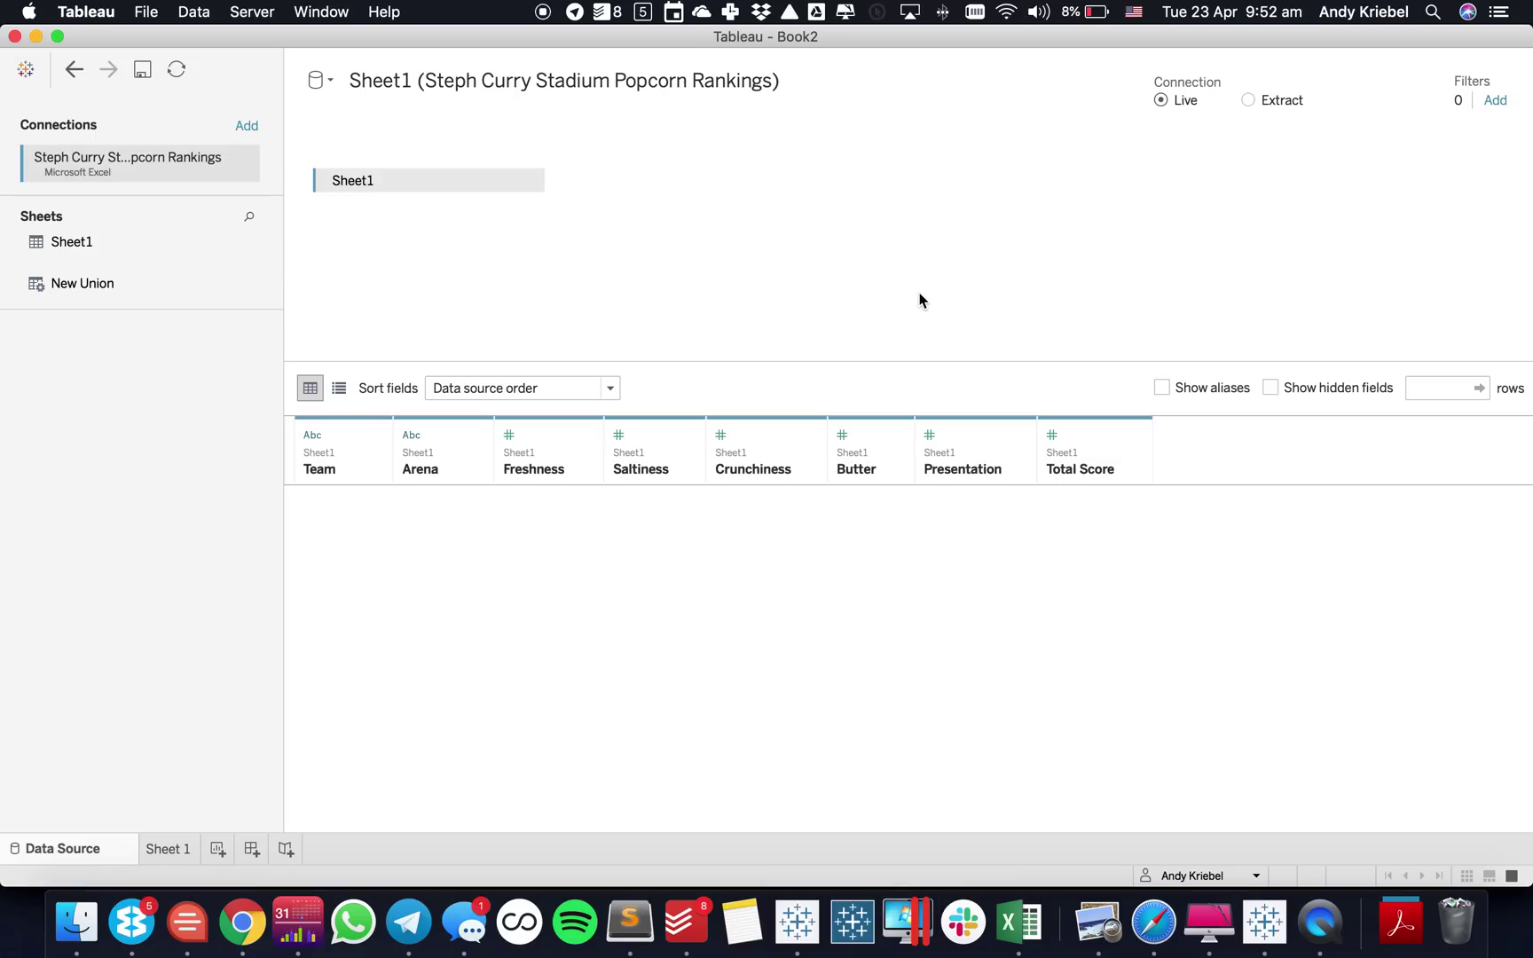
left_click(673, 437)
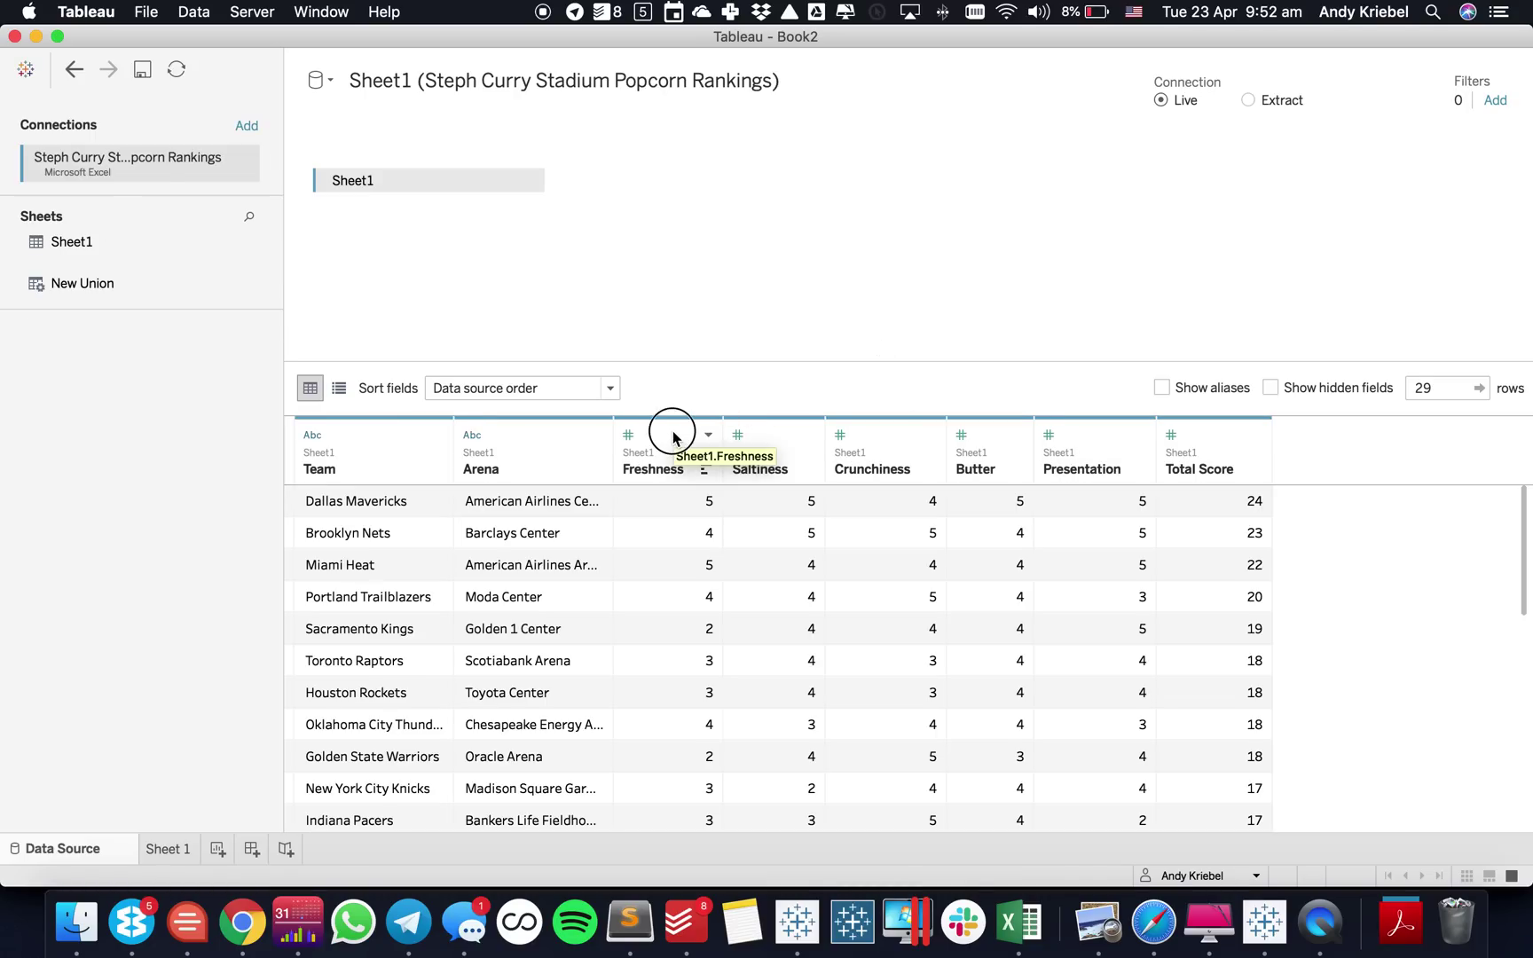
left_click(1219, 444, "shift")
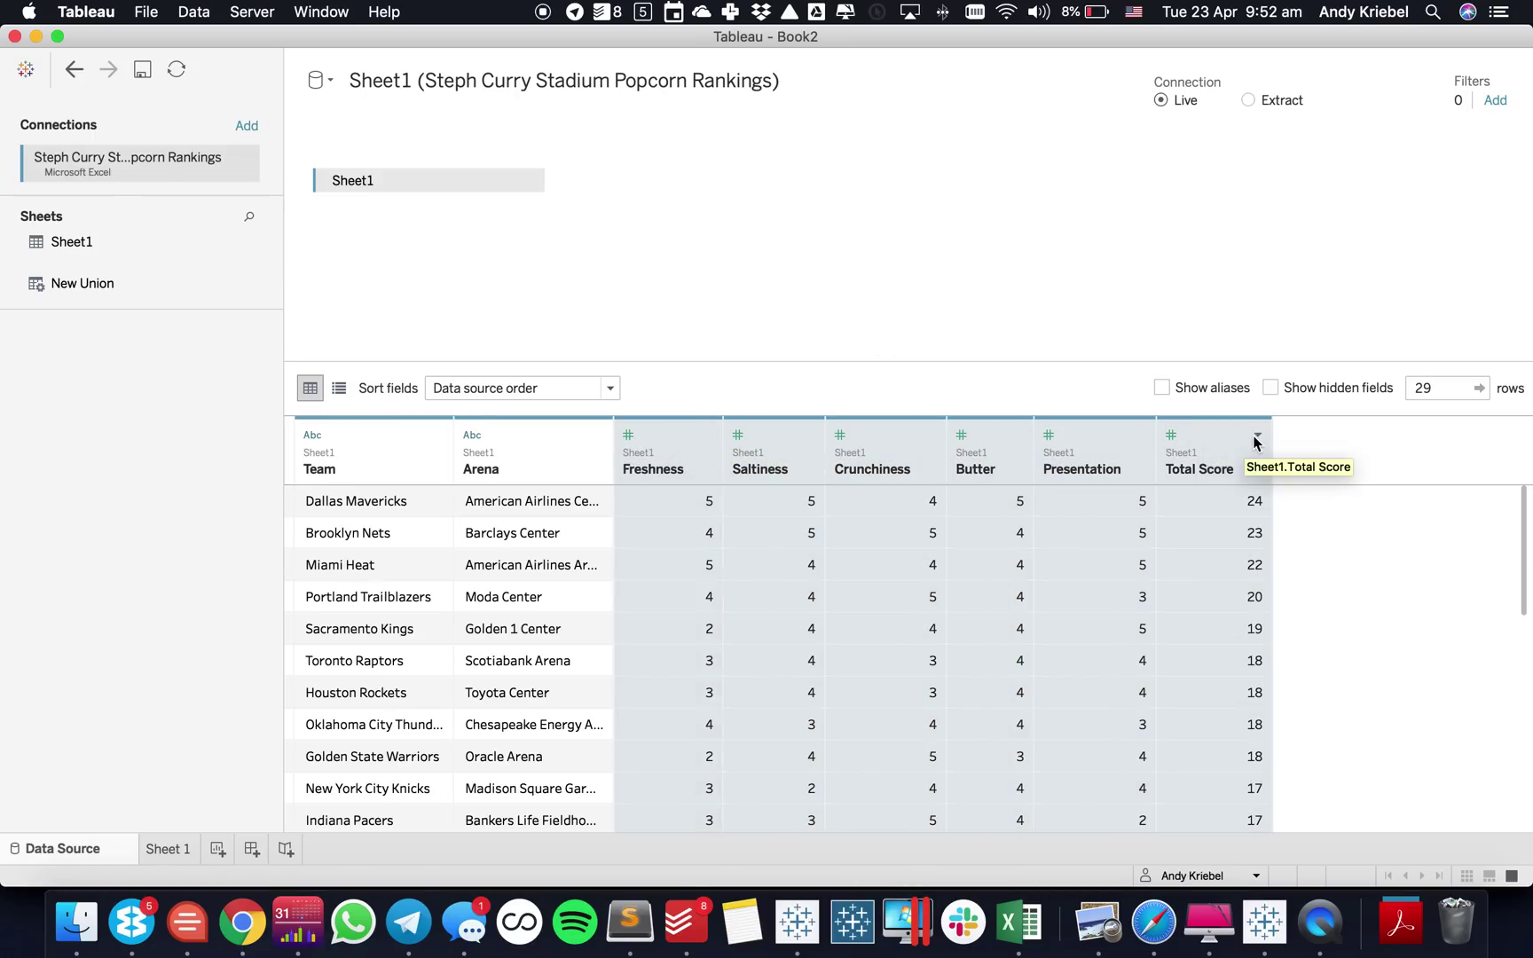
left_click(1257, 436)
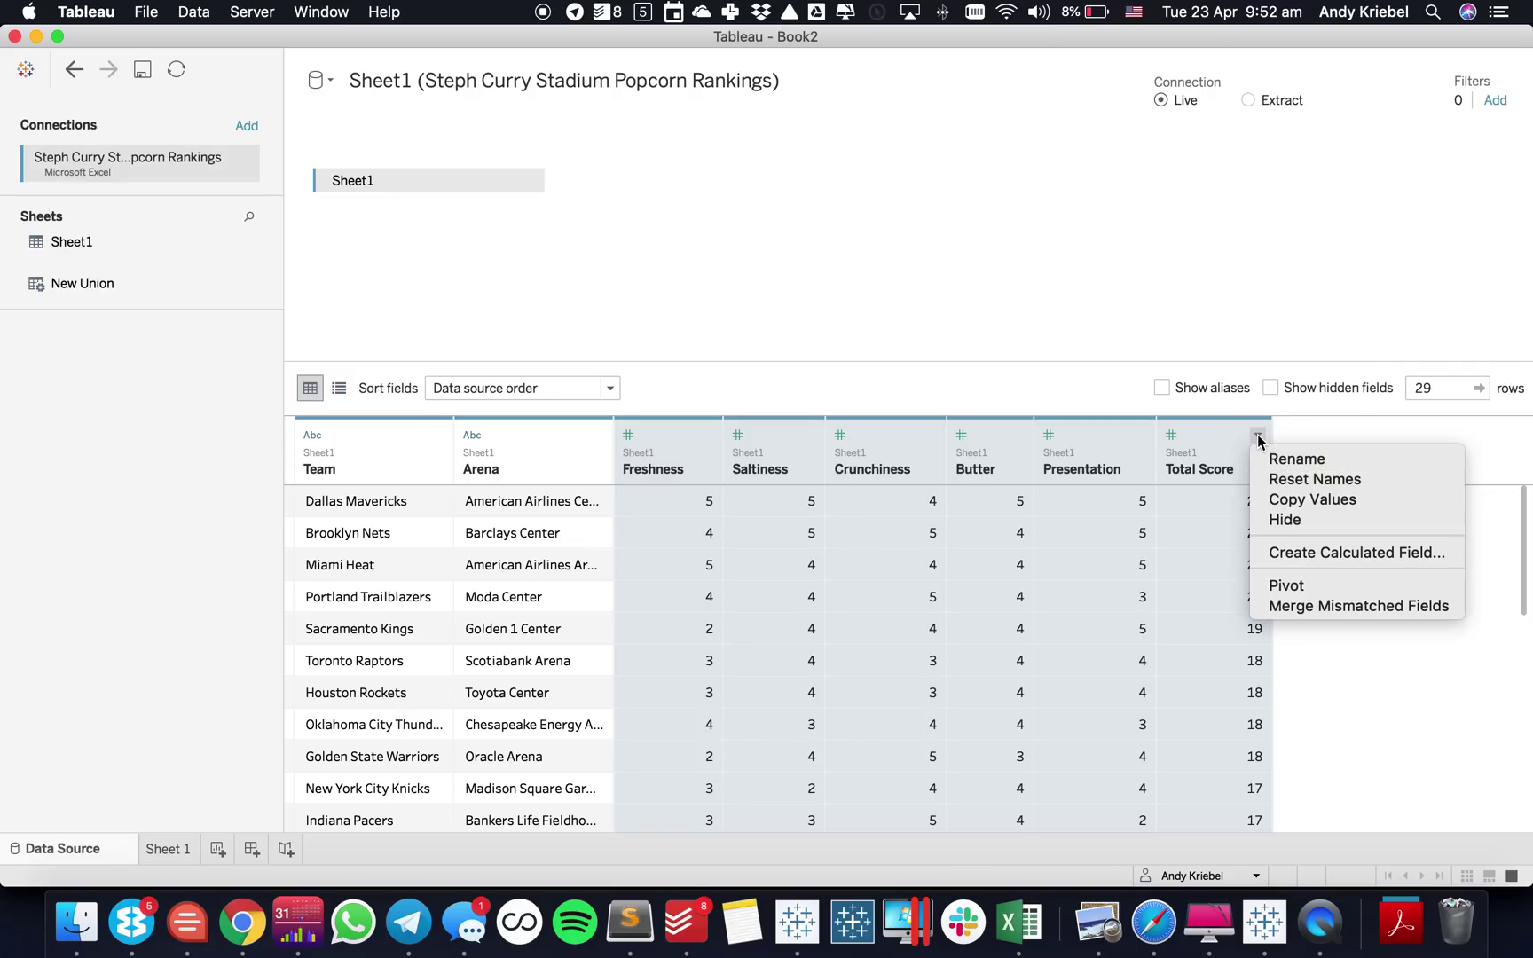
left_click(1277, 588)
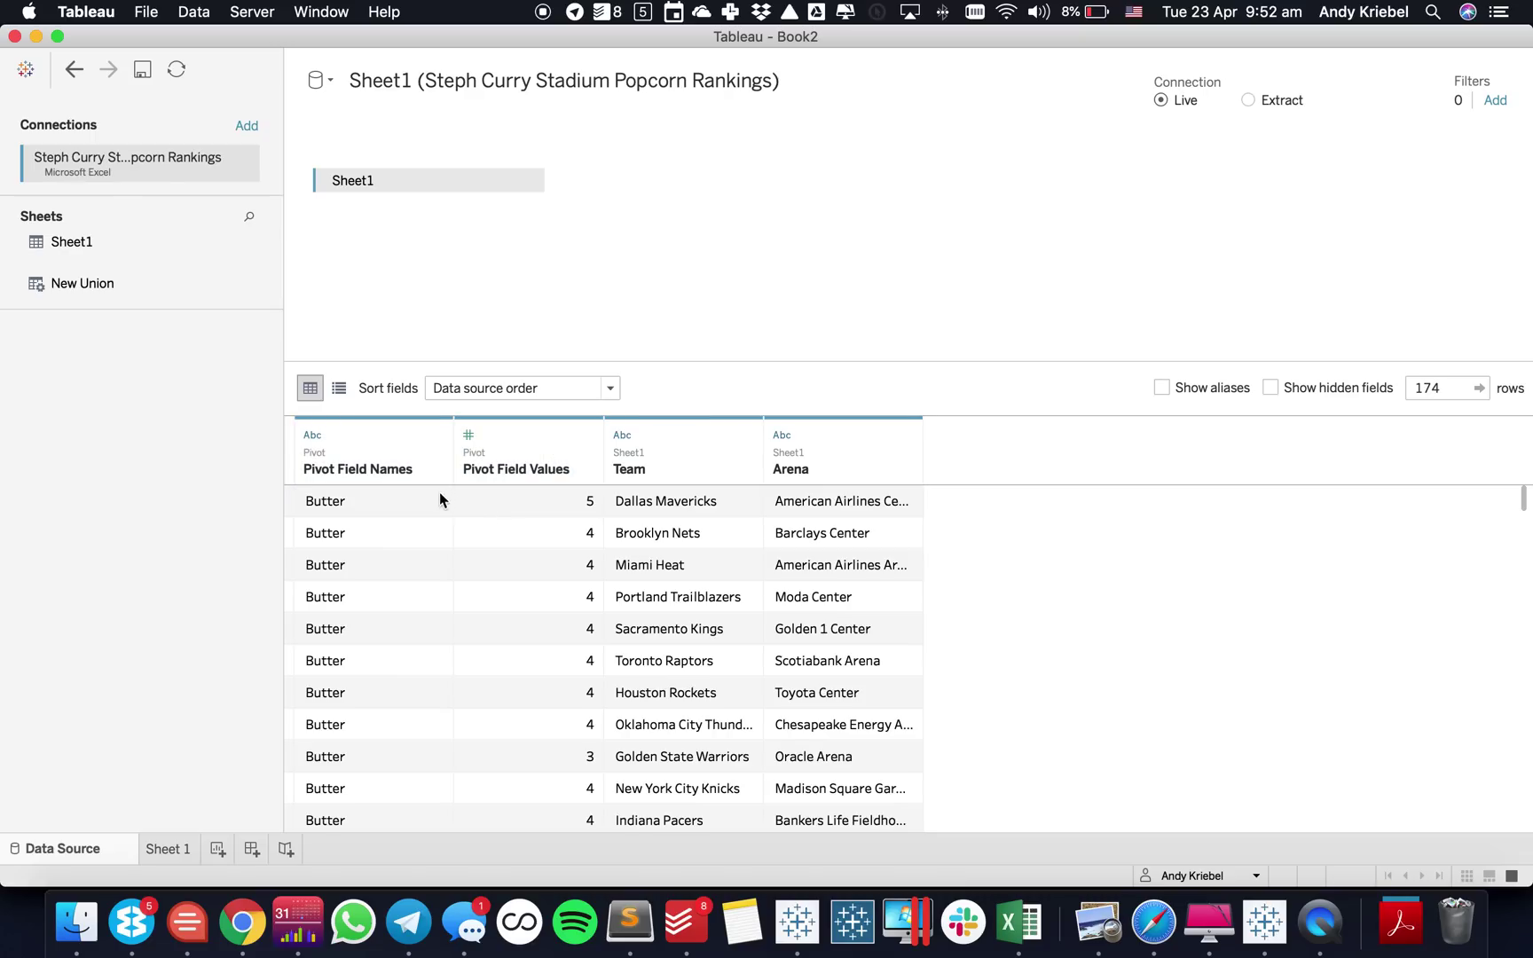
Step: Rename the pivot columns to Category and Score
double_click(337, 470)
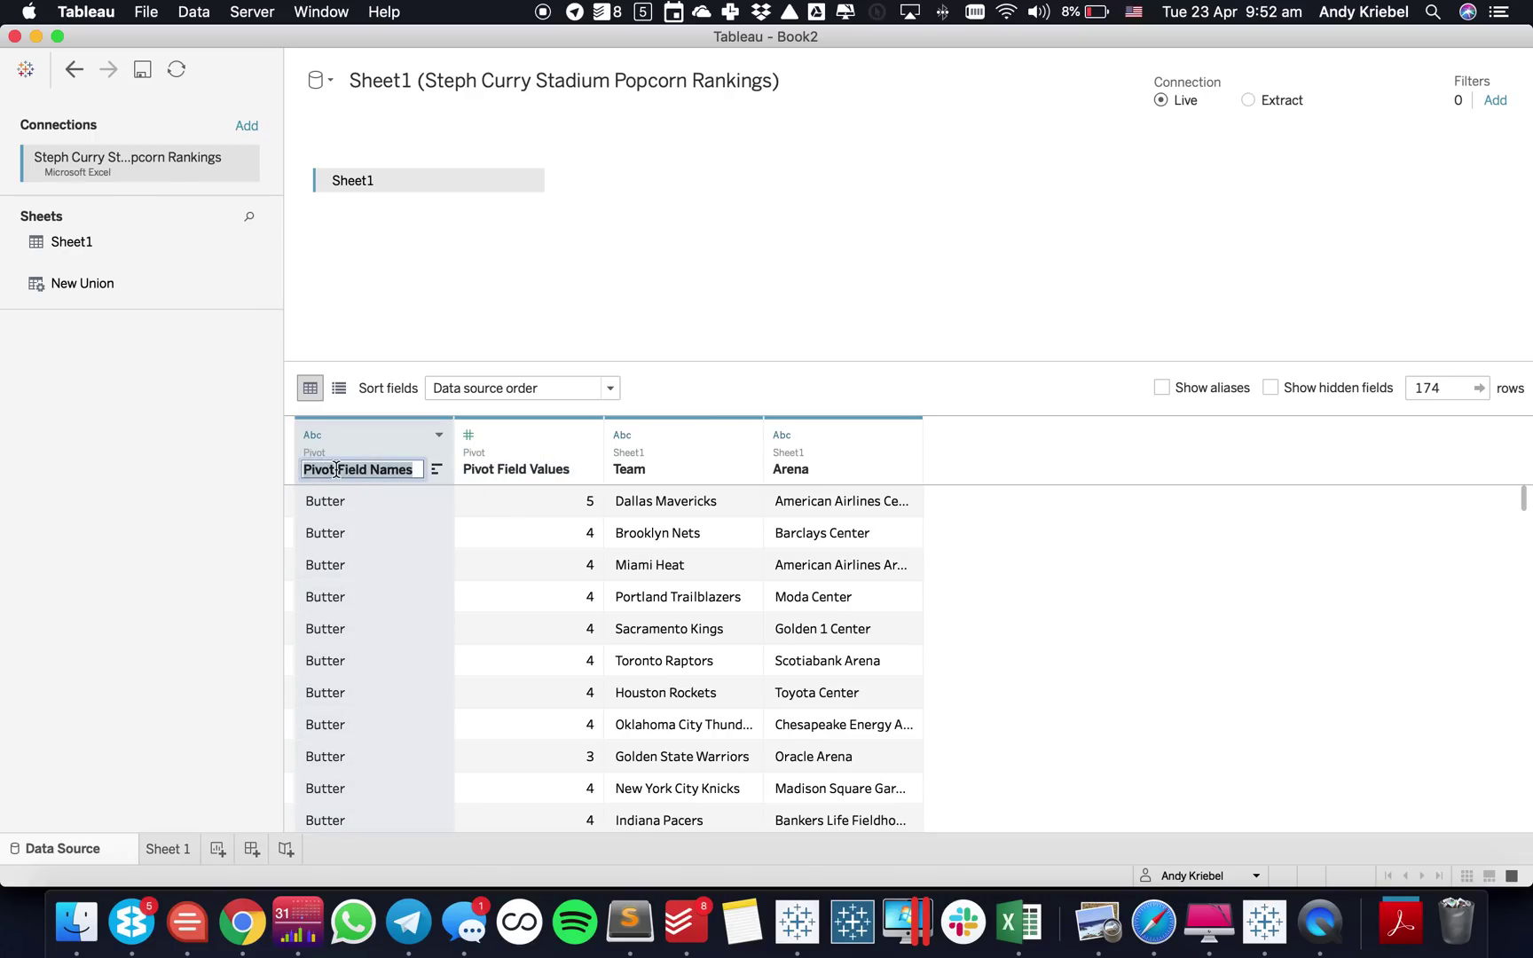
type("Category")
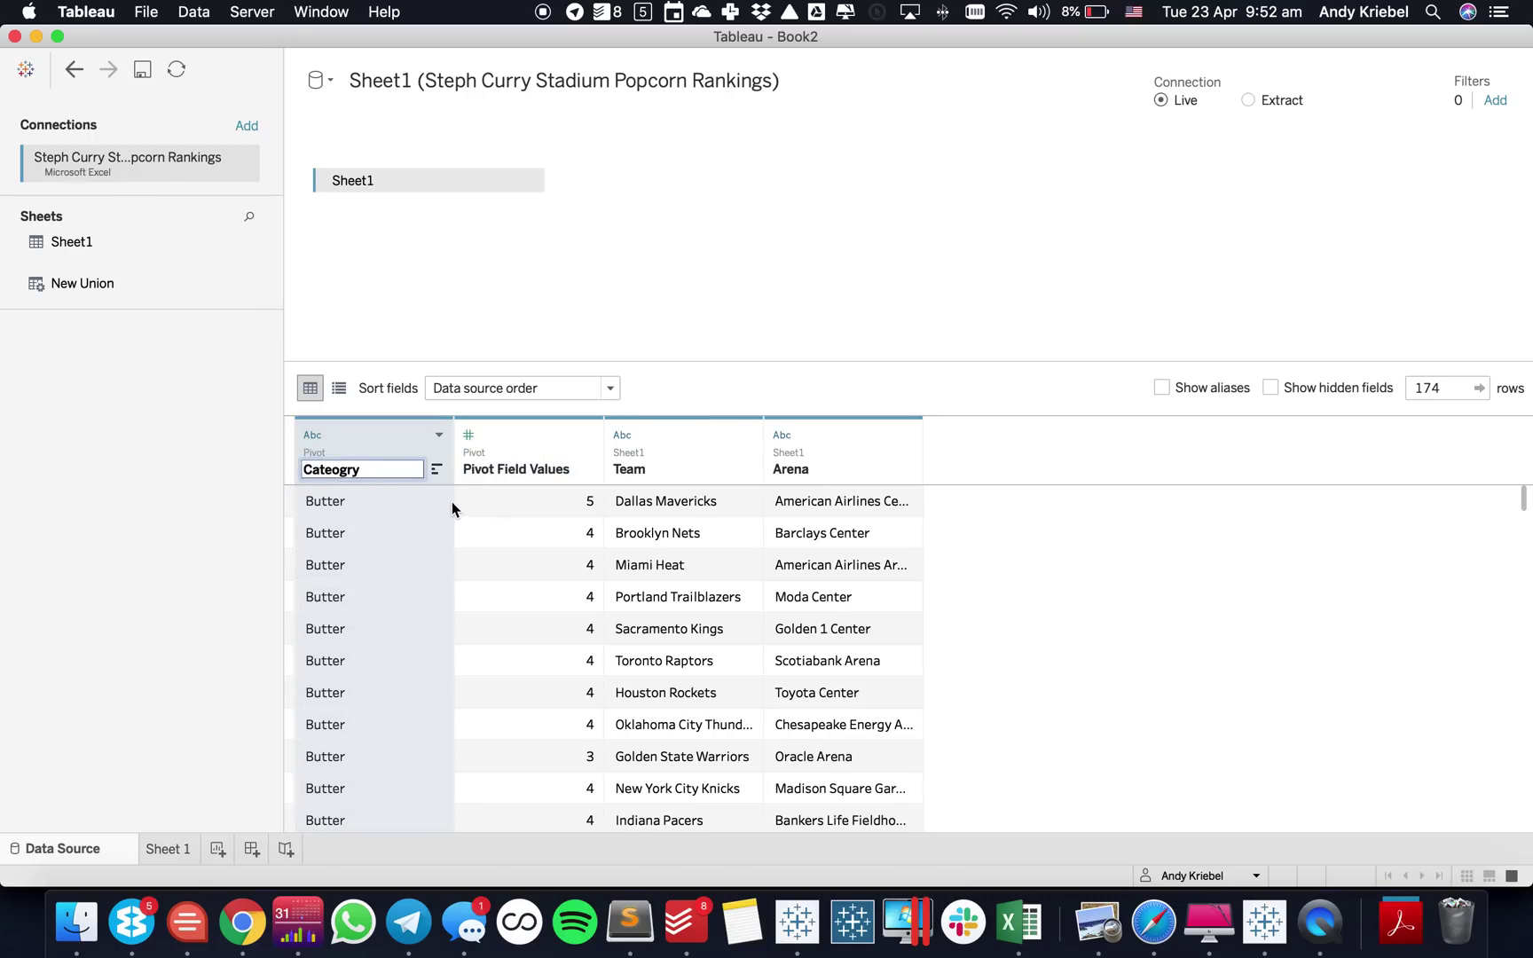
key("BackSpace")
key("BackSpace")
key("BackSpace")
type("gr")
key("BackSpace")
key("BackSpace")
key("BackSpace")
type("gory")
double_click(501, 469)
type("Score")
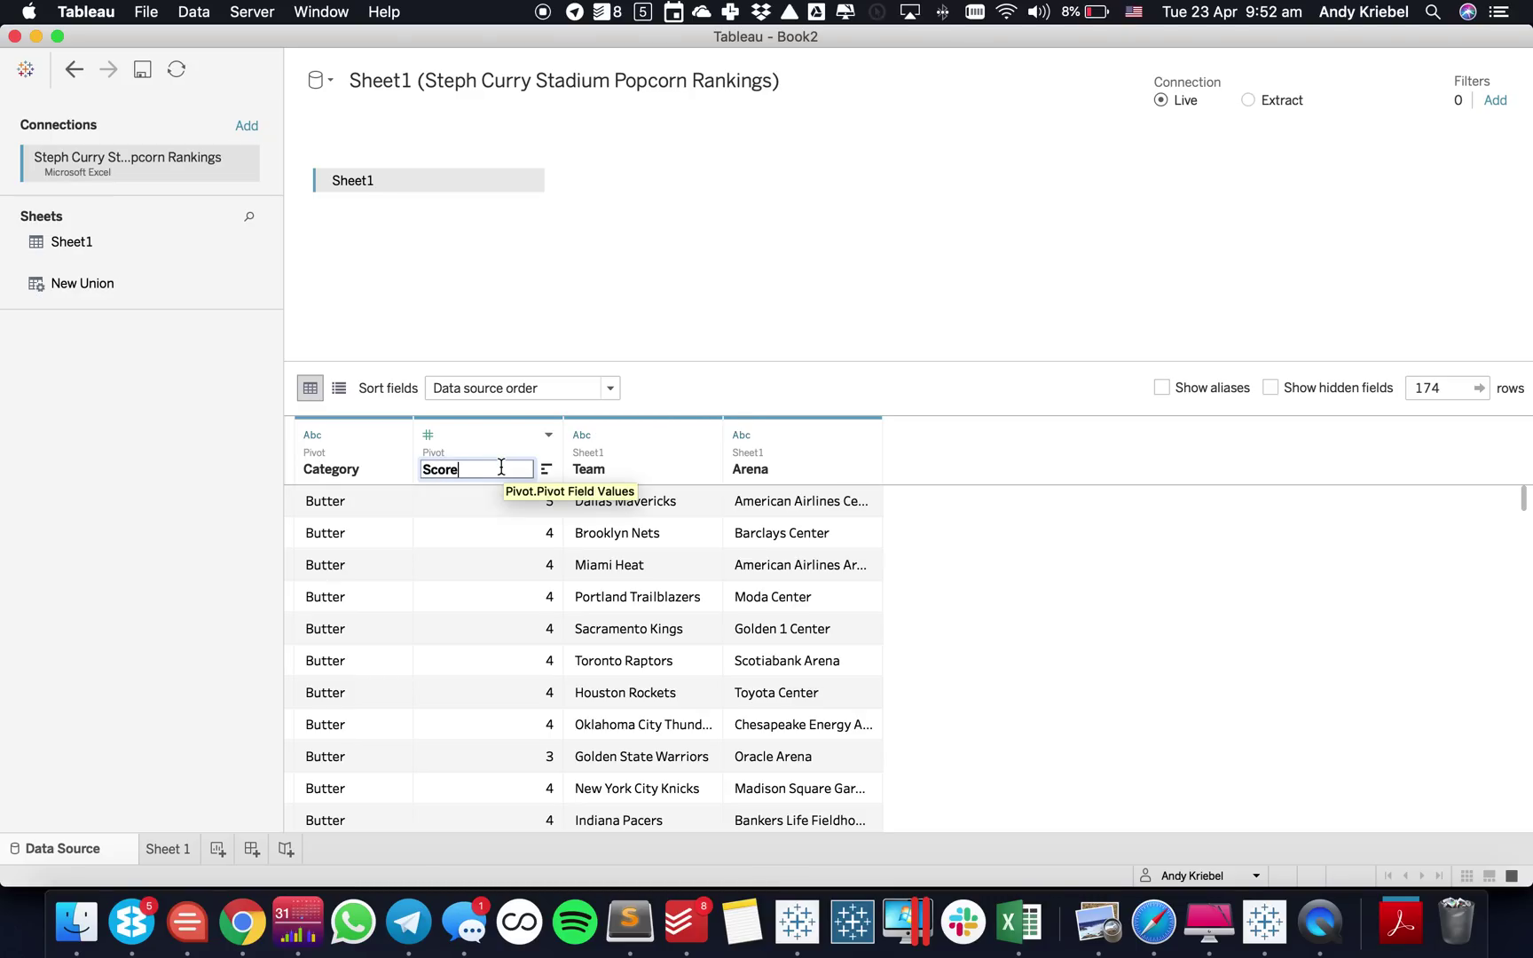
key("Return")
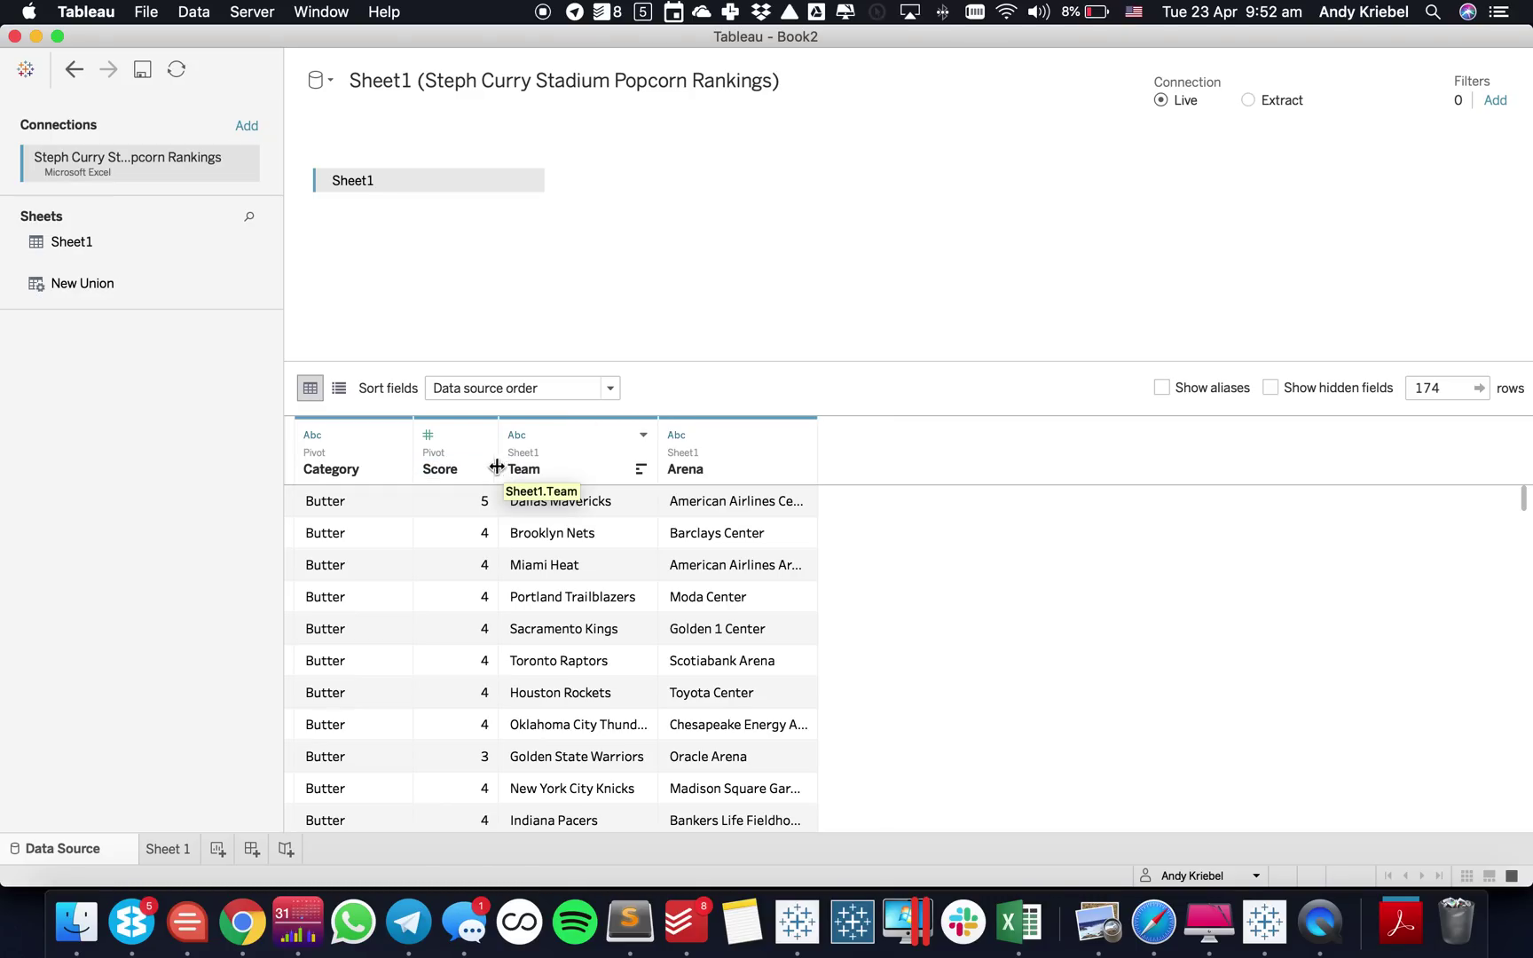
Step: Put Team on the Rows shelf of Sheet 1 and start a new calculated field
left_click(181, 853)
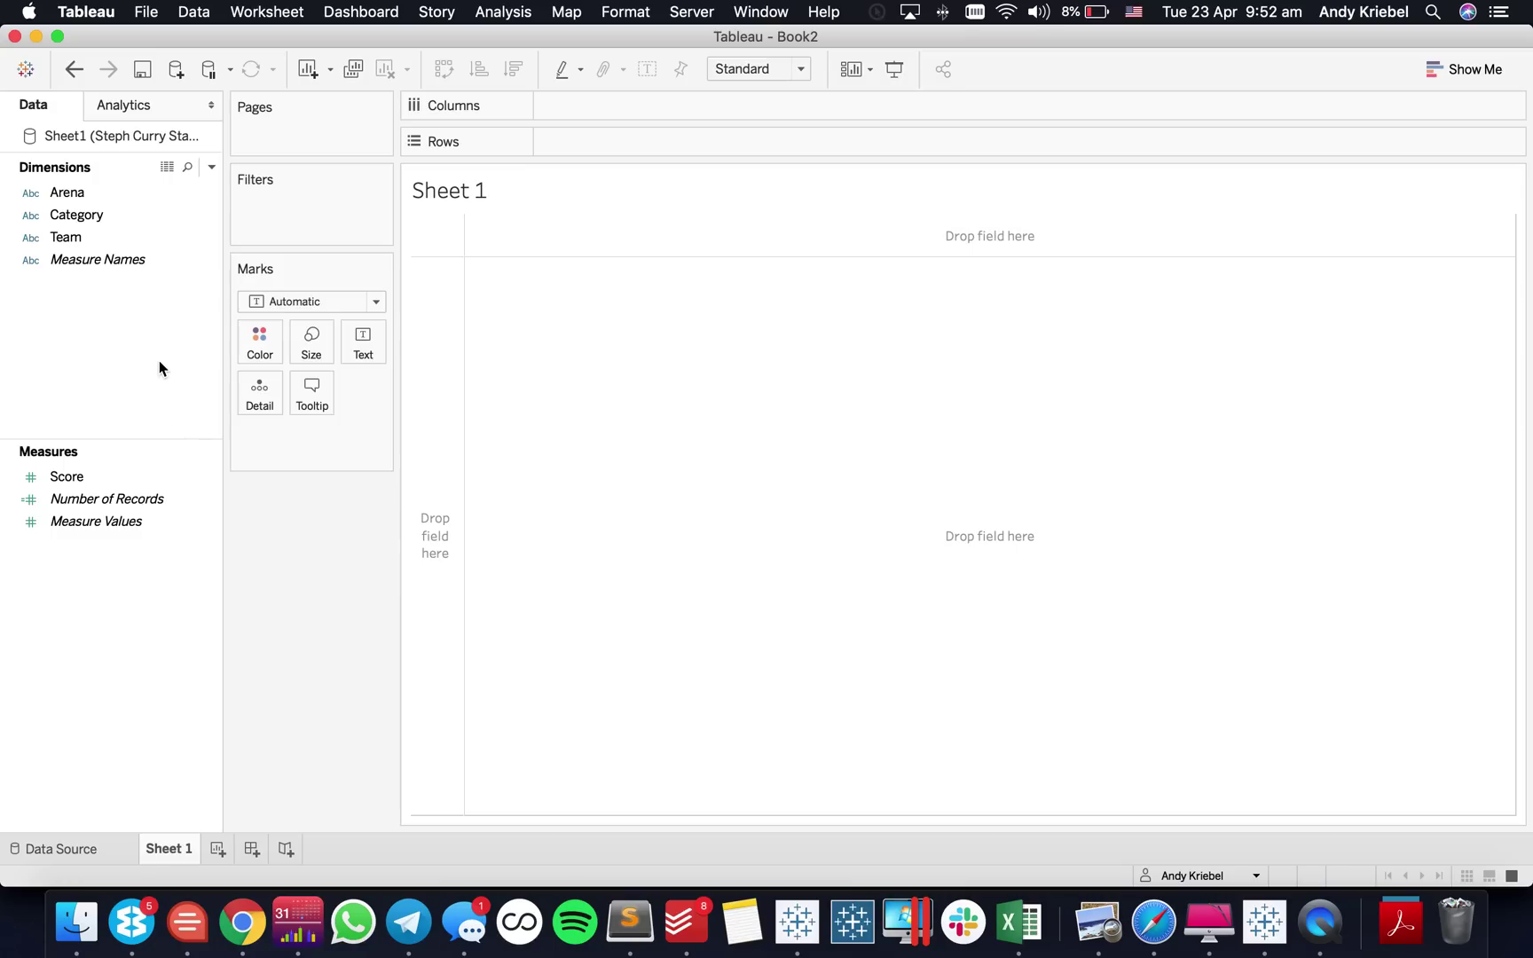
left_click_drag(100, 237, 660, 374)
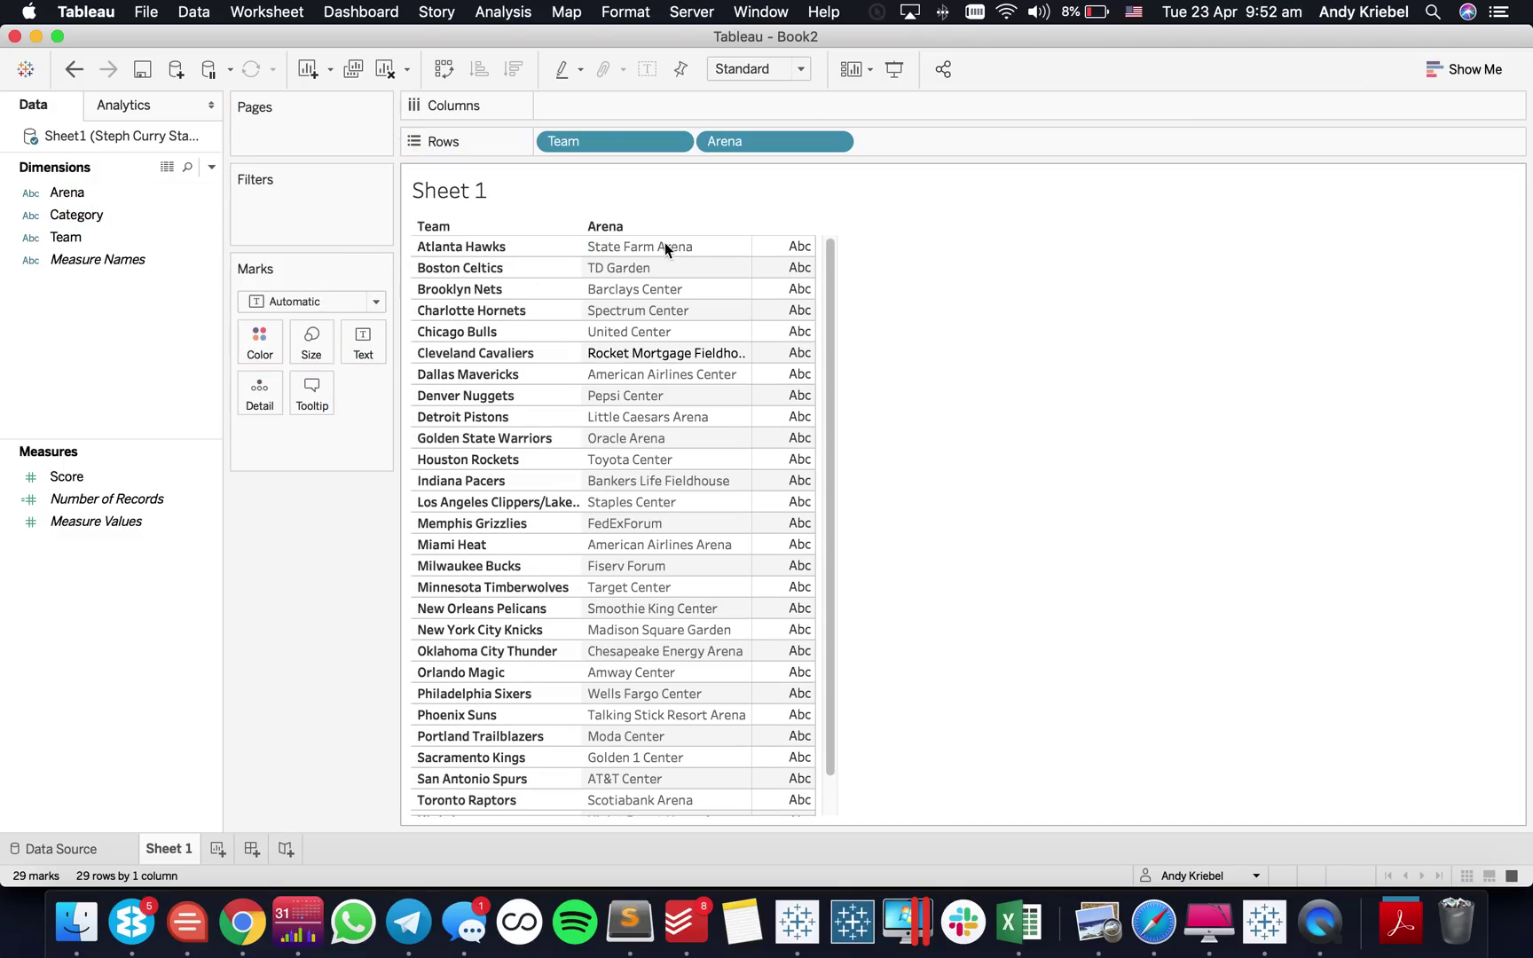
right_click(140, 332)
left_click(178, 340)
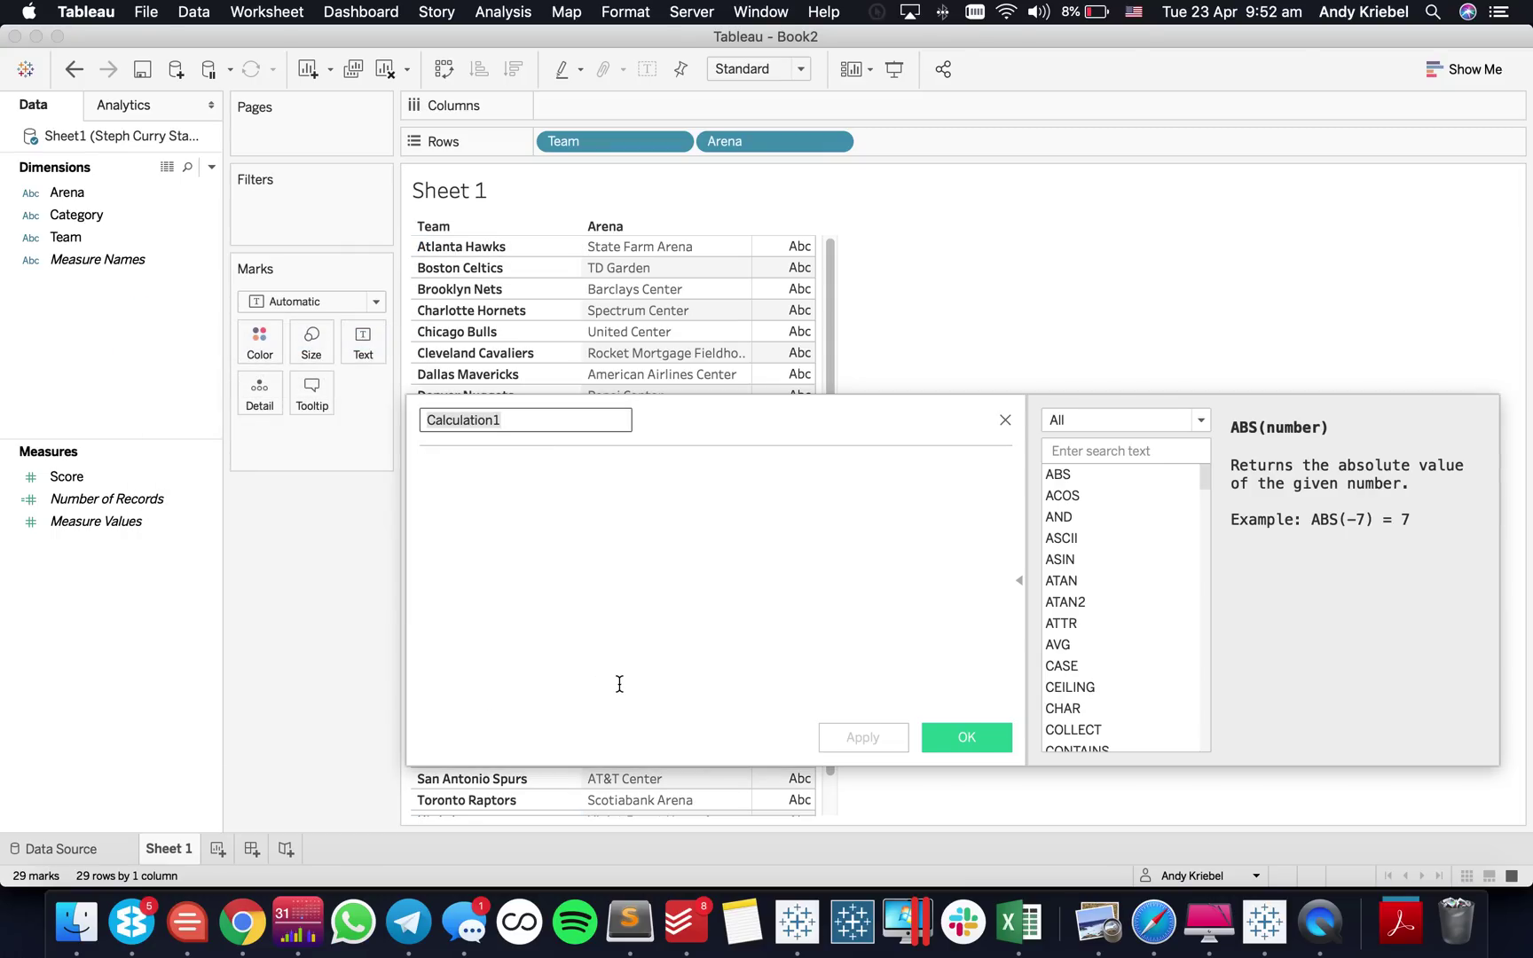
Step: Create a 'Team + Arena' calculated field with formula [Team] + [Arena] and add it to Rows
type("Team")
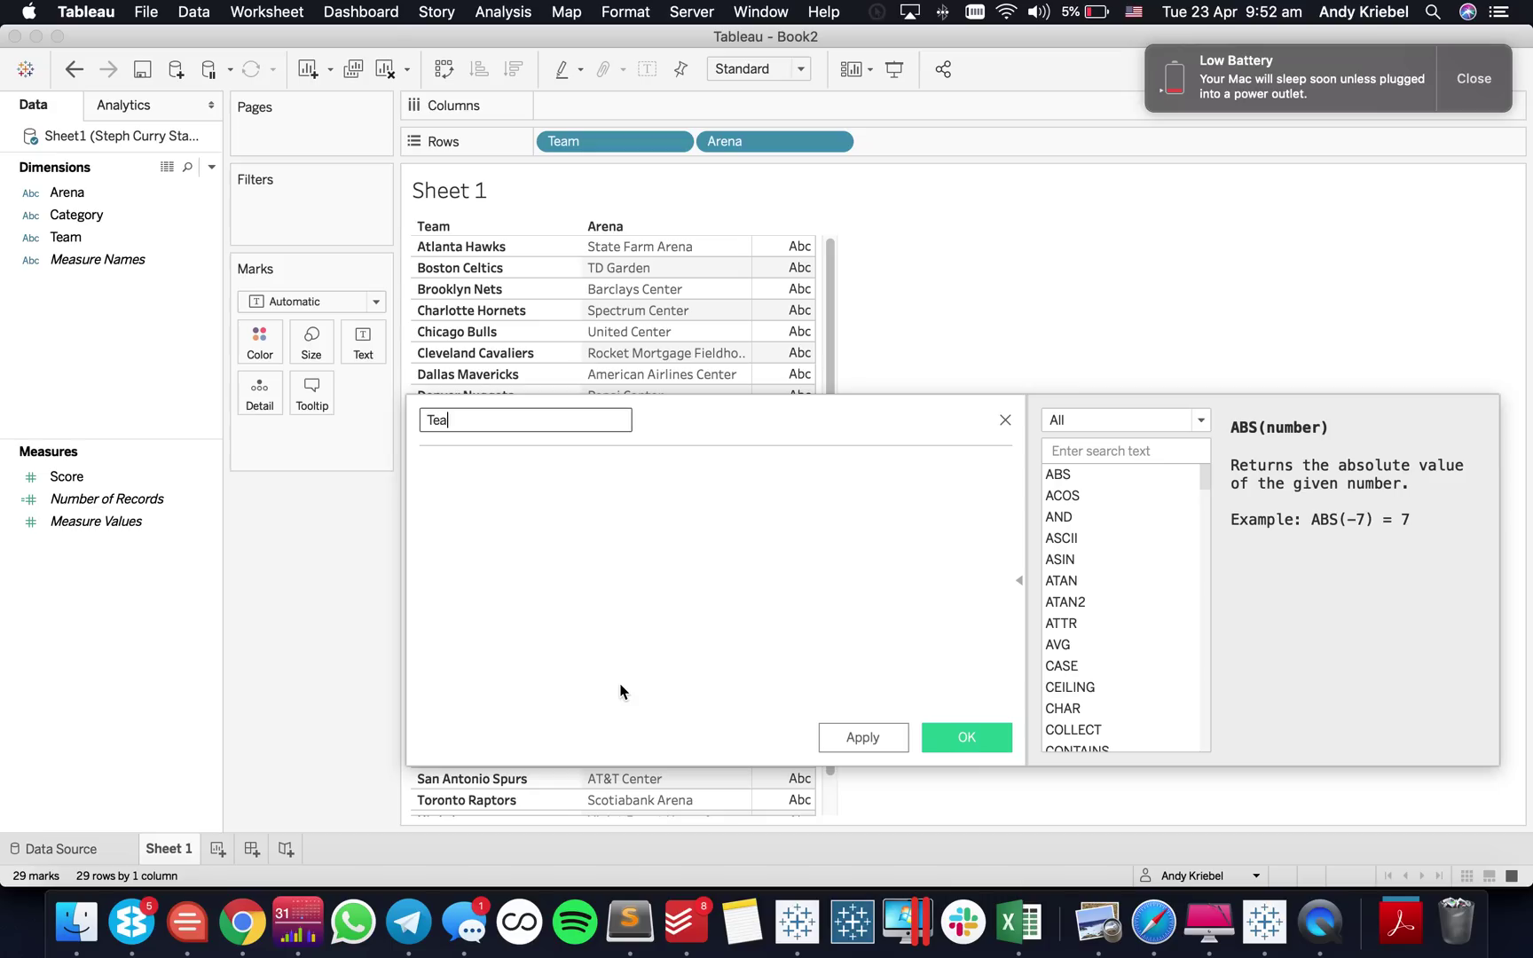
left_click(1455, 98)
type("m _")
key("BackSpace")
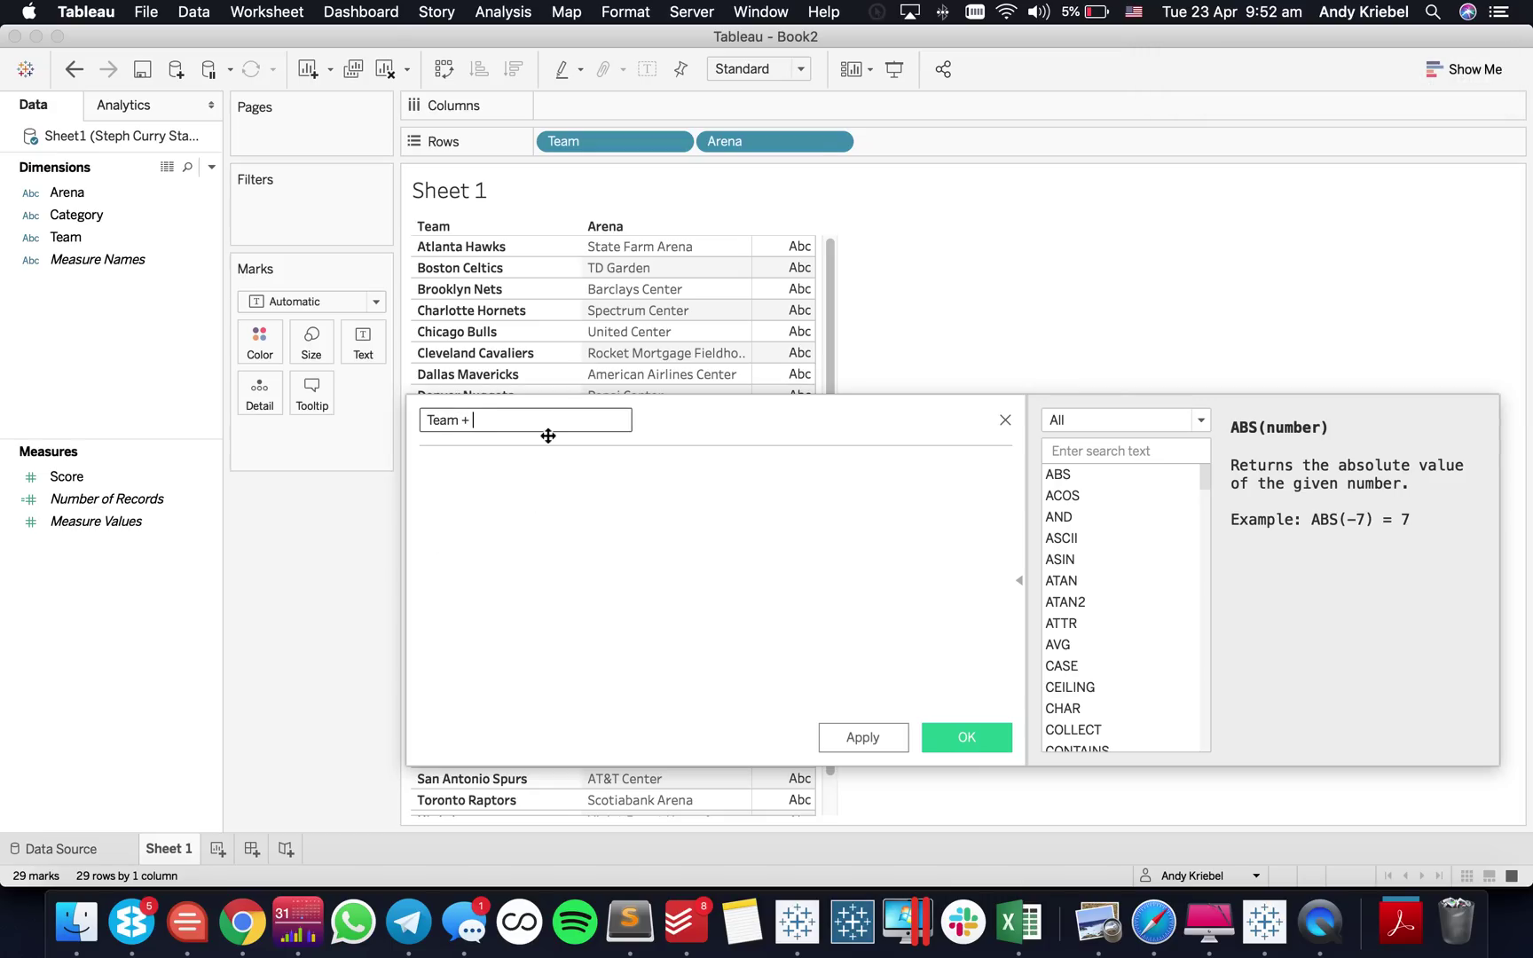
key("Tab")
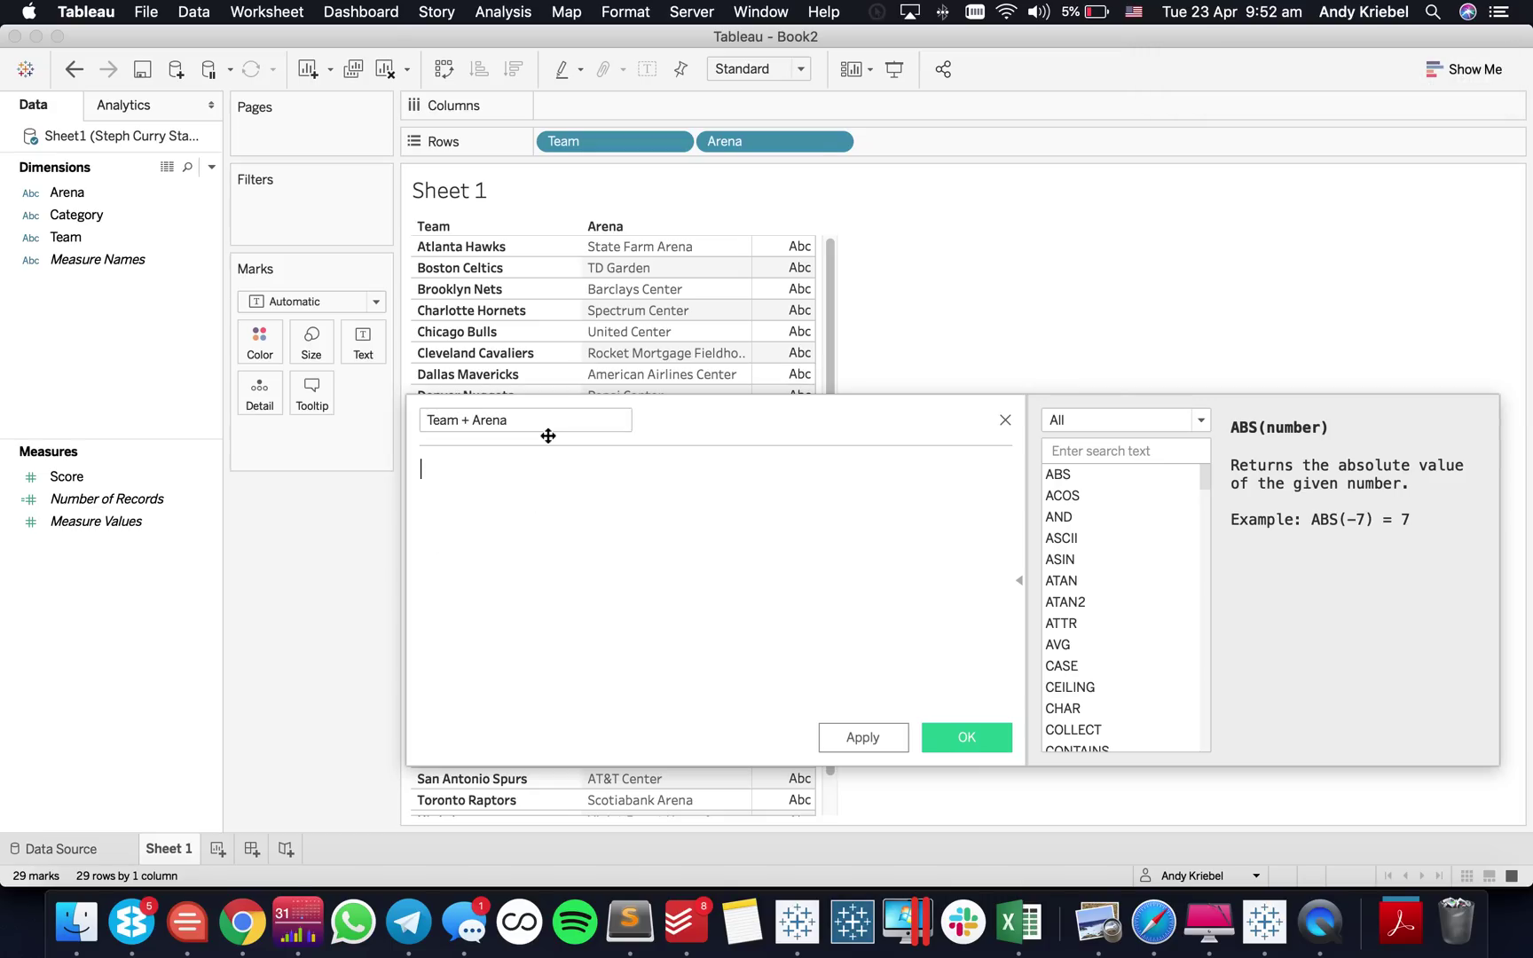
type("te")
key("Return")
type("+ are")
key("Return")
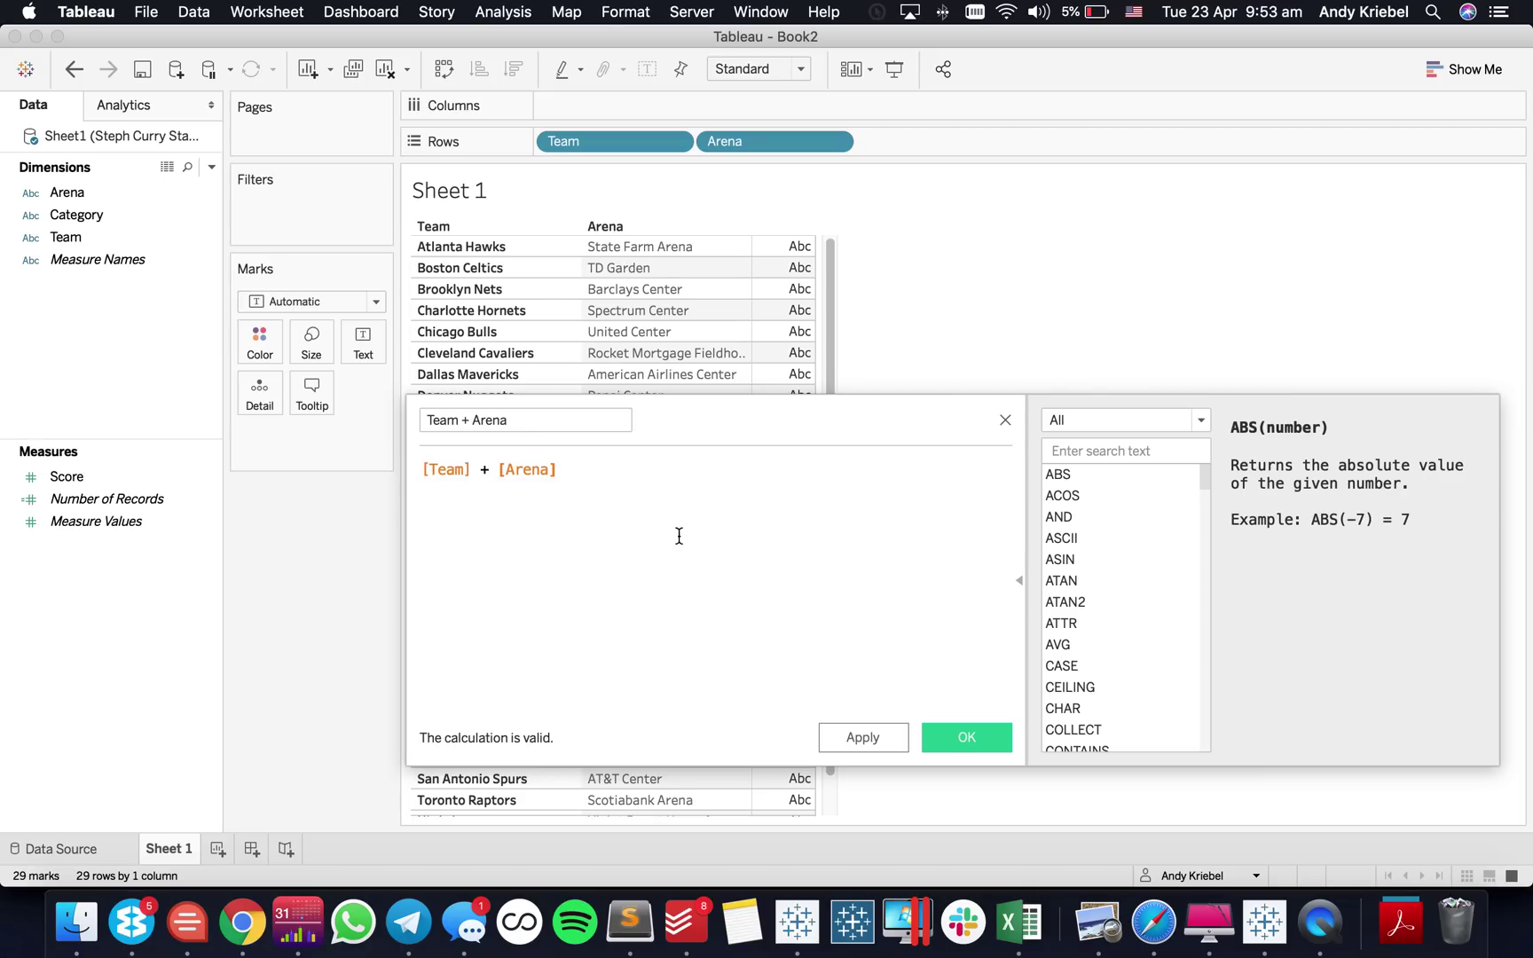
left_click(888, 743)
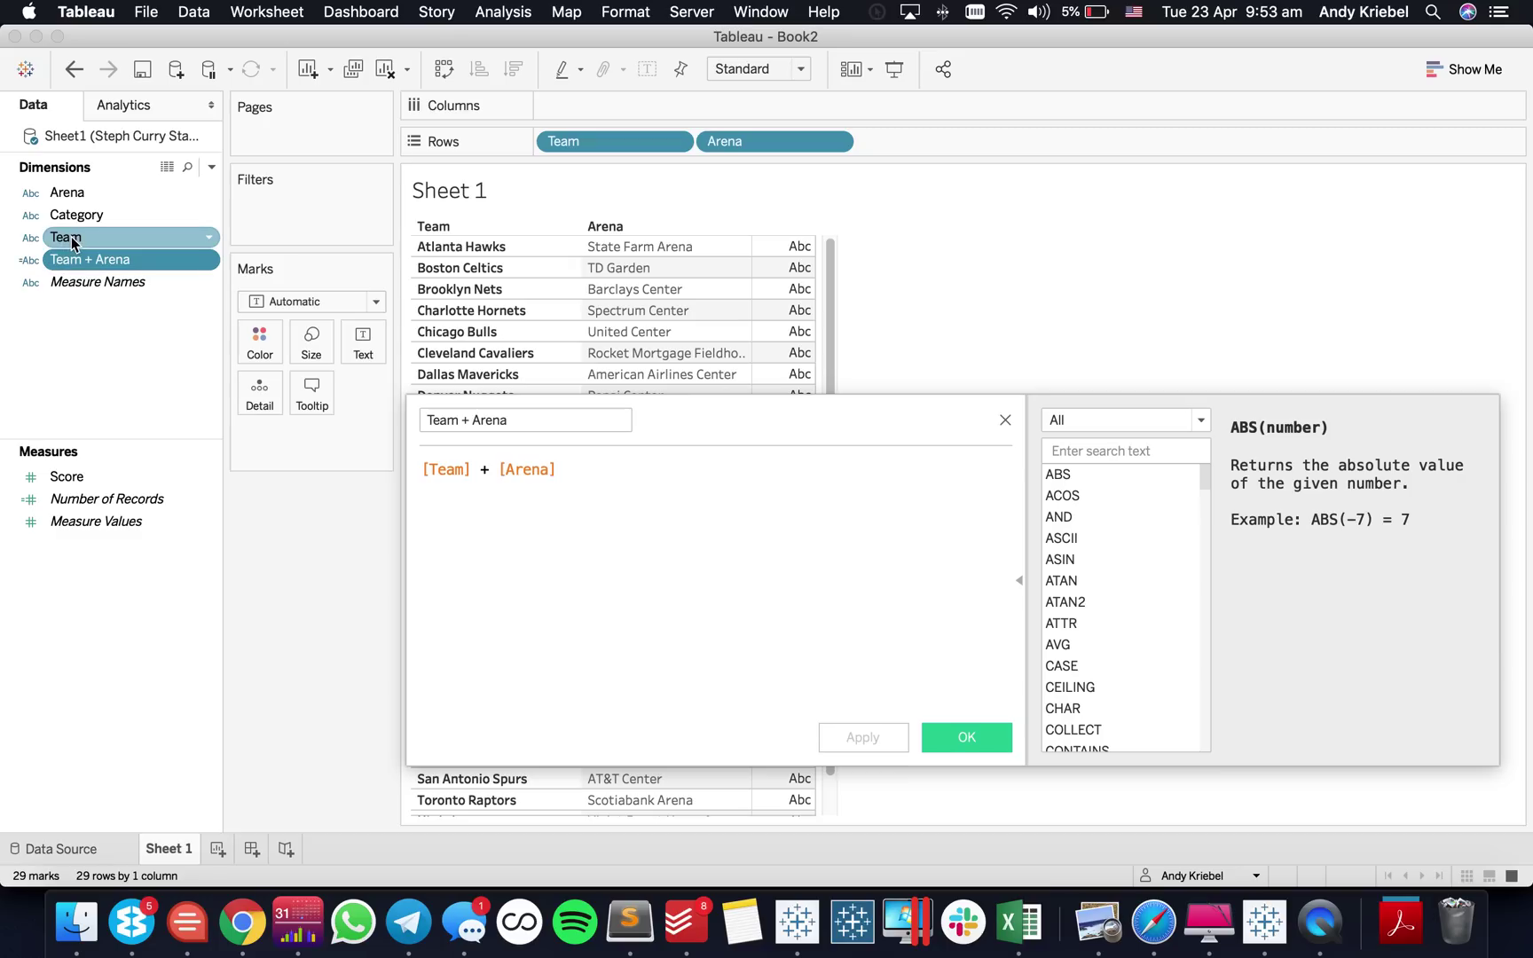
left_click_drag(215, 259, 877, 274)
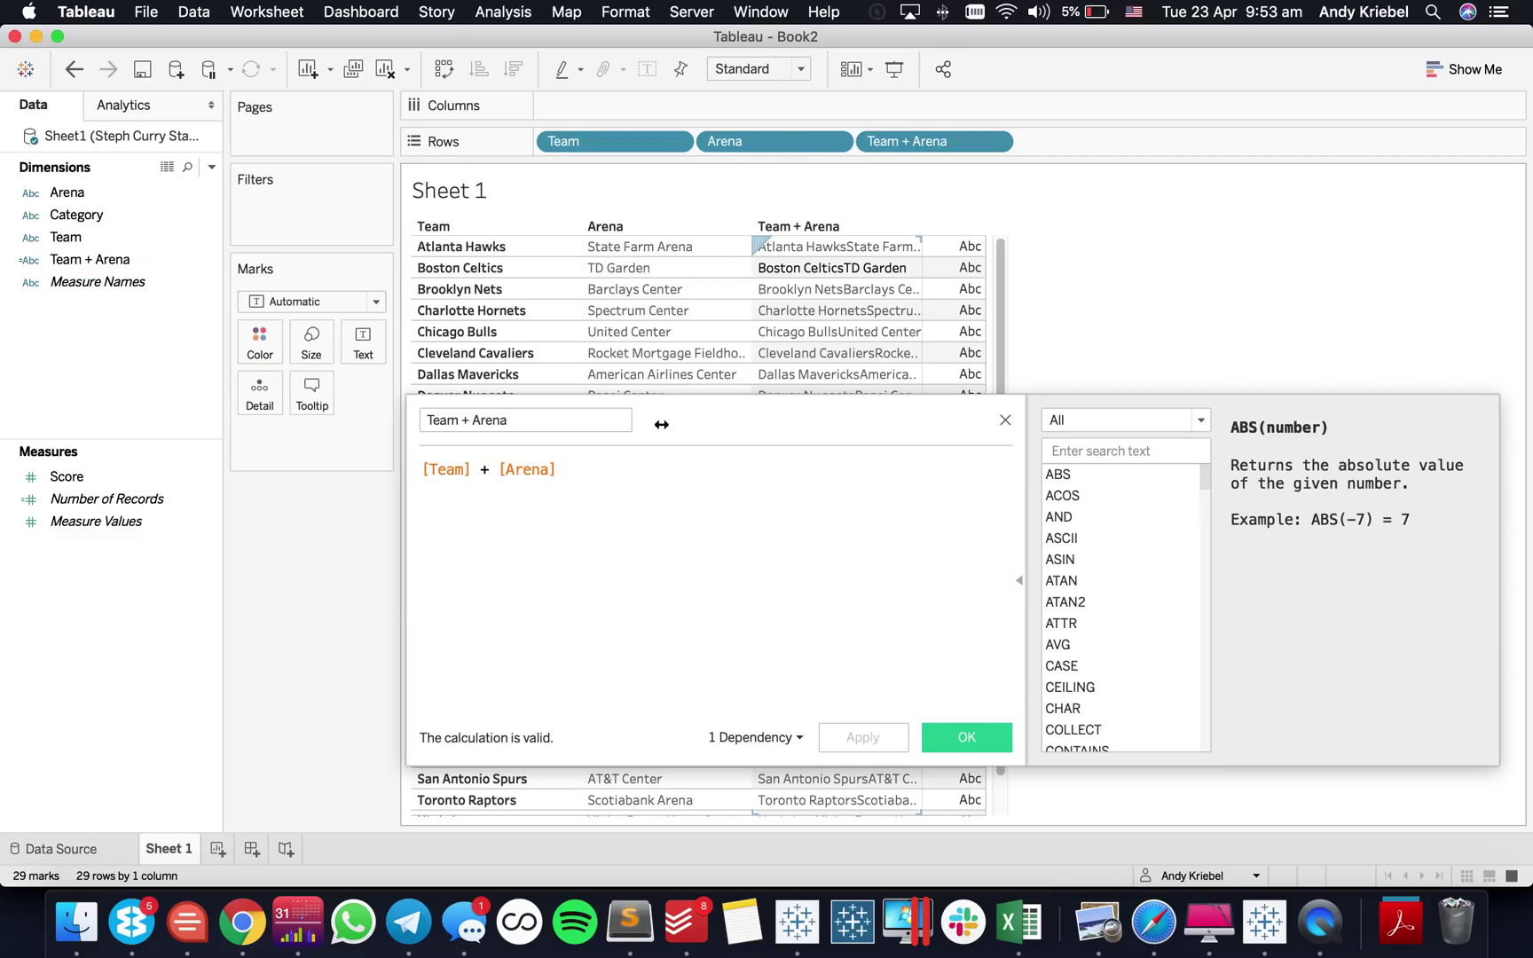
Step: Insert a quoted line break between [Team] and [Arena] in the Team + Arena formula
left_click(498, 470)
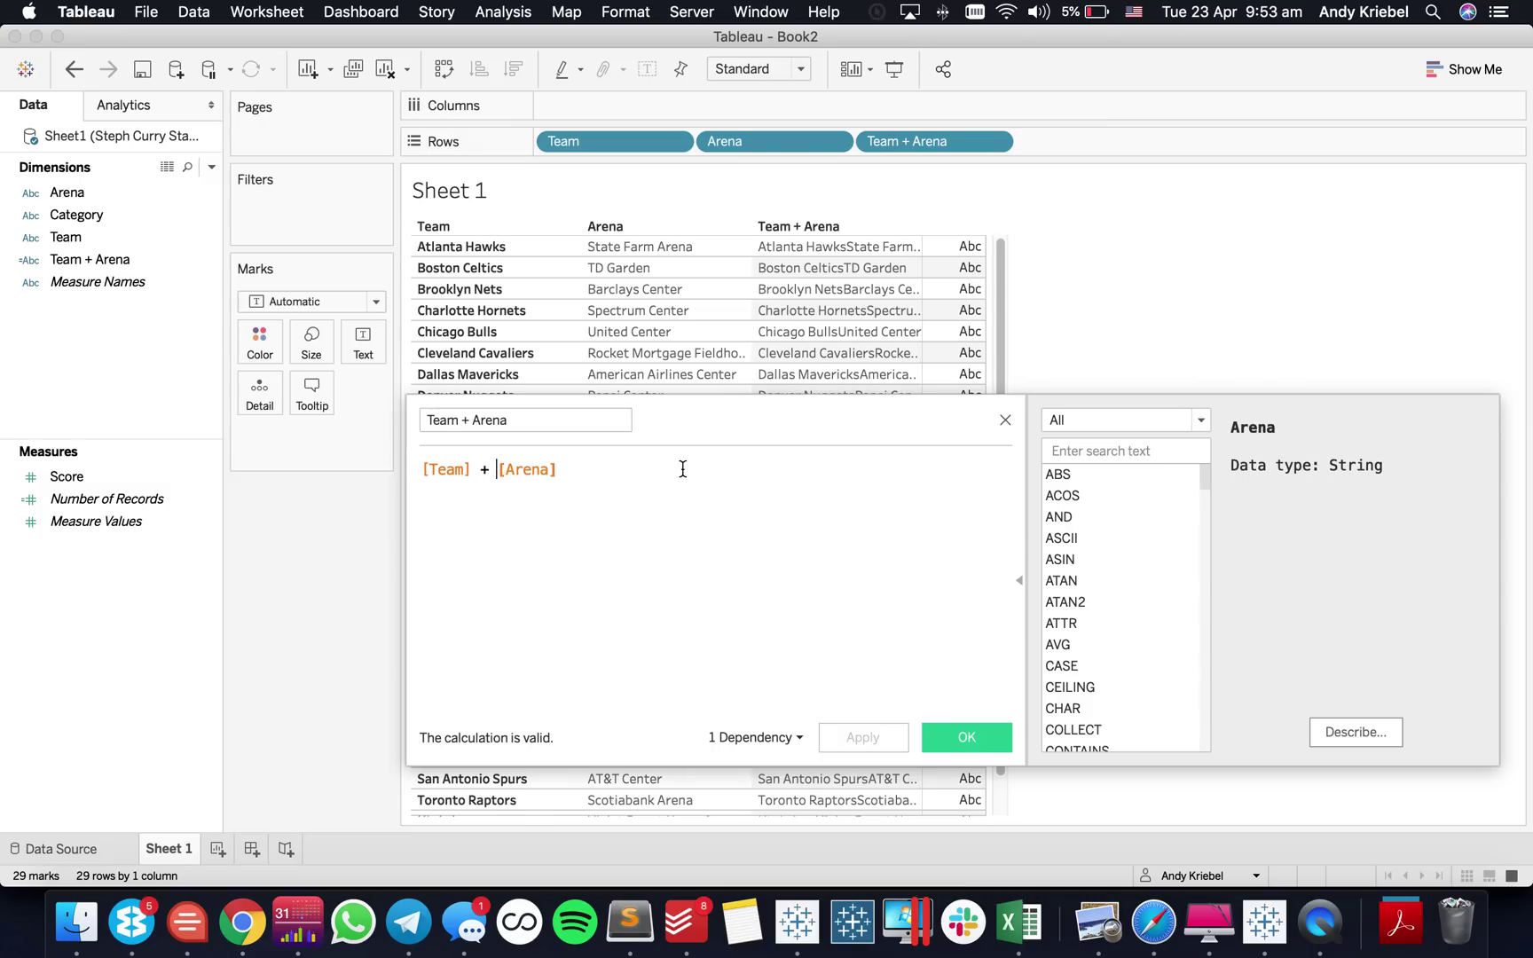
type("\"")
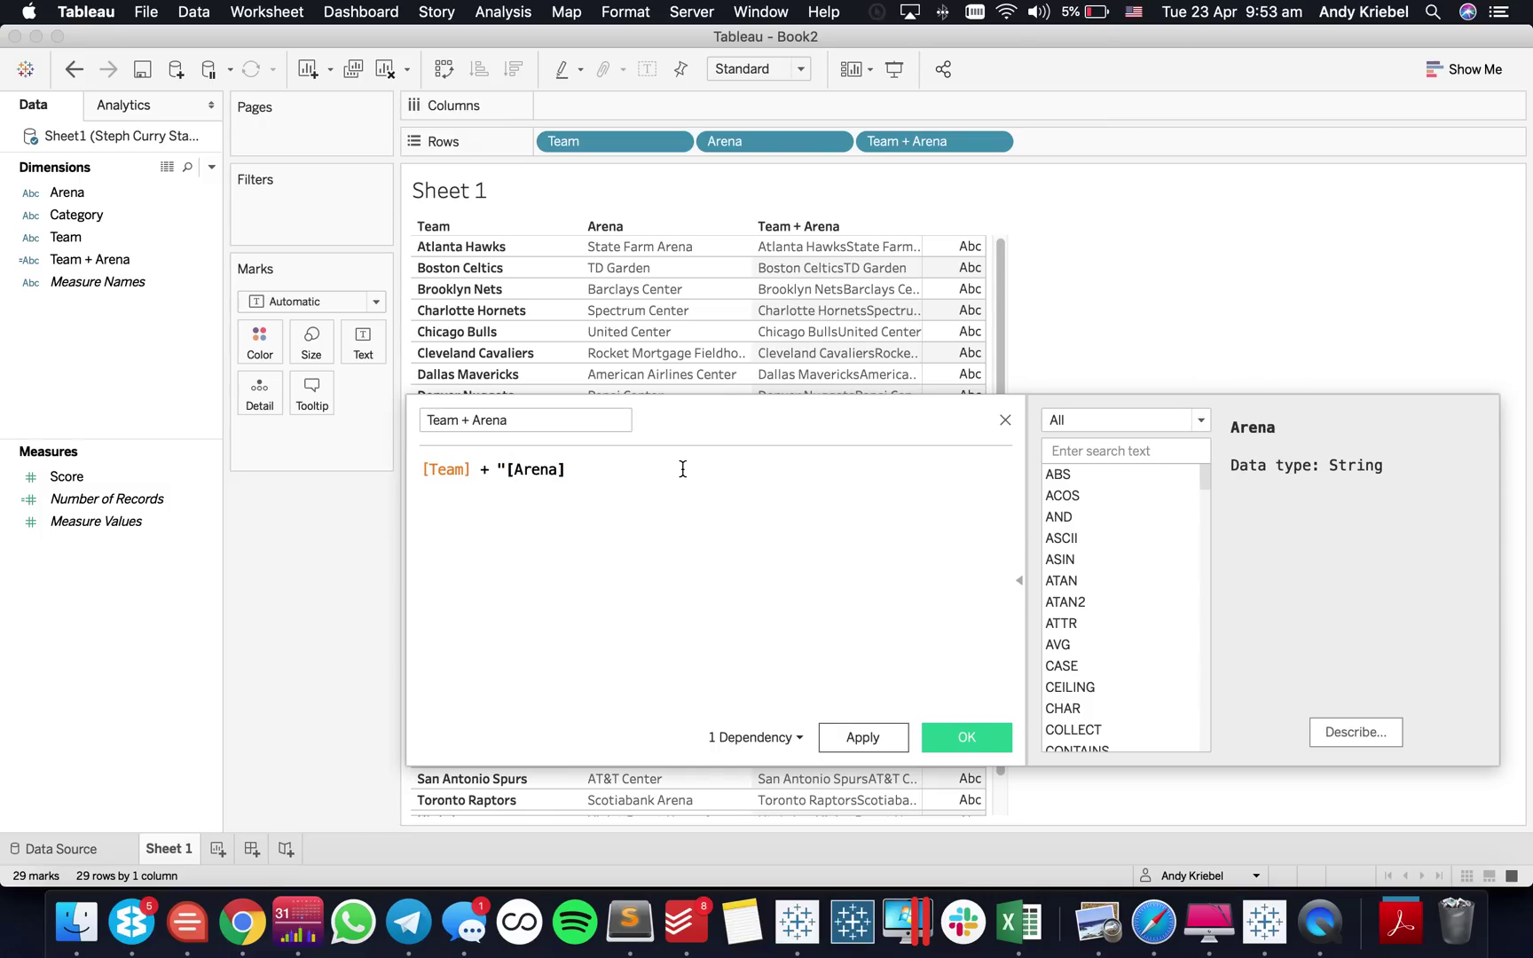
key("Return")
type("\"=")
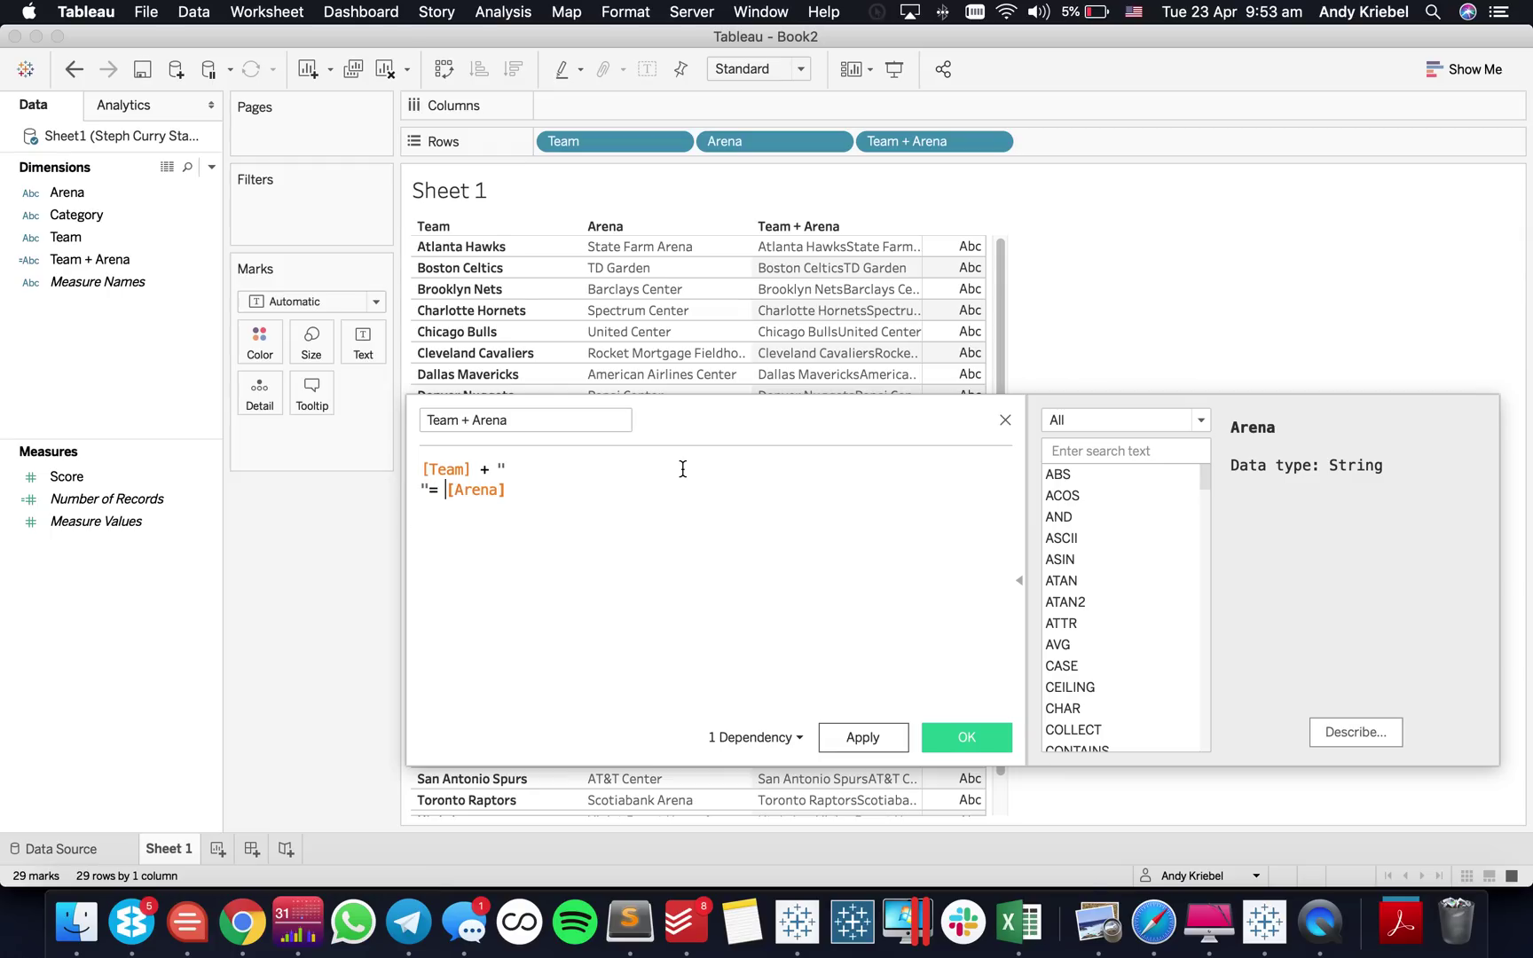
key("BackSpace")
key("BackSpace")
type("+")
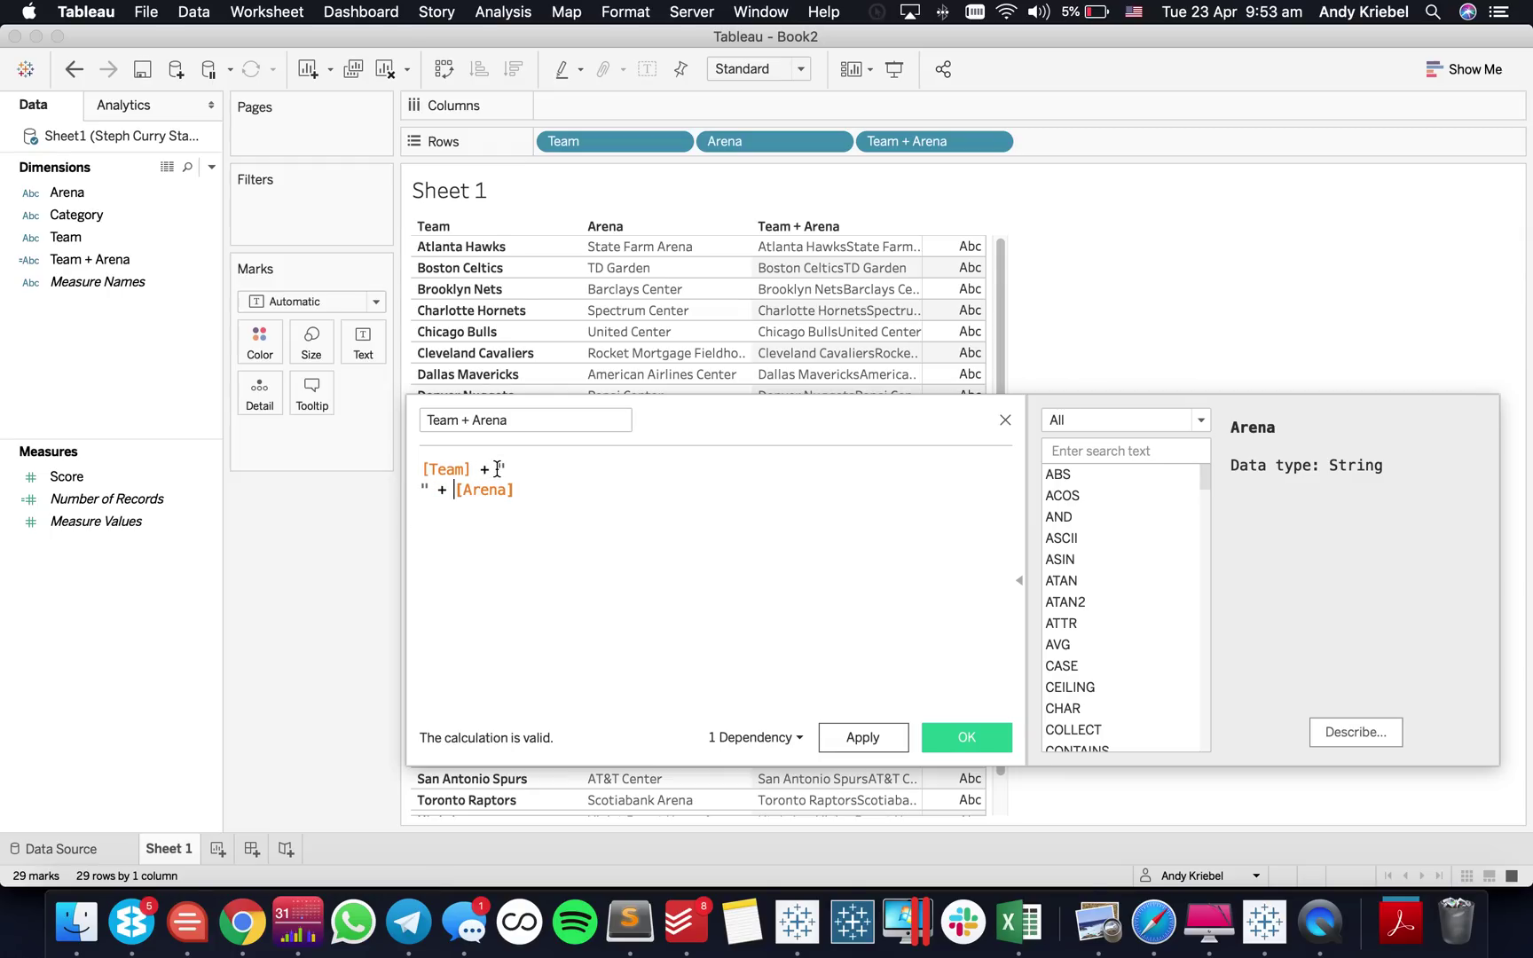
left_click(431, 486)
left_click(437, 490)
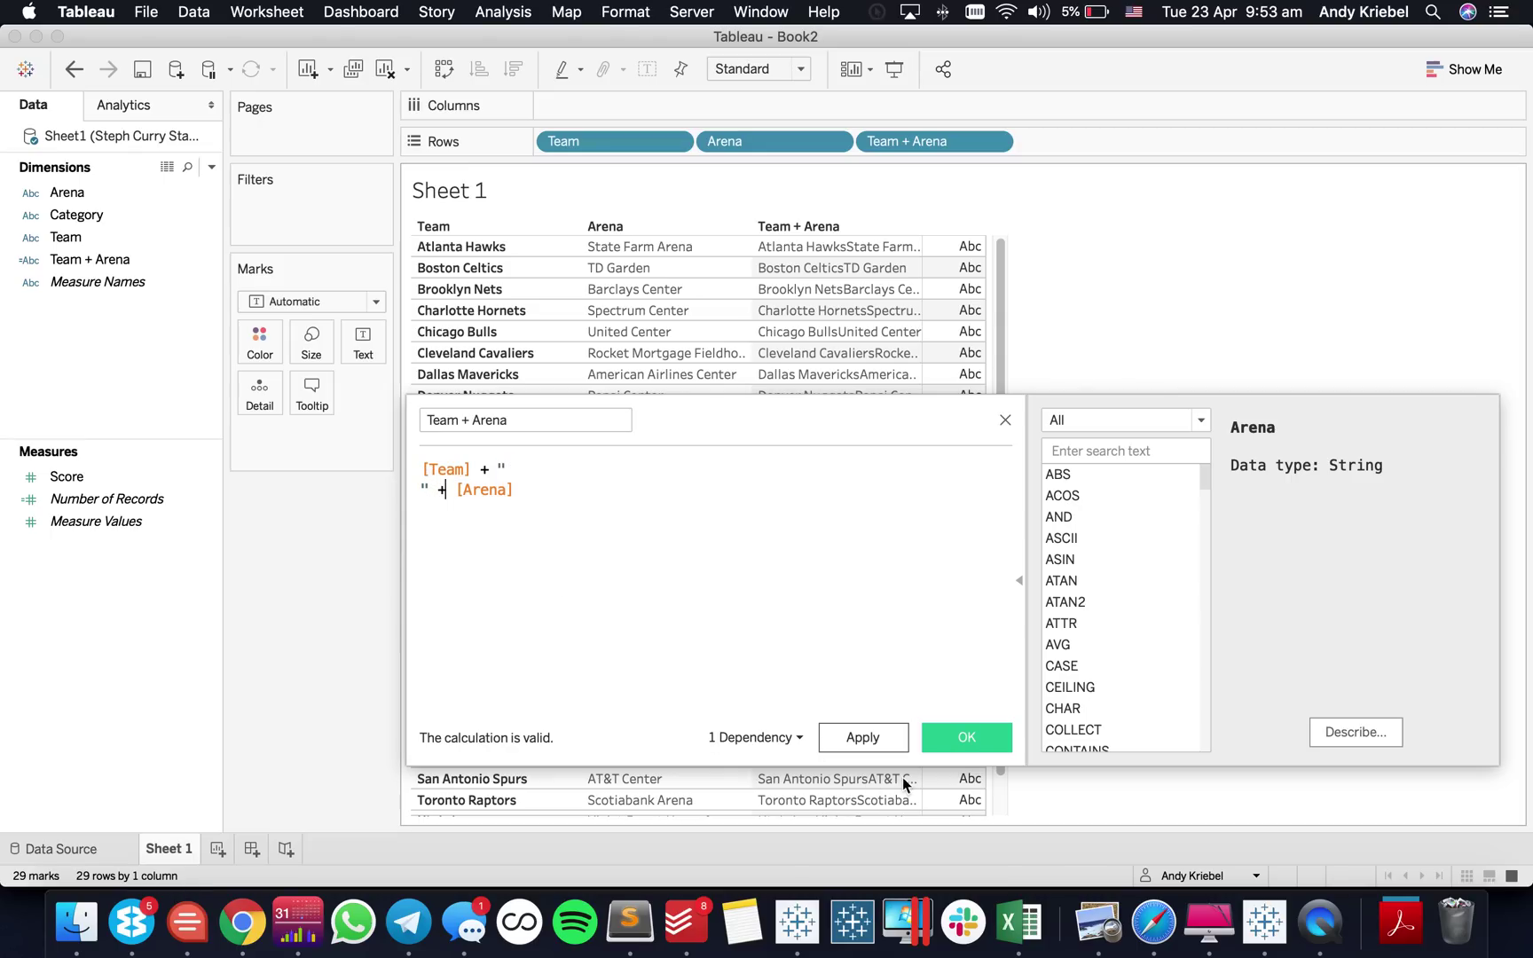
left_click(863, 736)
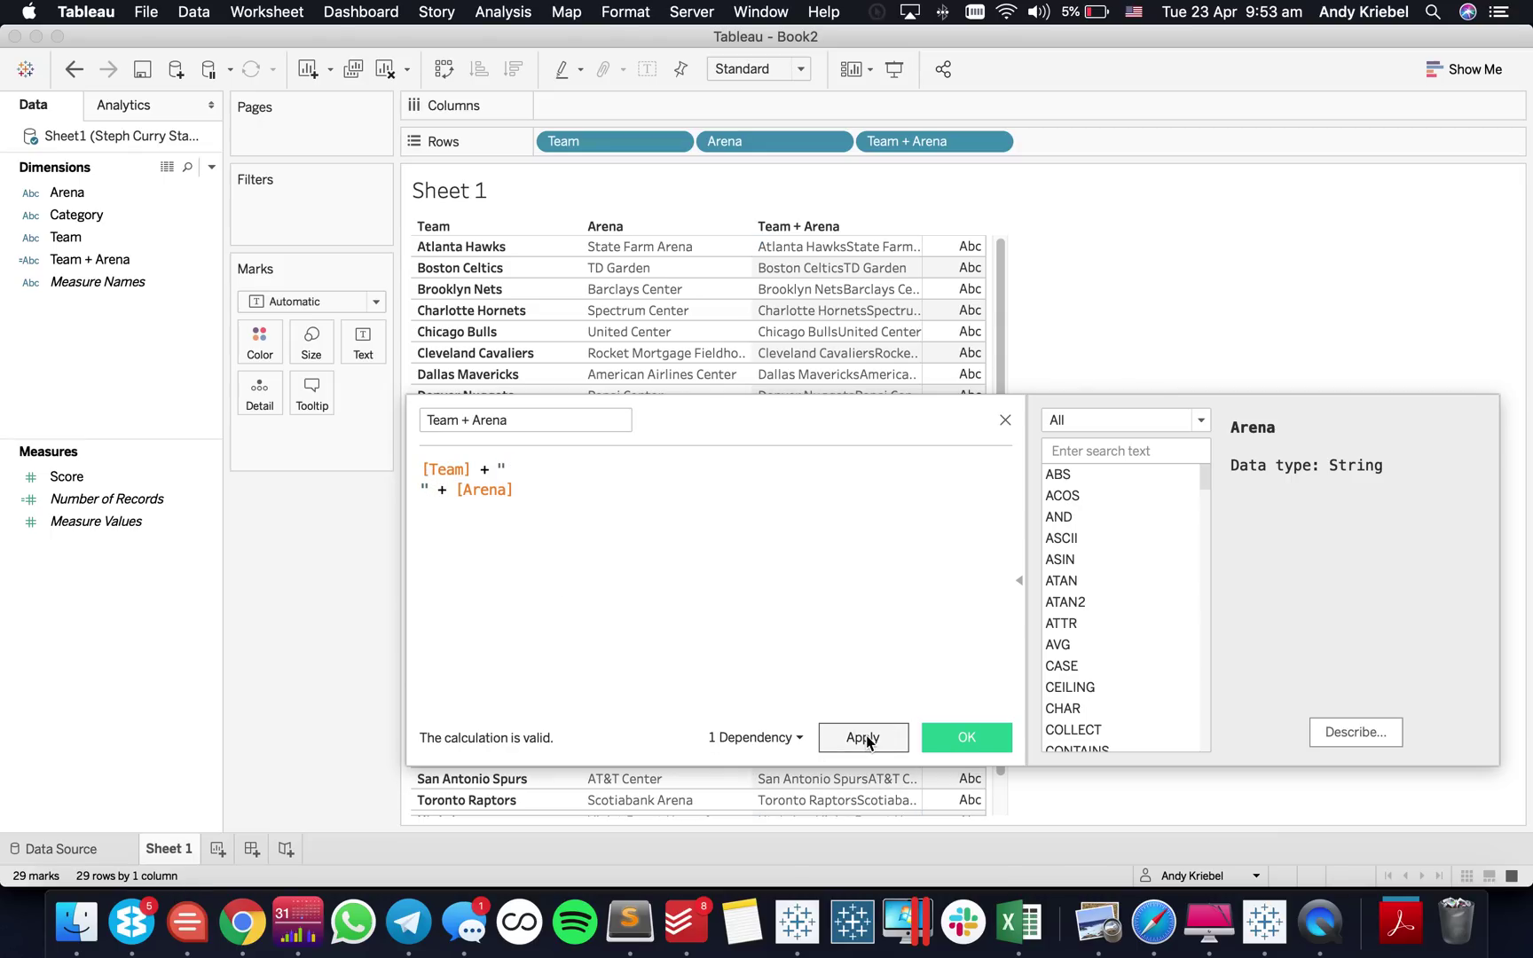
Step: Make the table rows taller and remove Team and Arena from Rows, keeping Team + Arena
left_click(963, 738)
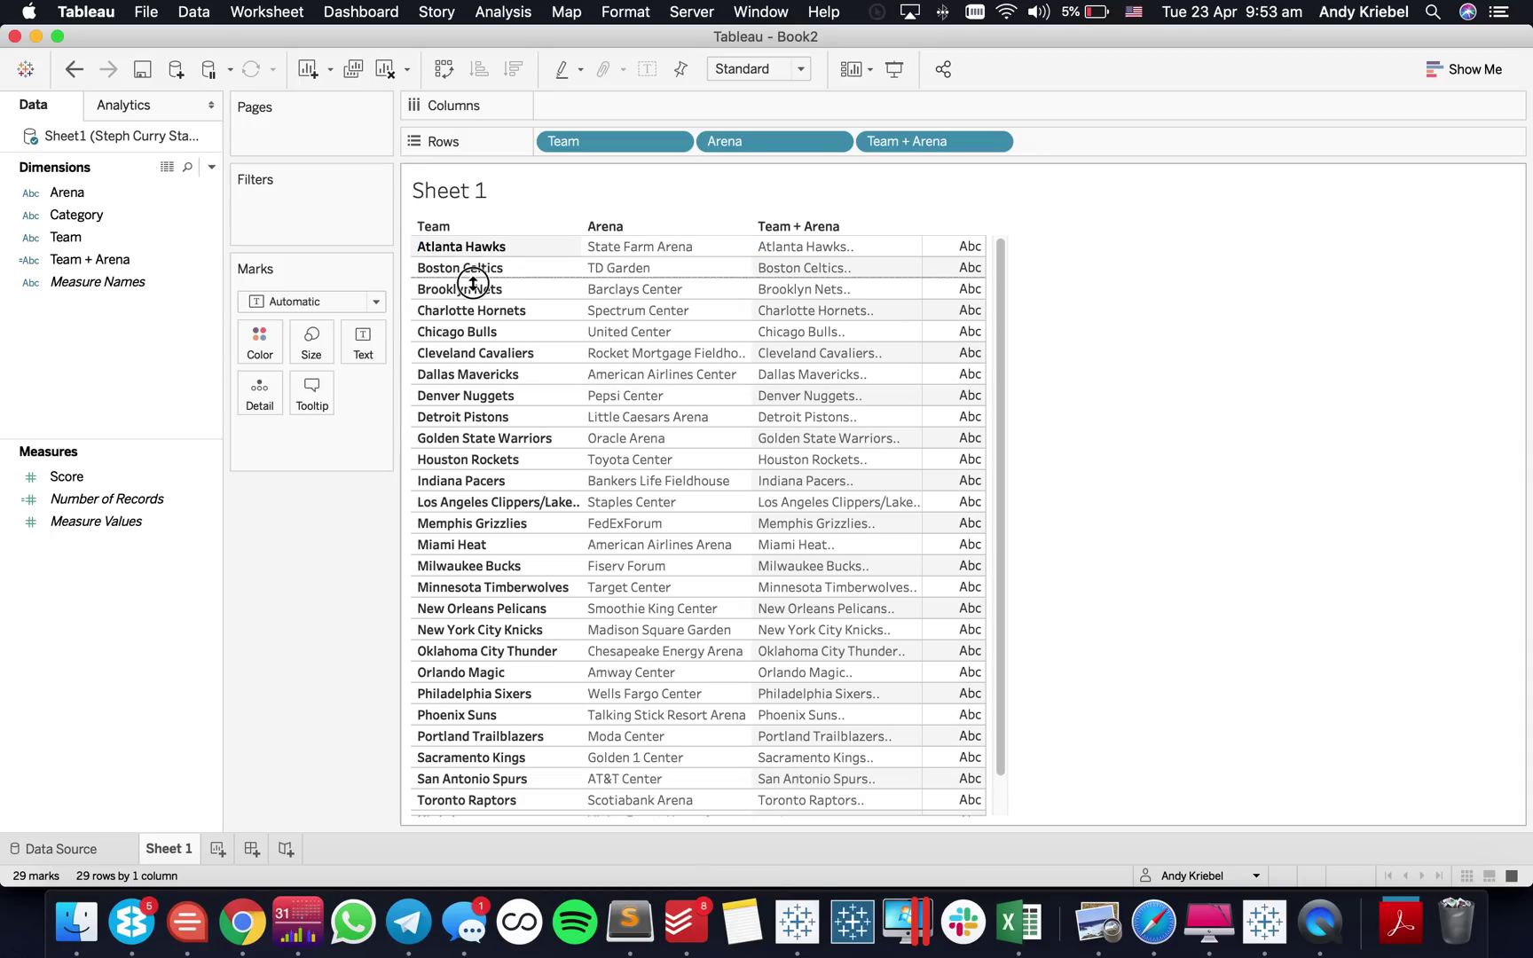
left_click_drag(473, 282, 473, 306)
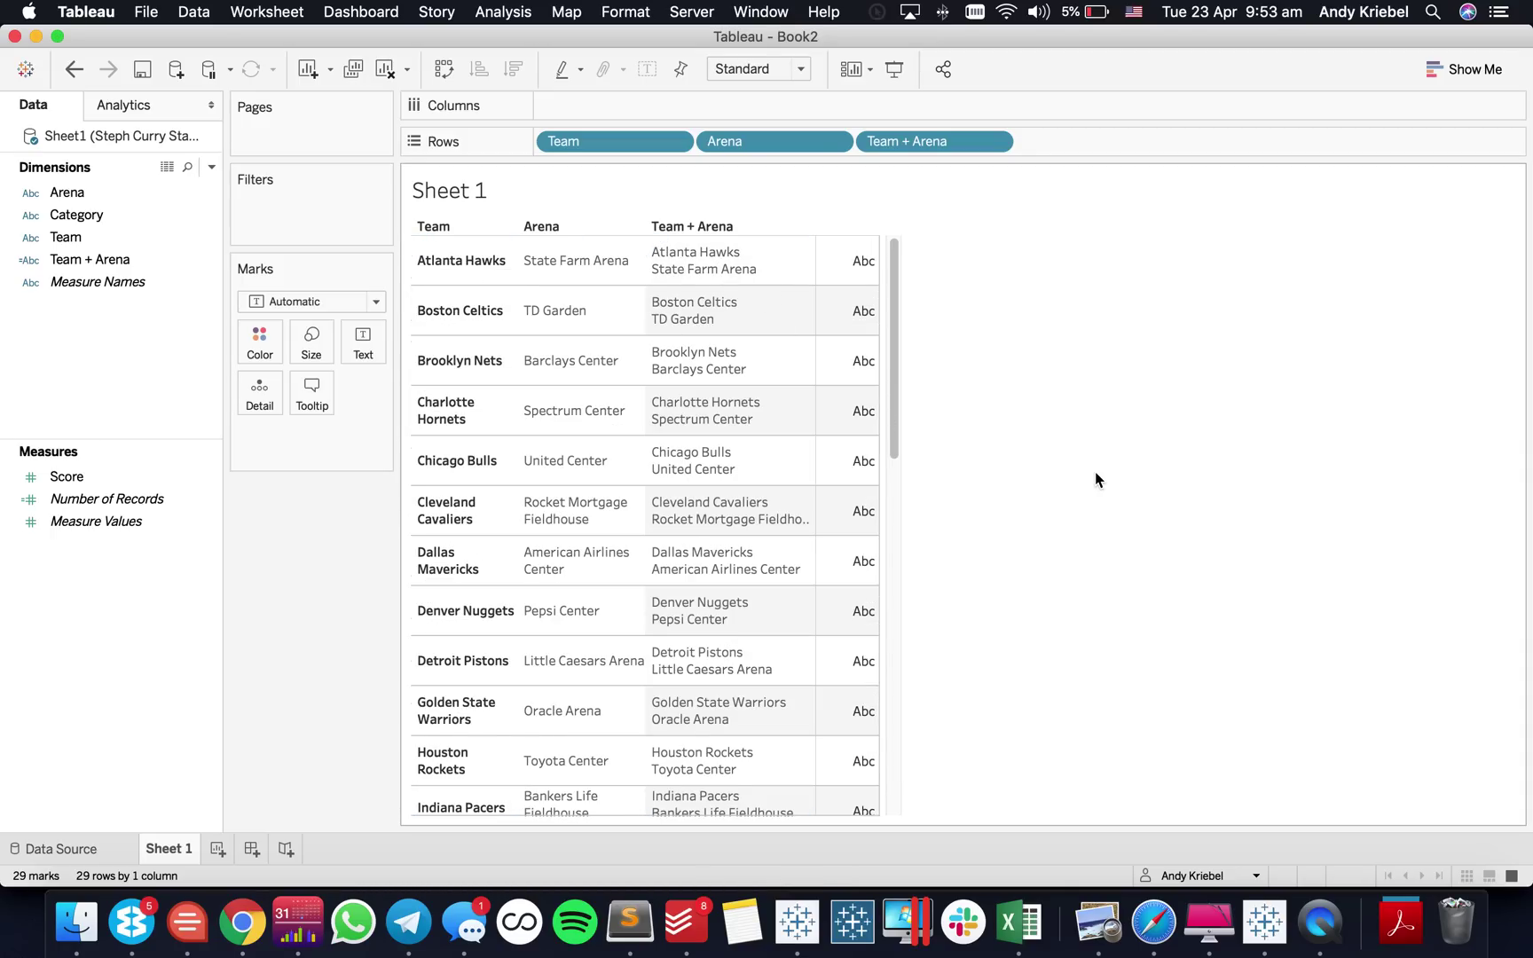
left_click_drag(702, 142, 616, 50)
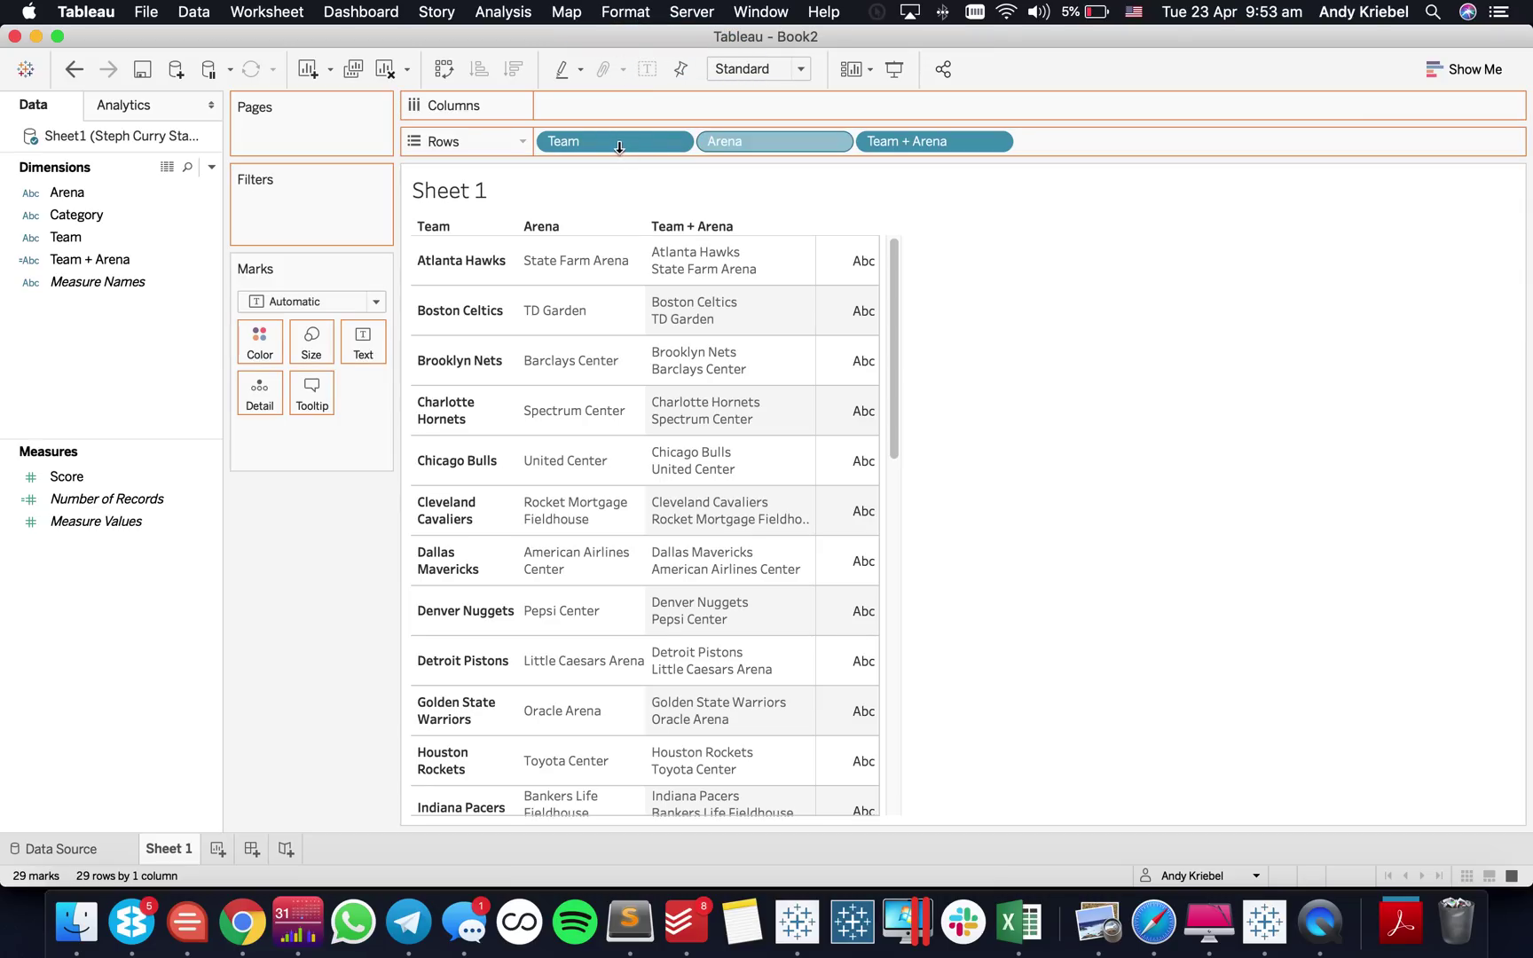
left_click_drag(619, 147, 523, 54)
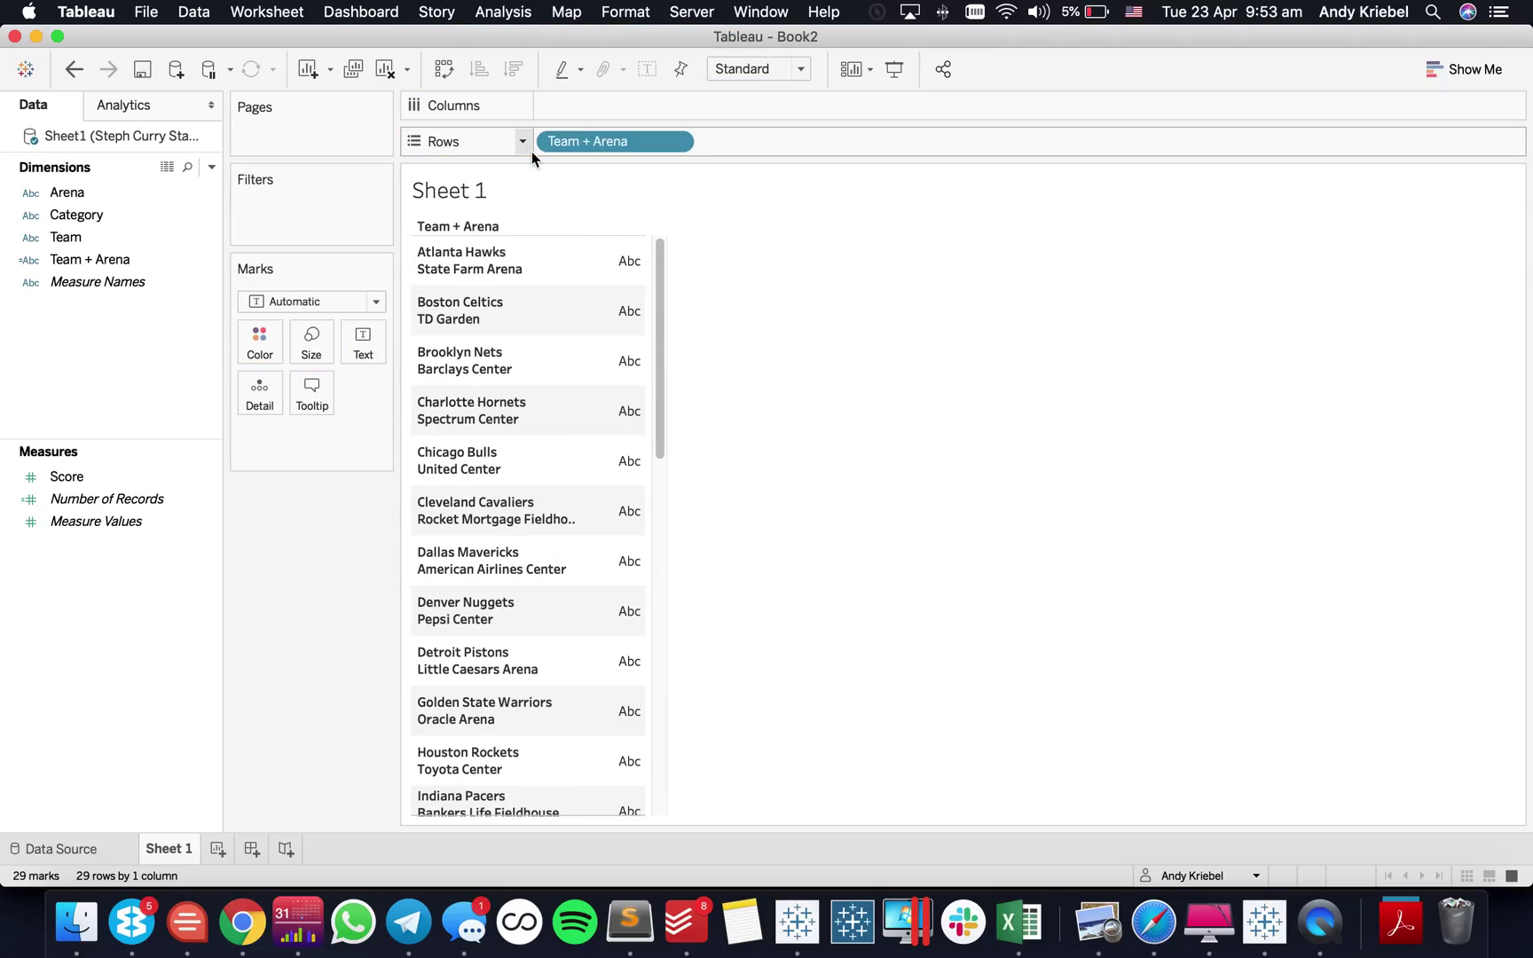
Step: Wrap [Team] in UPPER() in the Team + Arena calculation so team names show capitalized
right_click(90, 259)
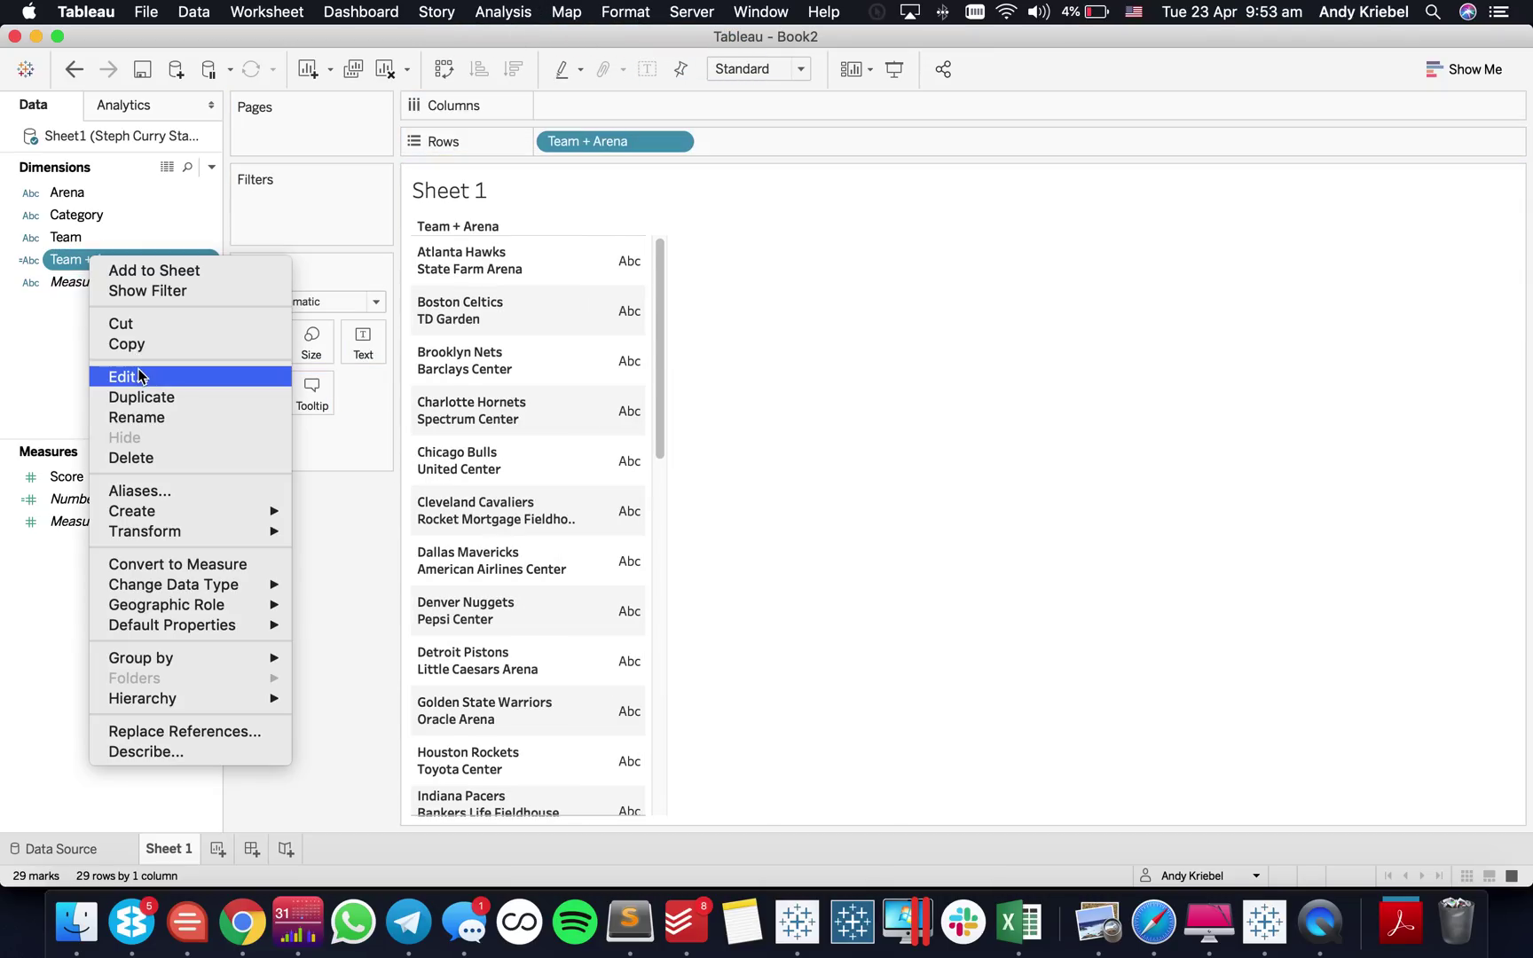
left_click(138, 376)
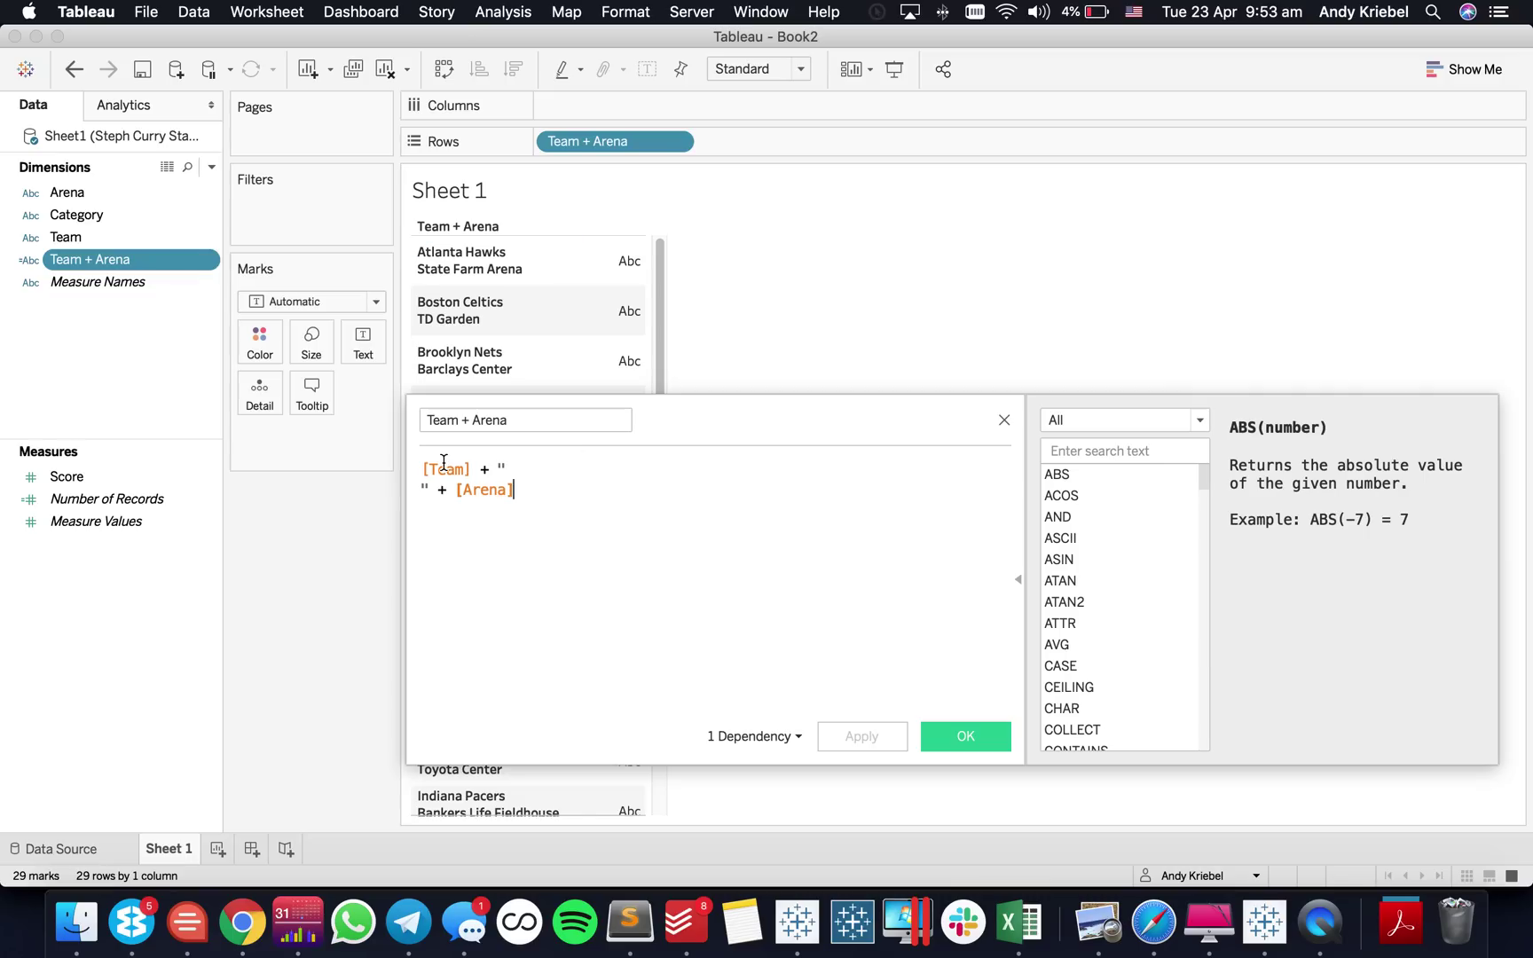
left_click(444, 465)
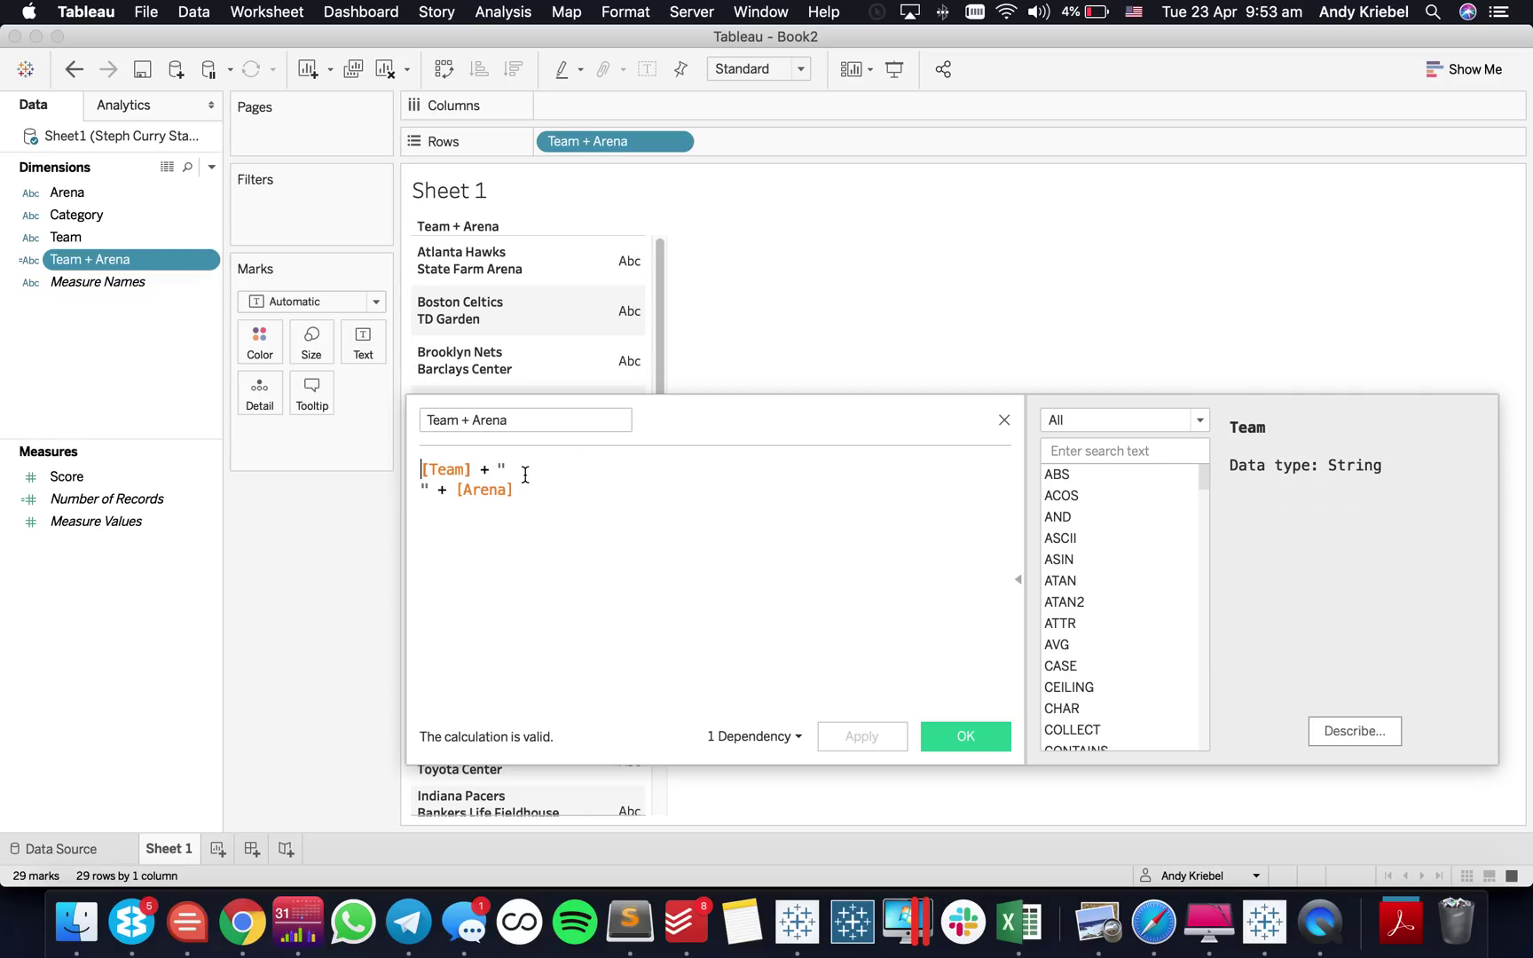
type("UPPER([Team]")
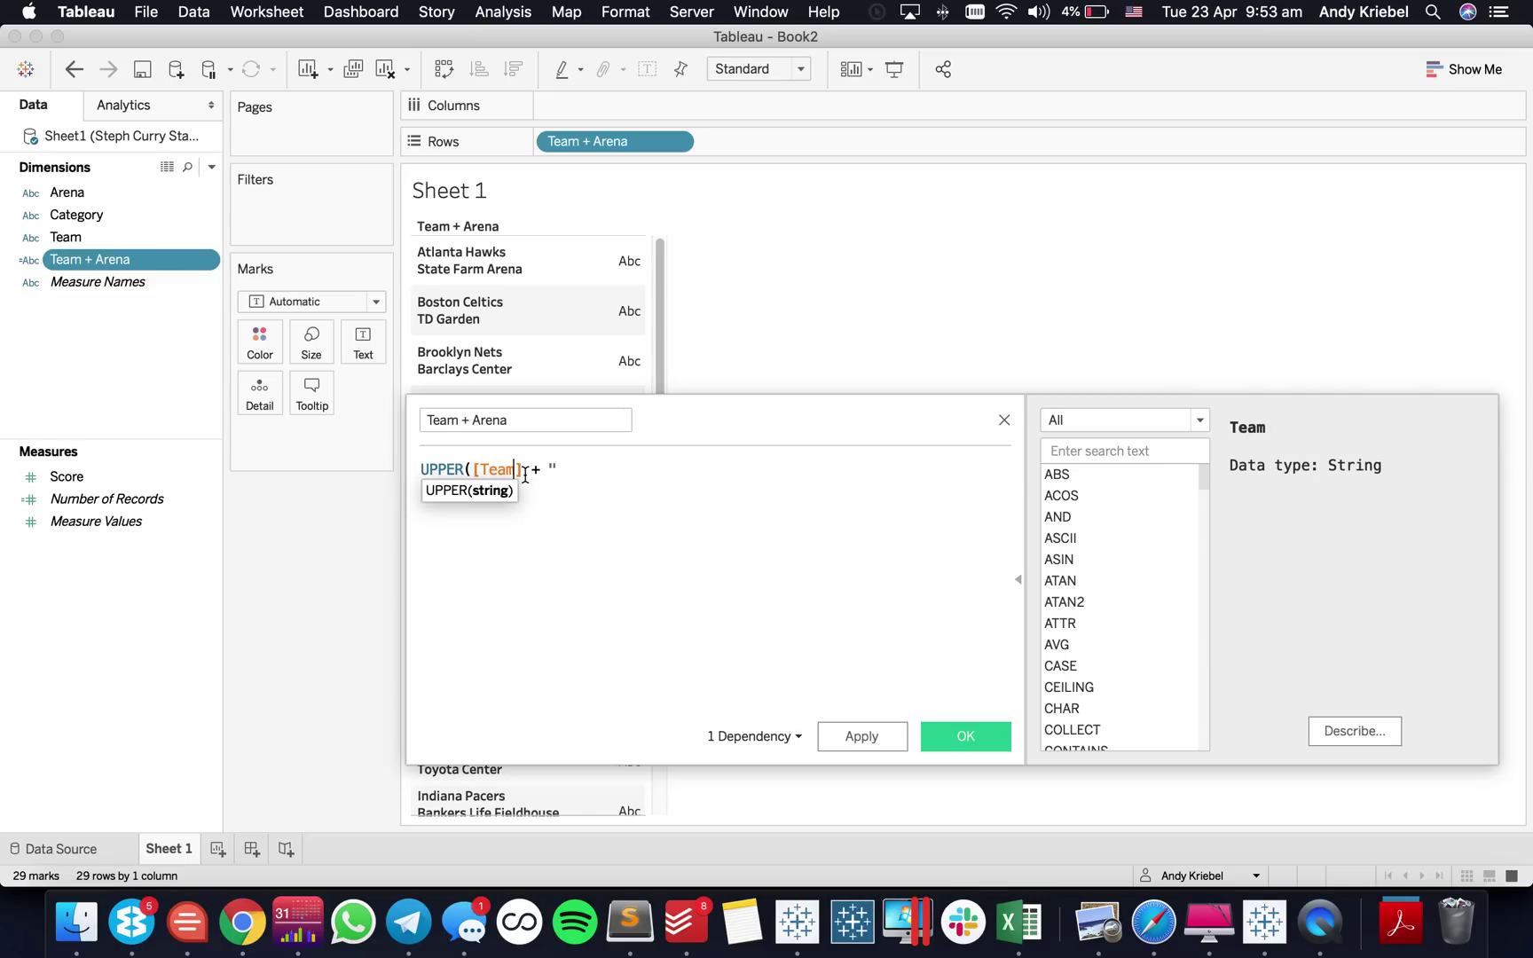
type(")")
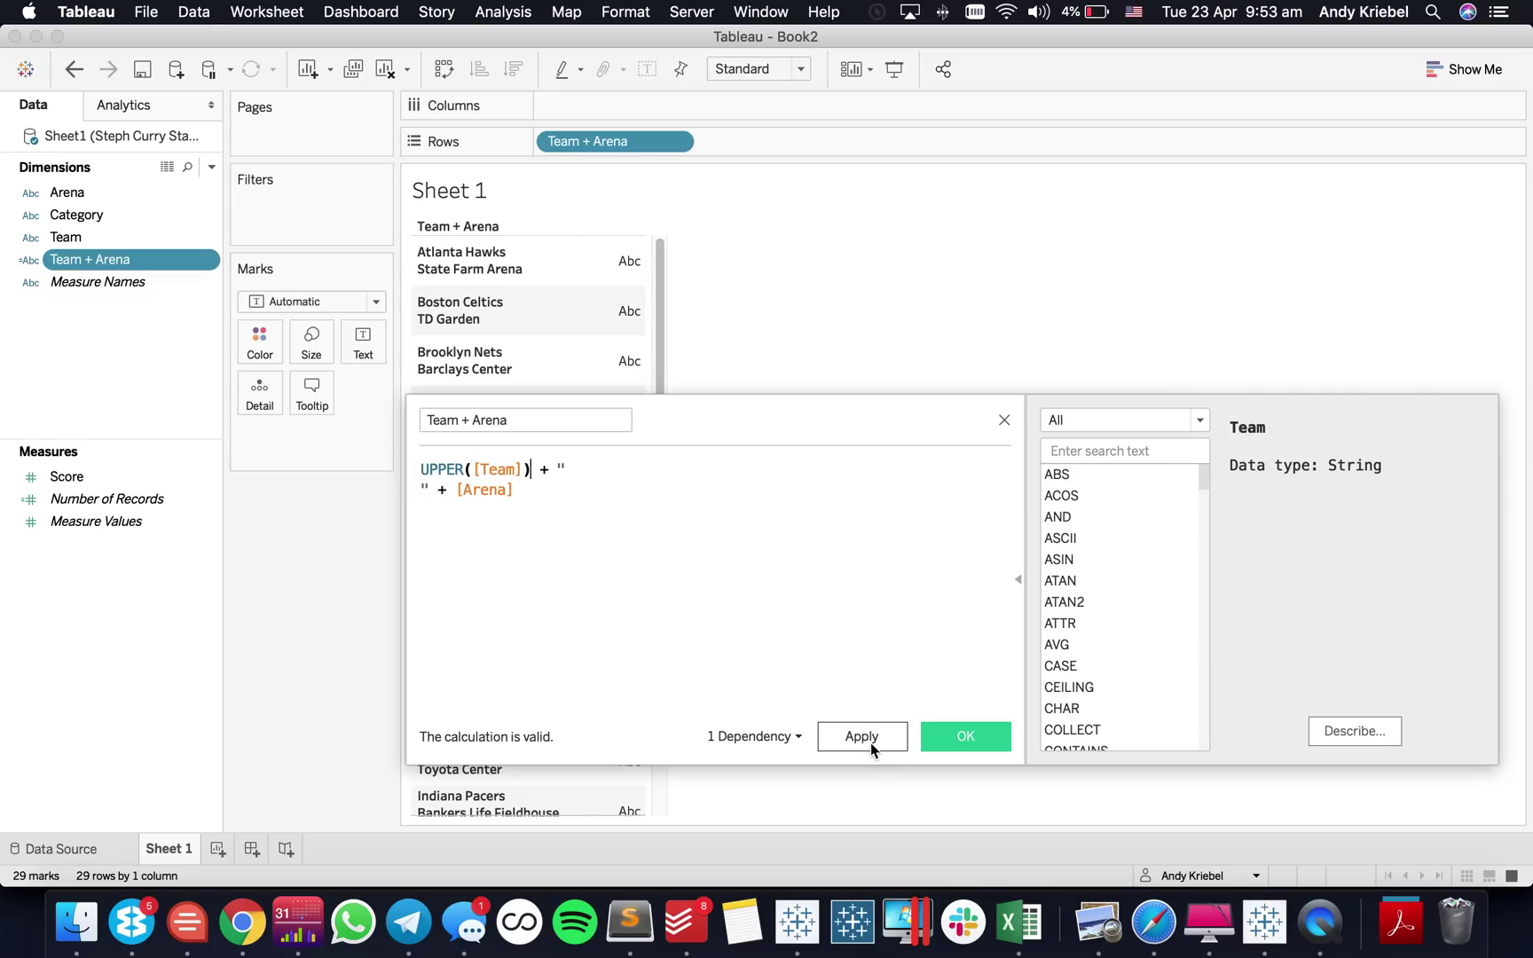
left_click(962, 738)
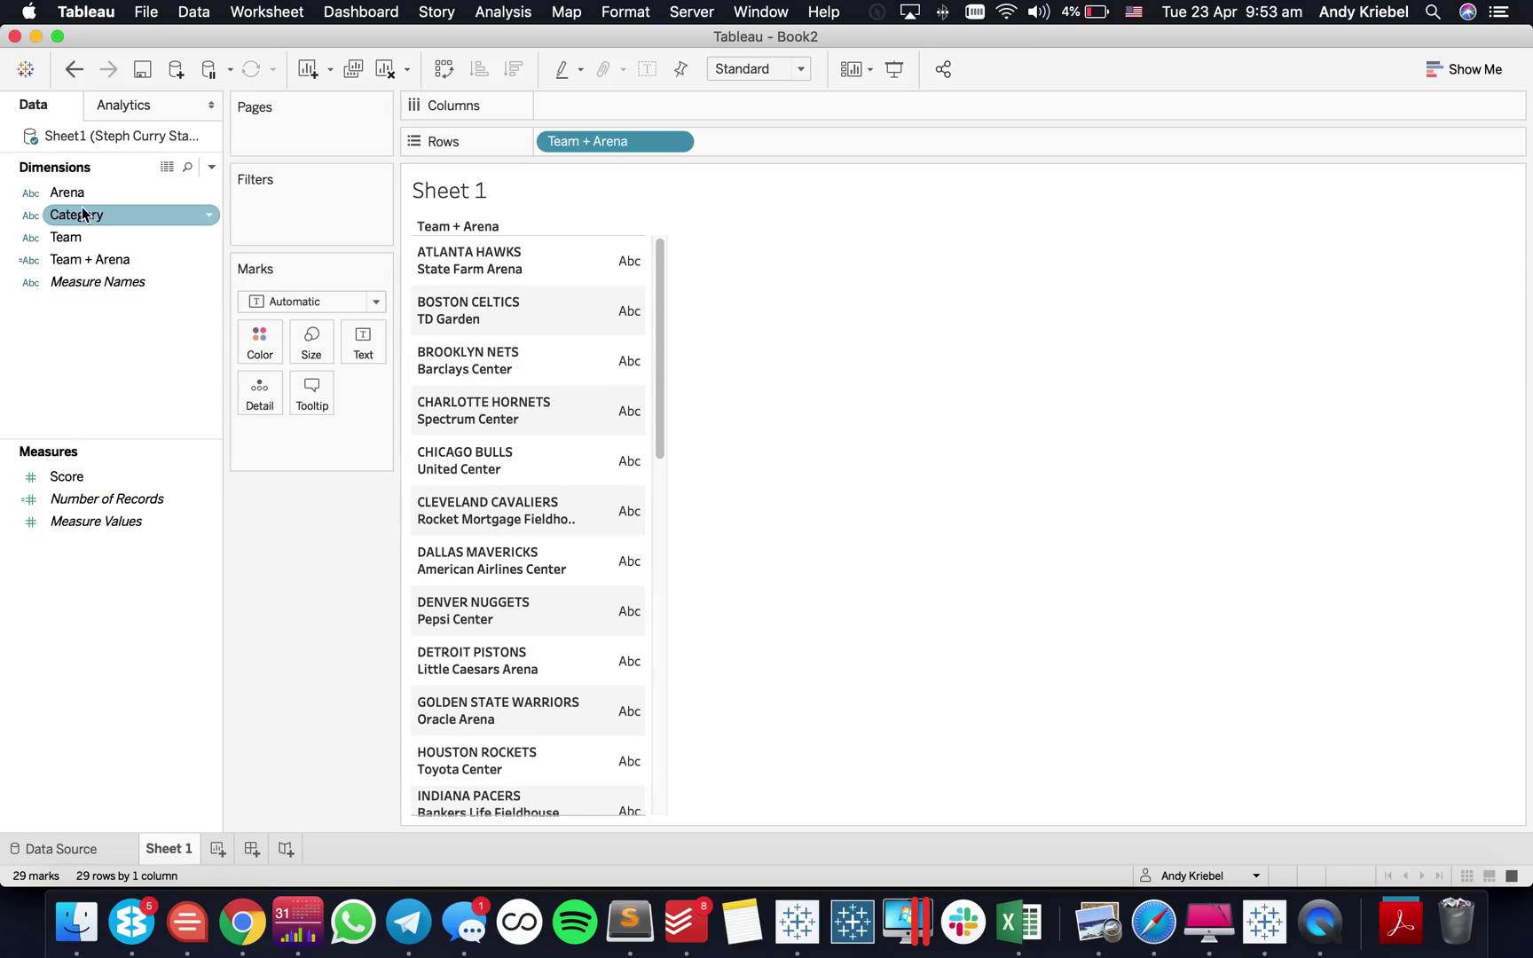
Step: Place Category across the Columns shelf
left_click_drag(90, 214, 673, 248)
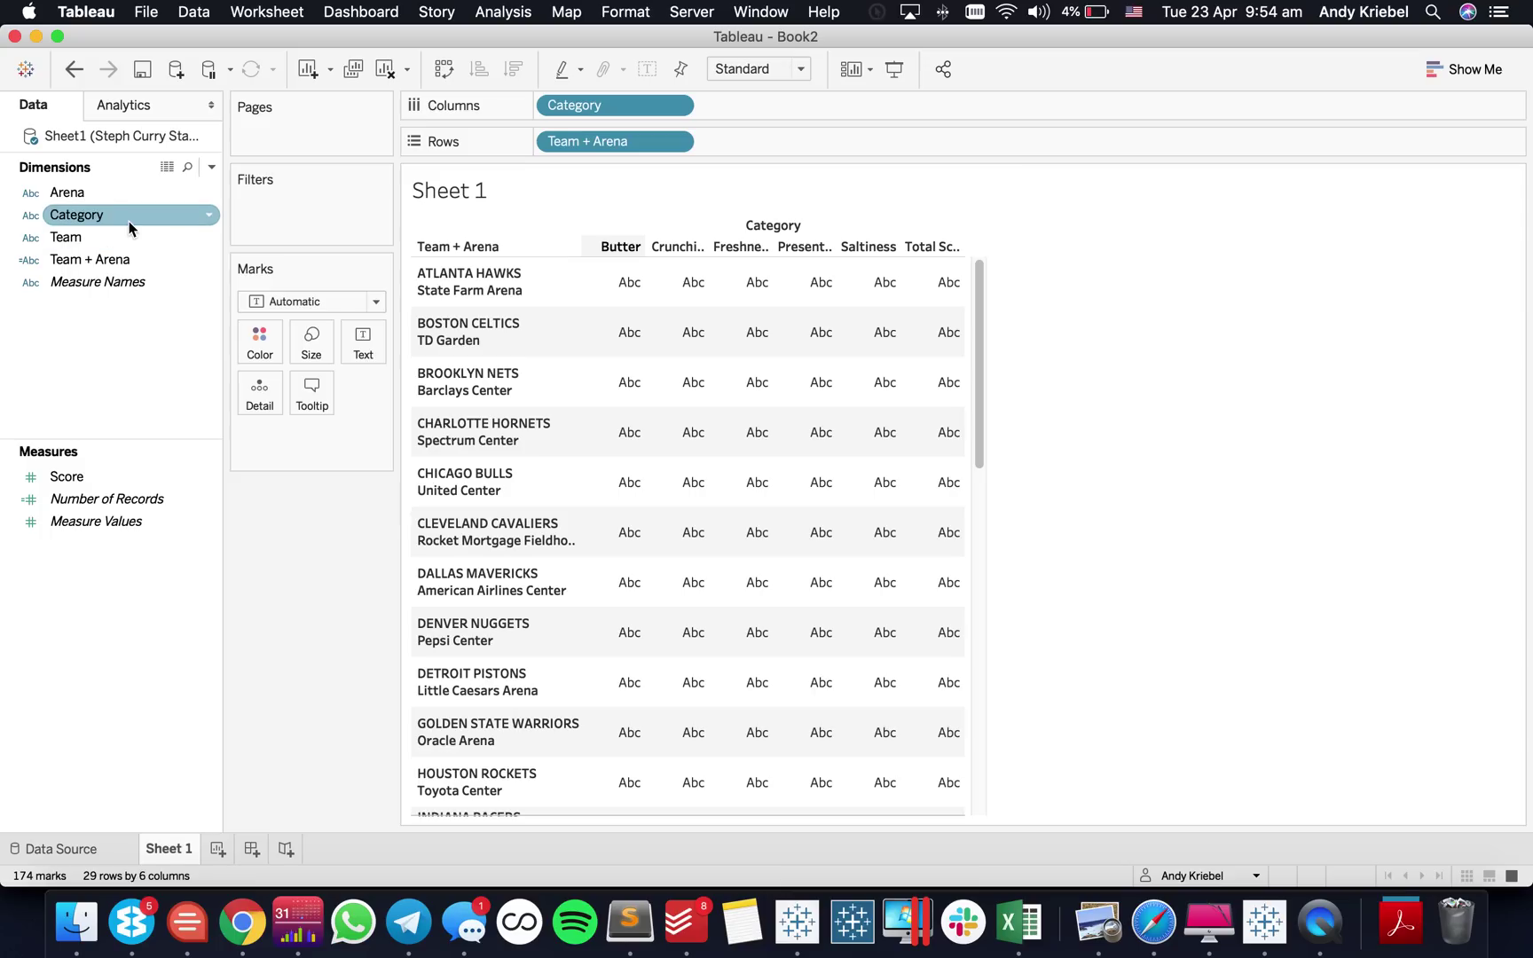
left_click(138, 242)
left_click(185, 215)
Step: Set Category's default sort to Manual: Saltiness, Freshness, Butter, Crunchiness, Presentation, Total Score
right_click(188, 216)
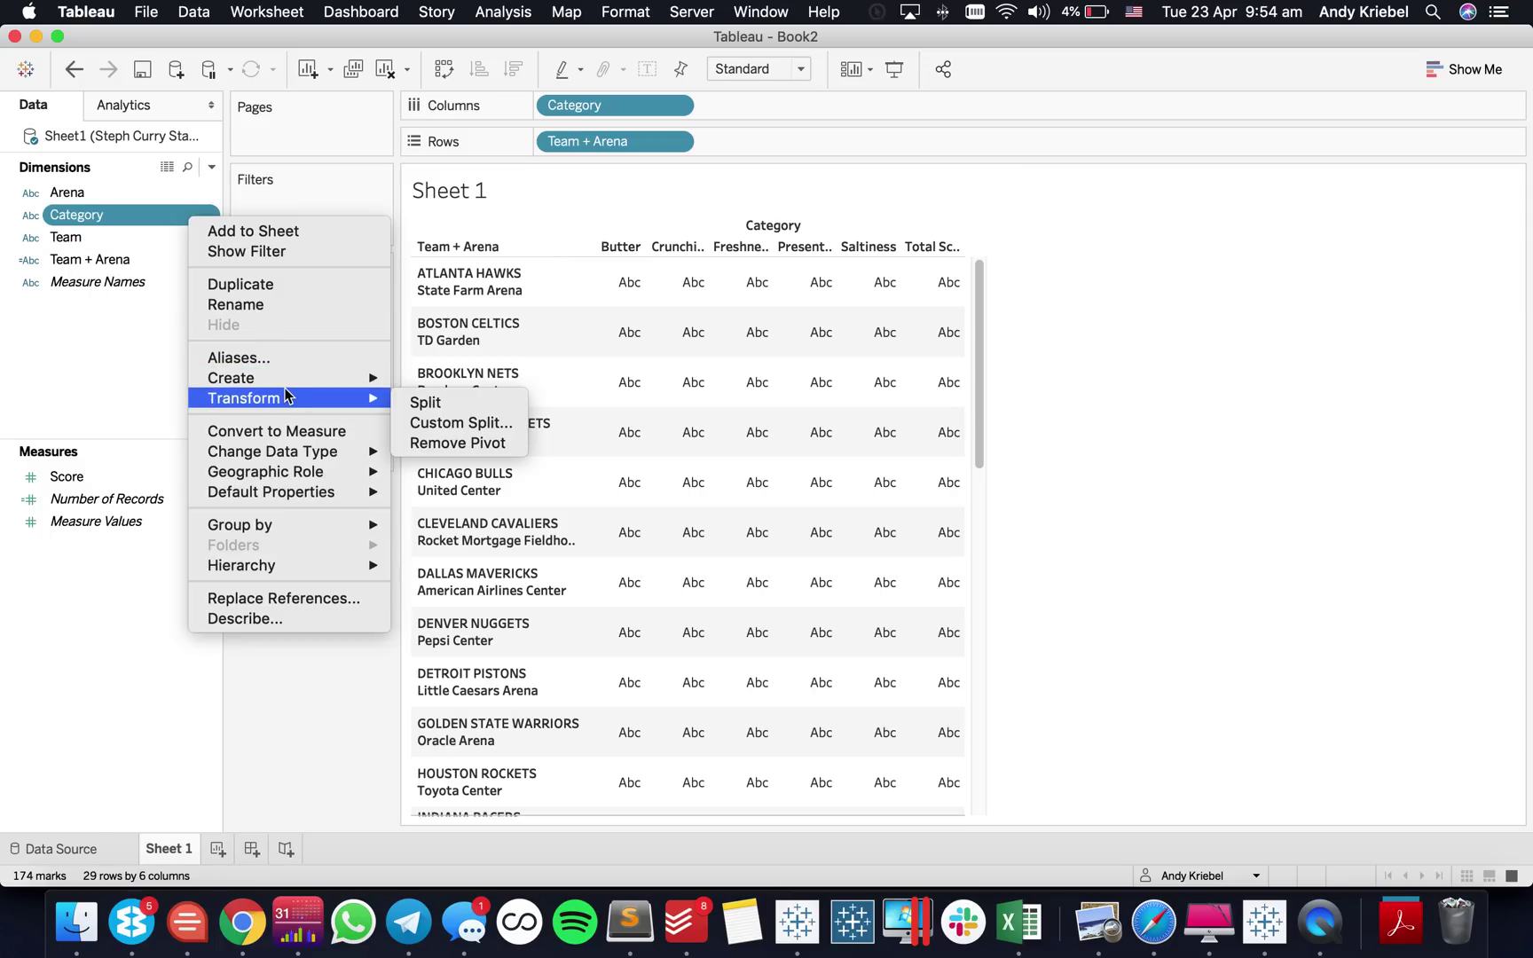
mouse_move(328, 494)
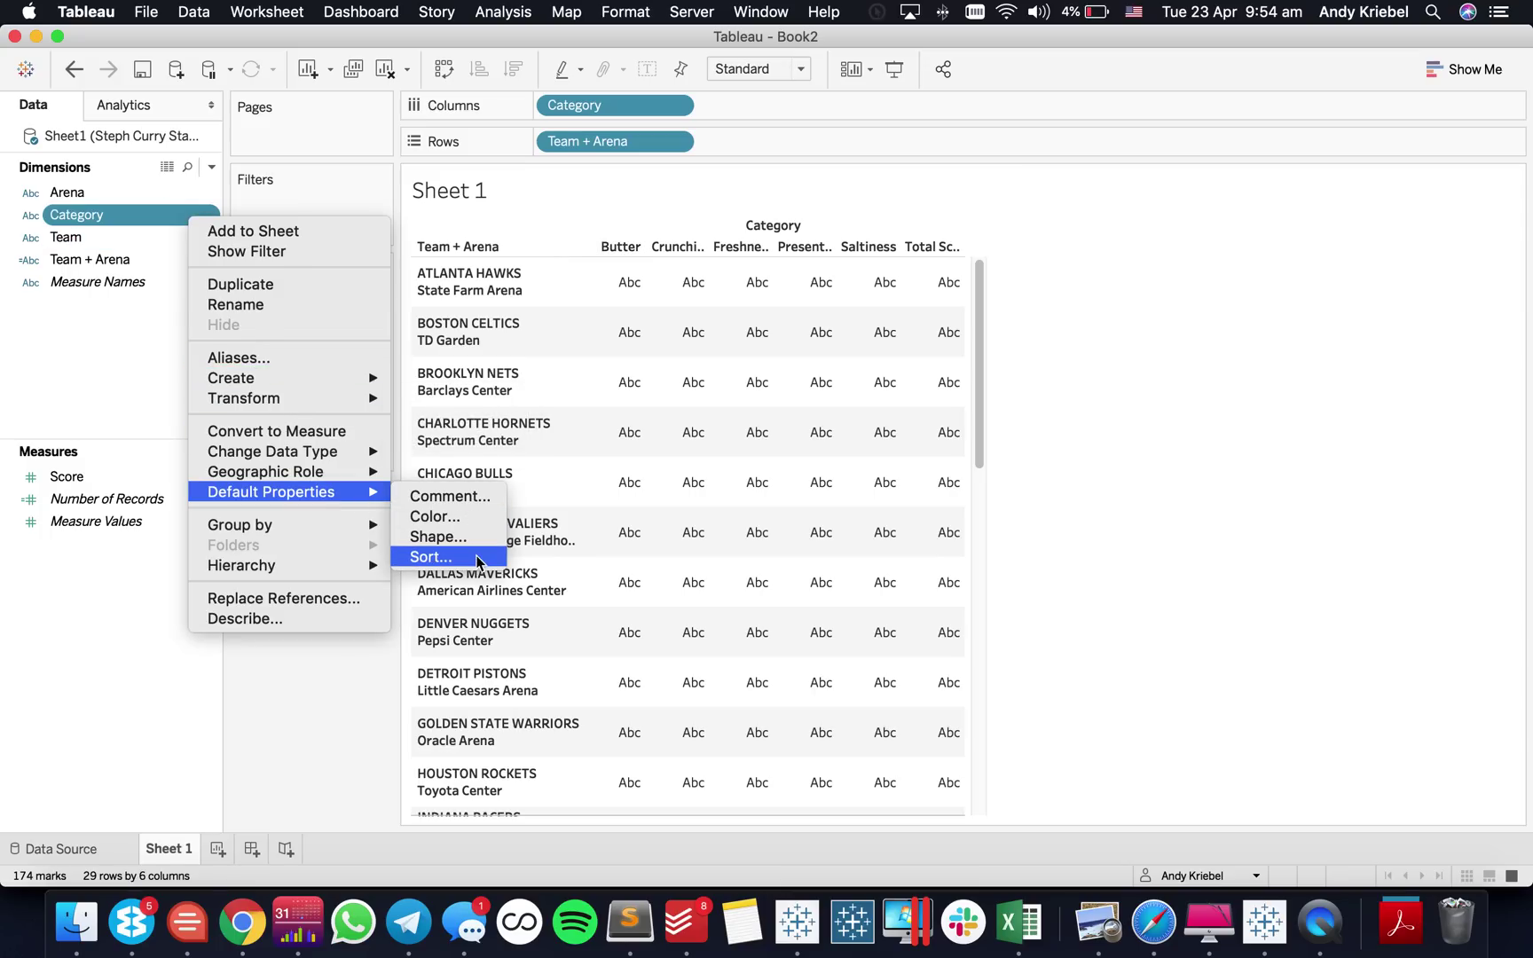
left_click(431, 557)
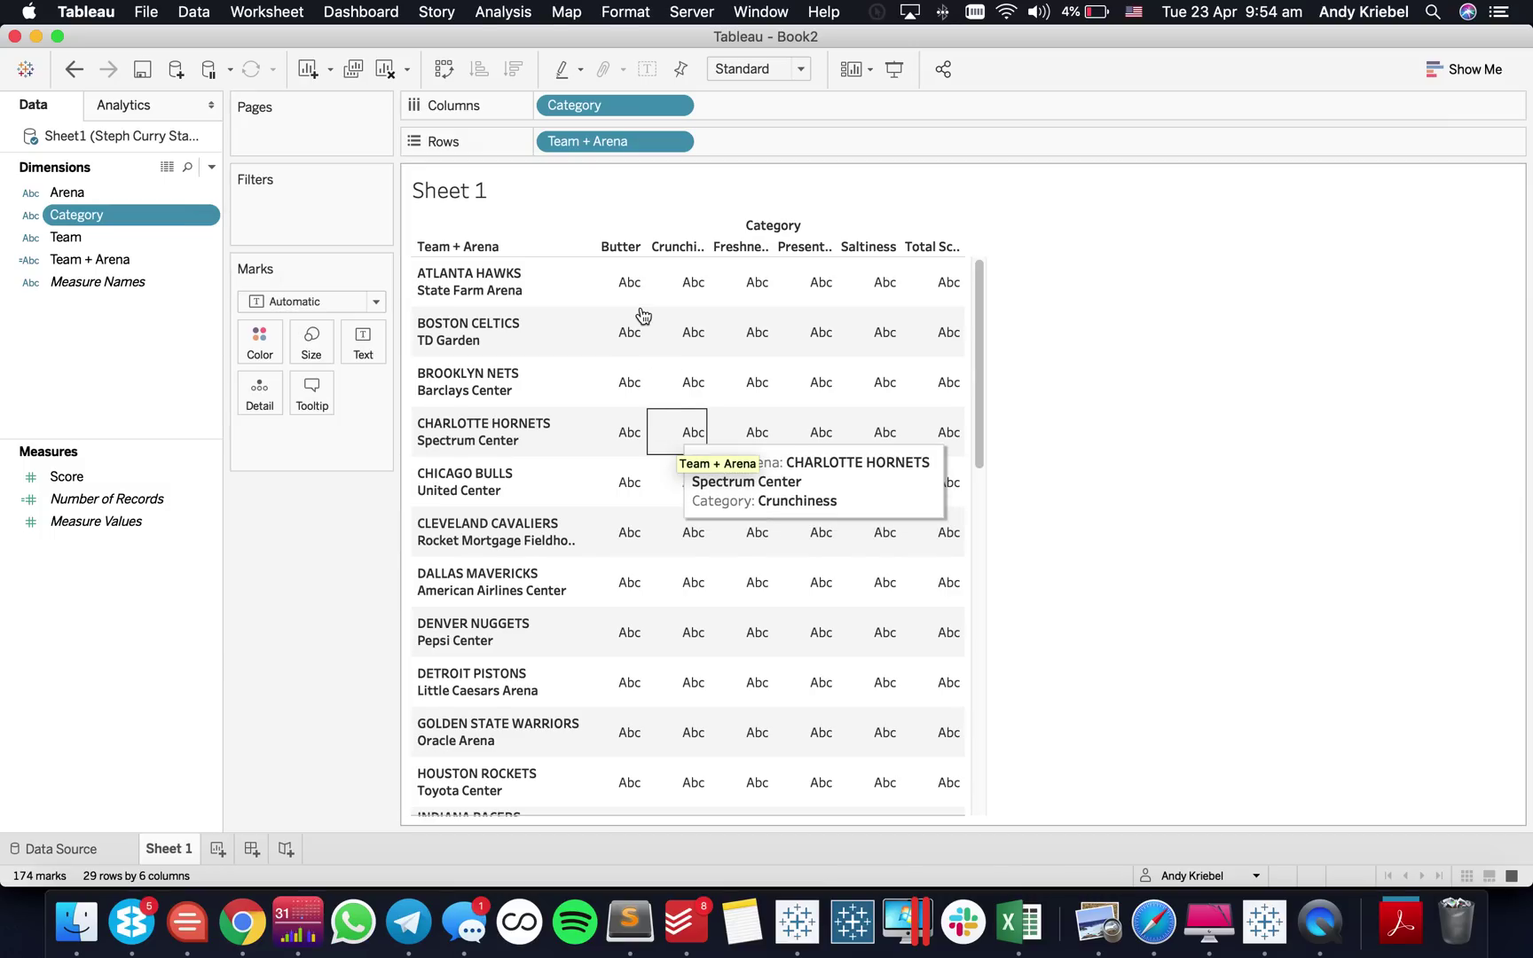
left_click(701, 418)
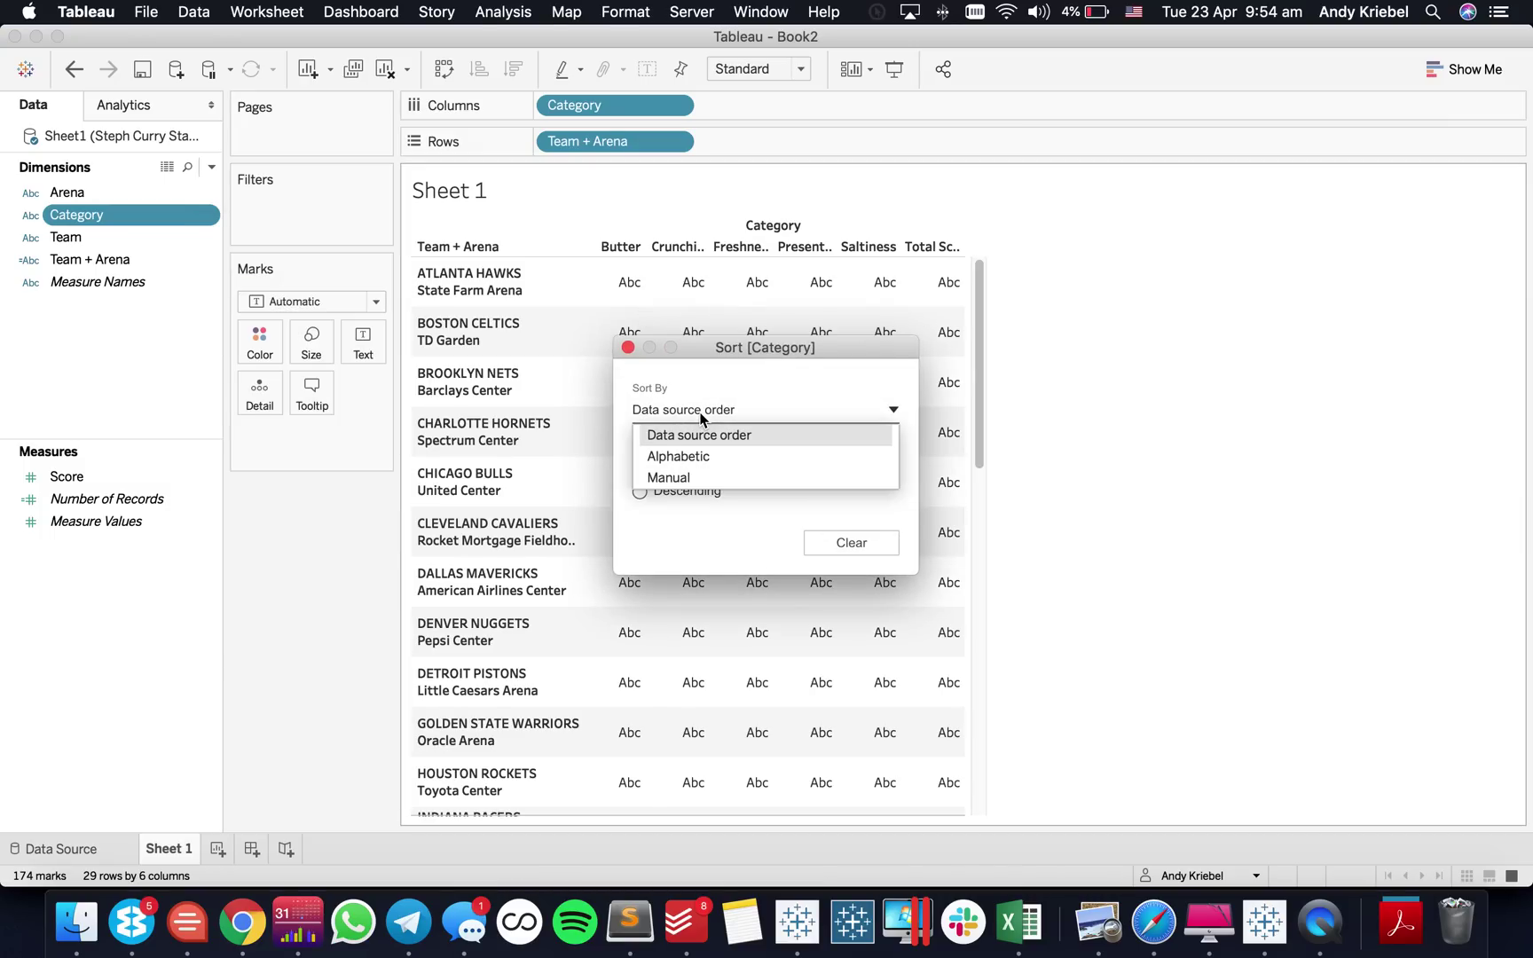
left_click(689, 480)
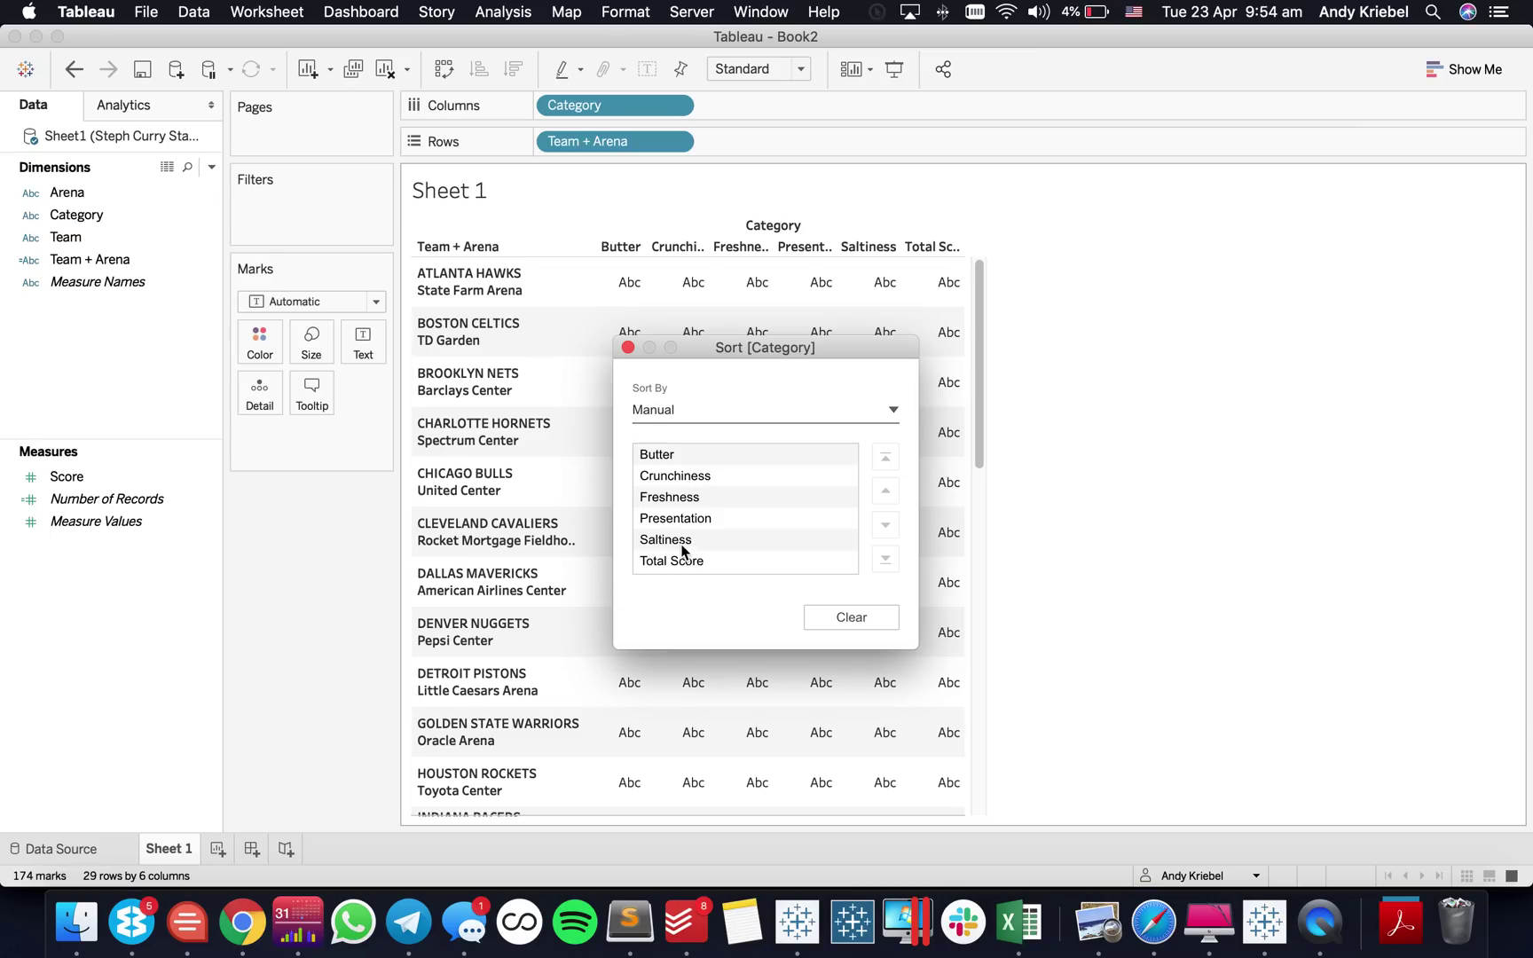
left_click(678, 537)
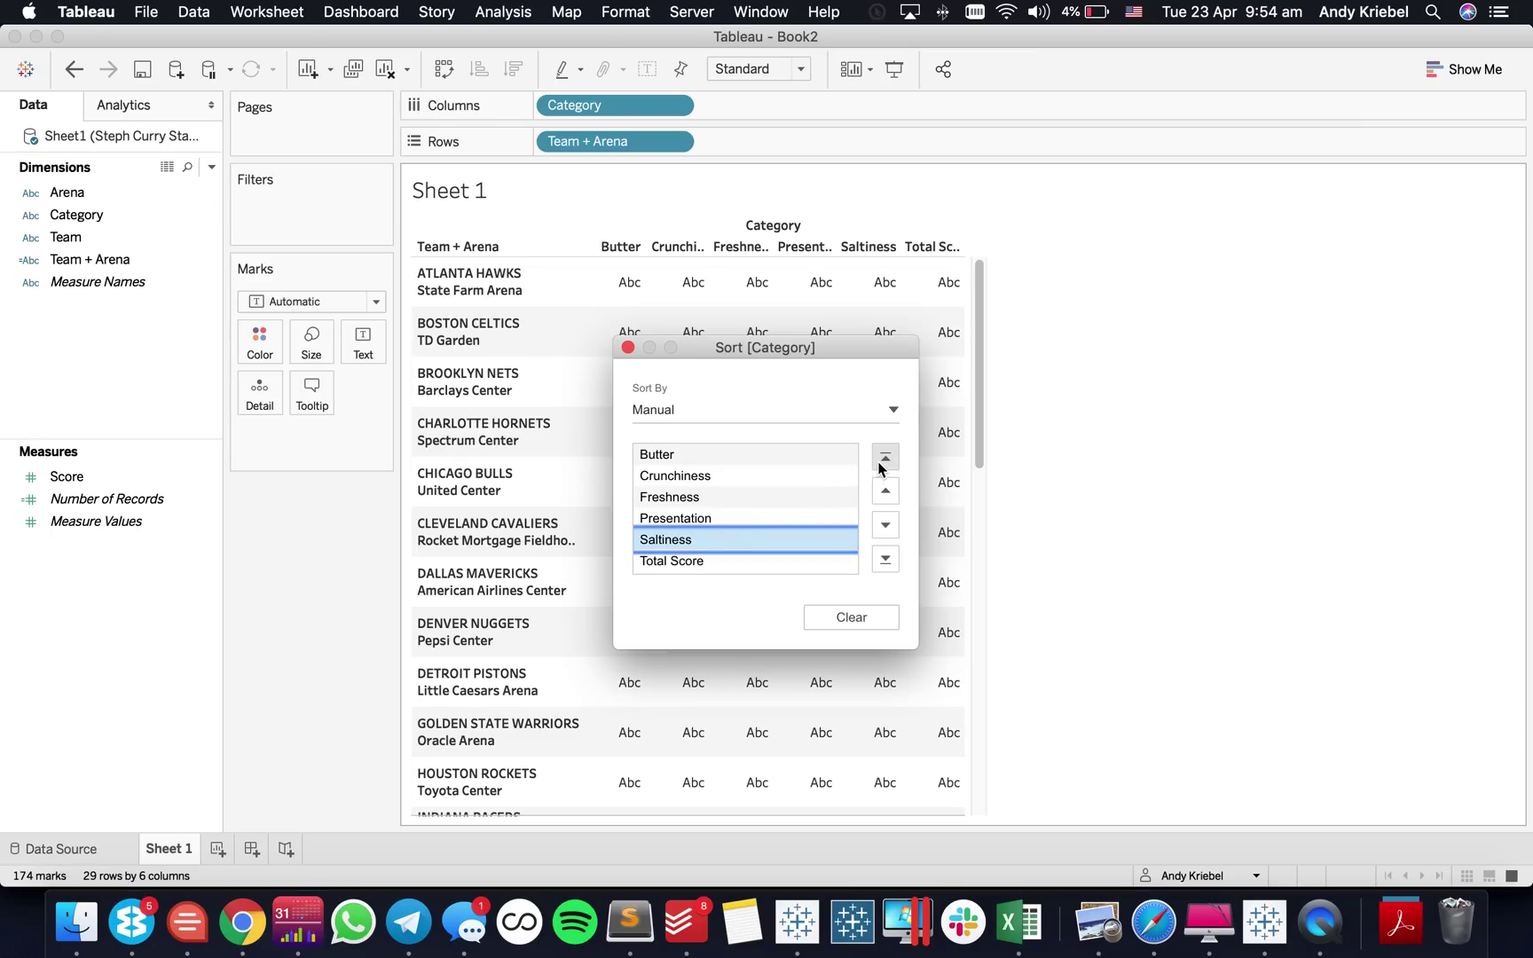
left_click(879, 462)
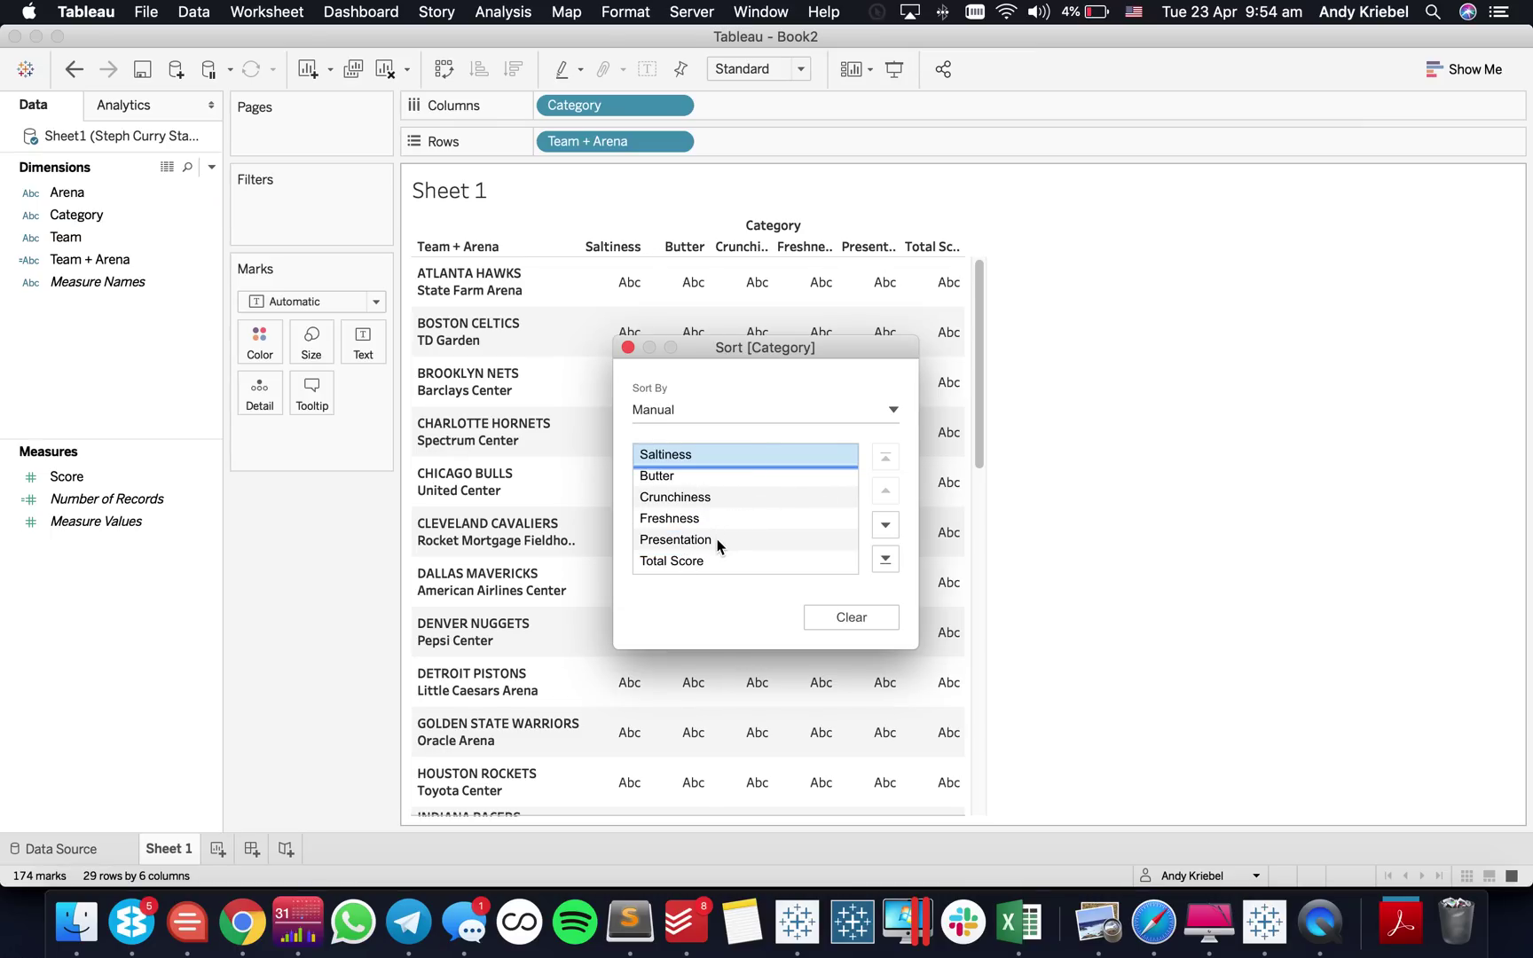
left_click(709, 521)
left_click(885, 492)
left_click(885, 493)
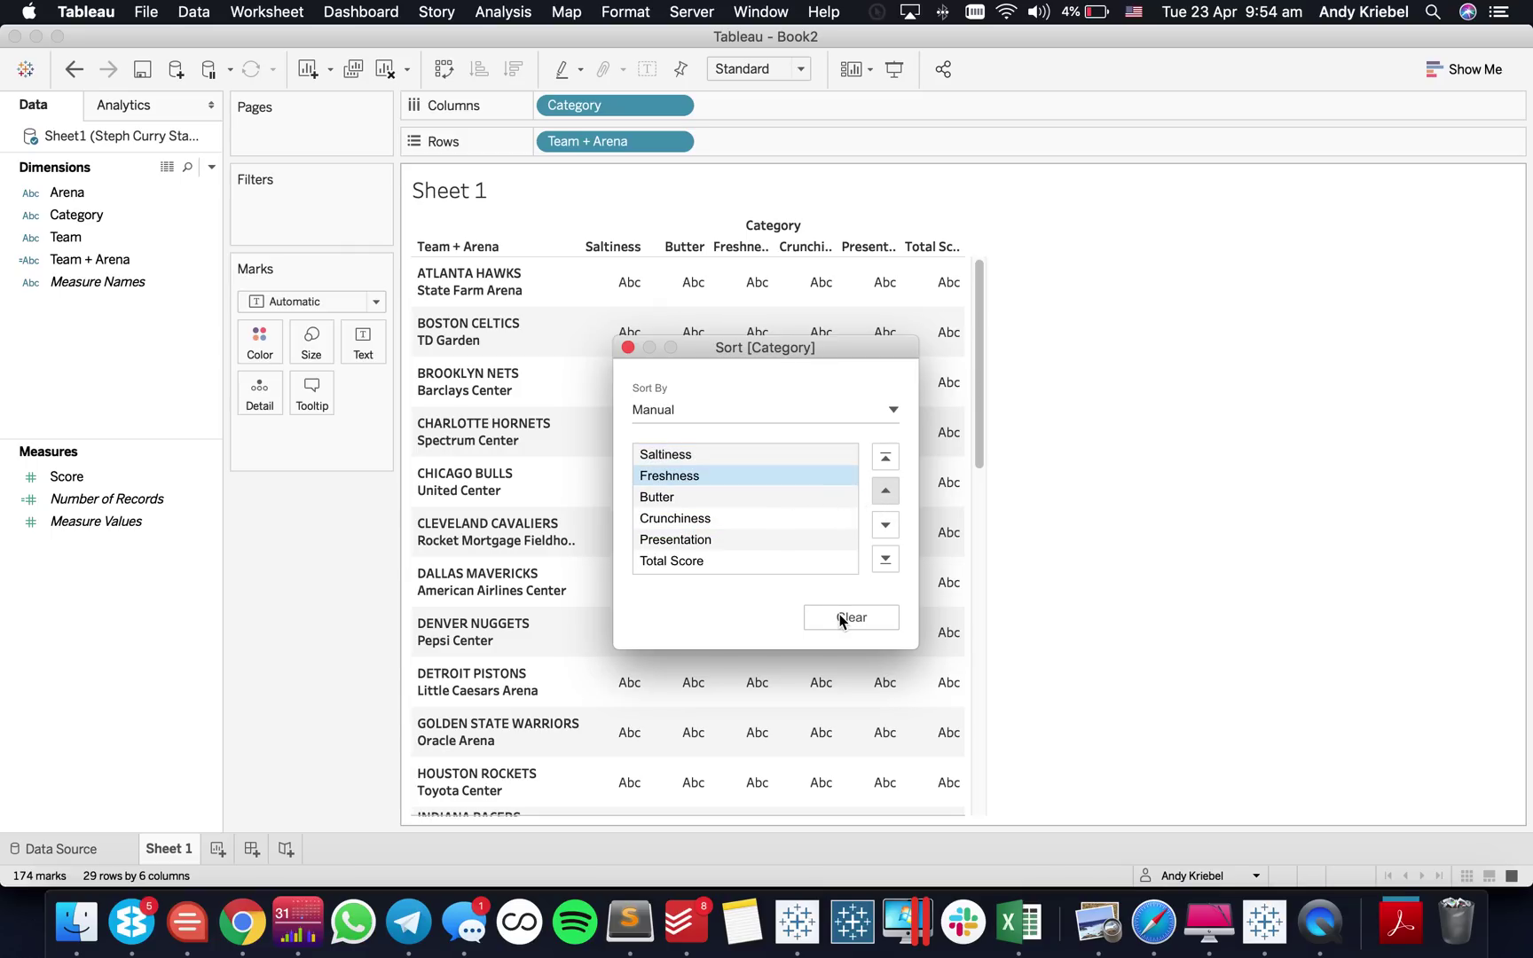
left_click(627, 348)
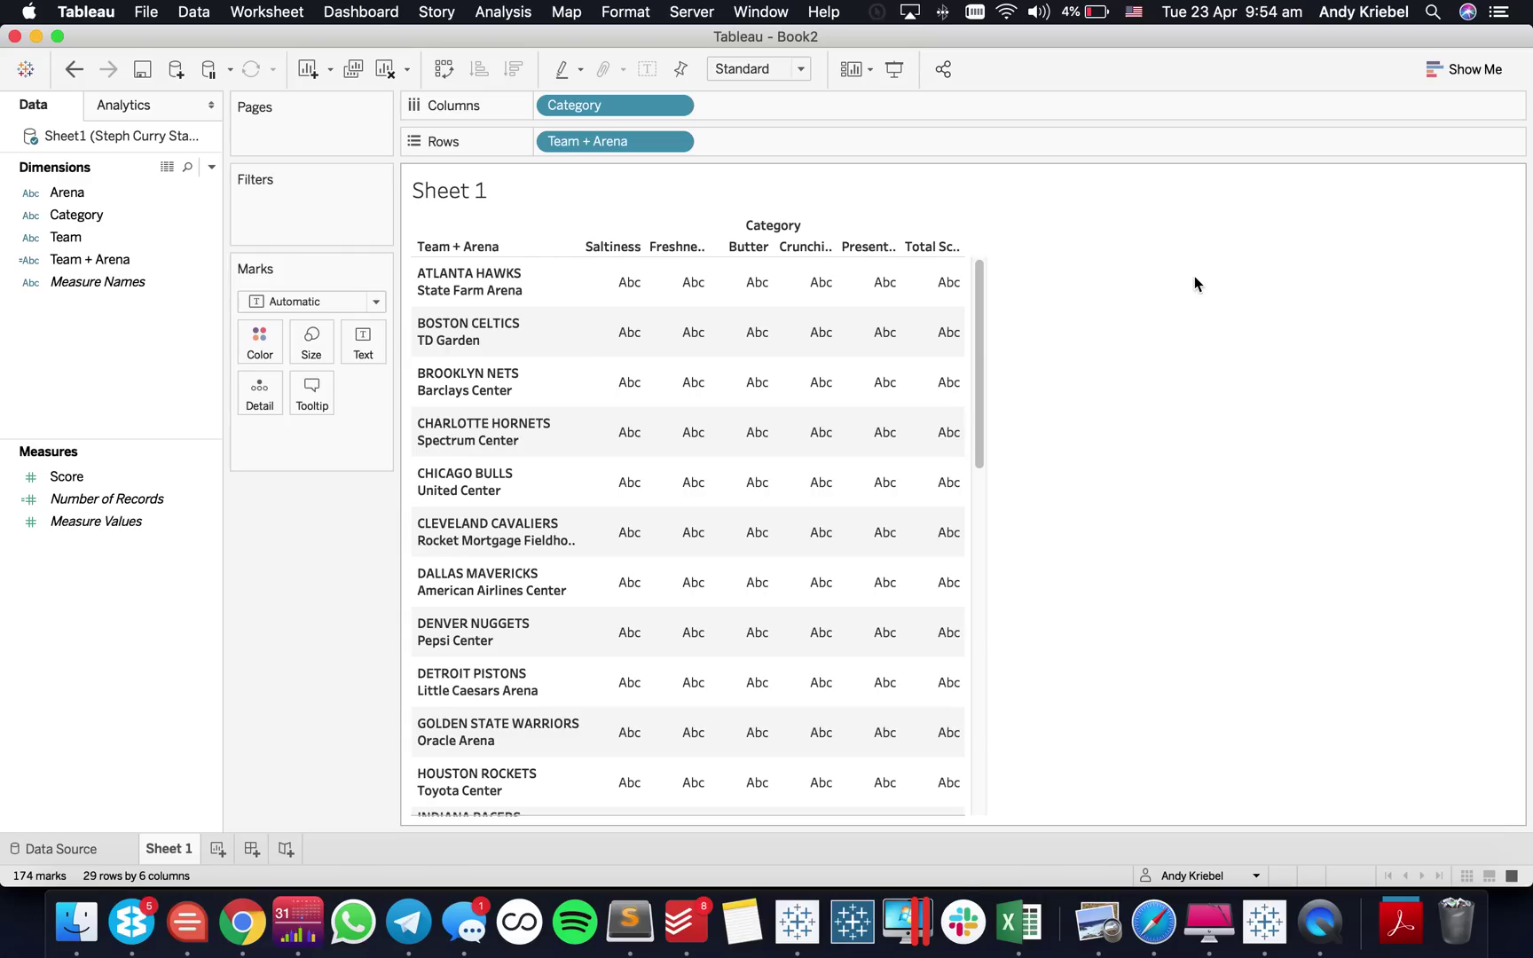
Step: Colour the cells by SUM(Score) and open the Score legend's Edit Colors dialog
left_click_drag(67, 476, 257, 341)
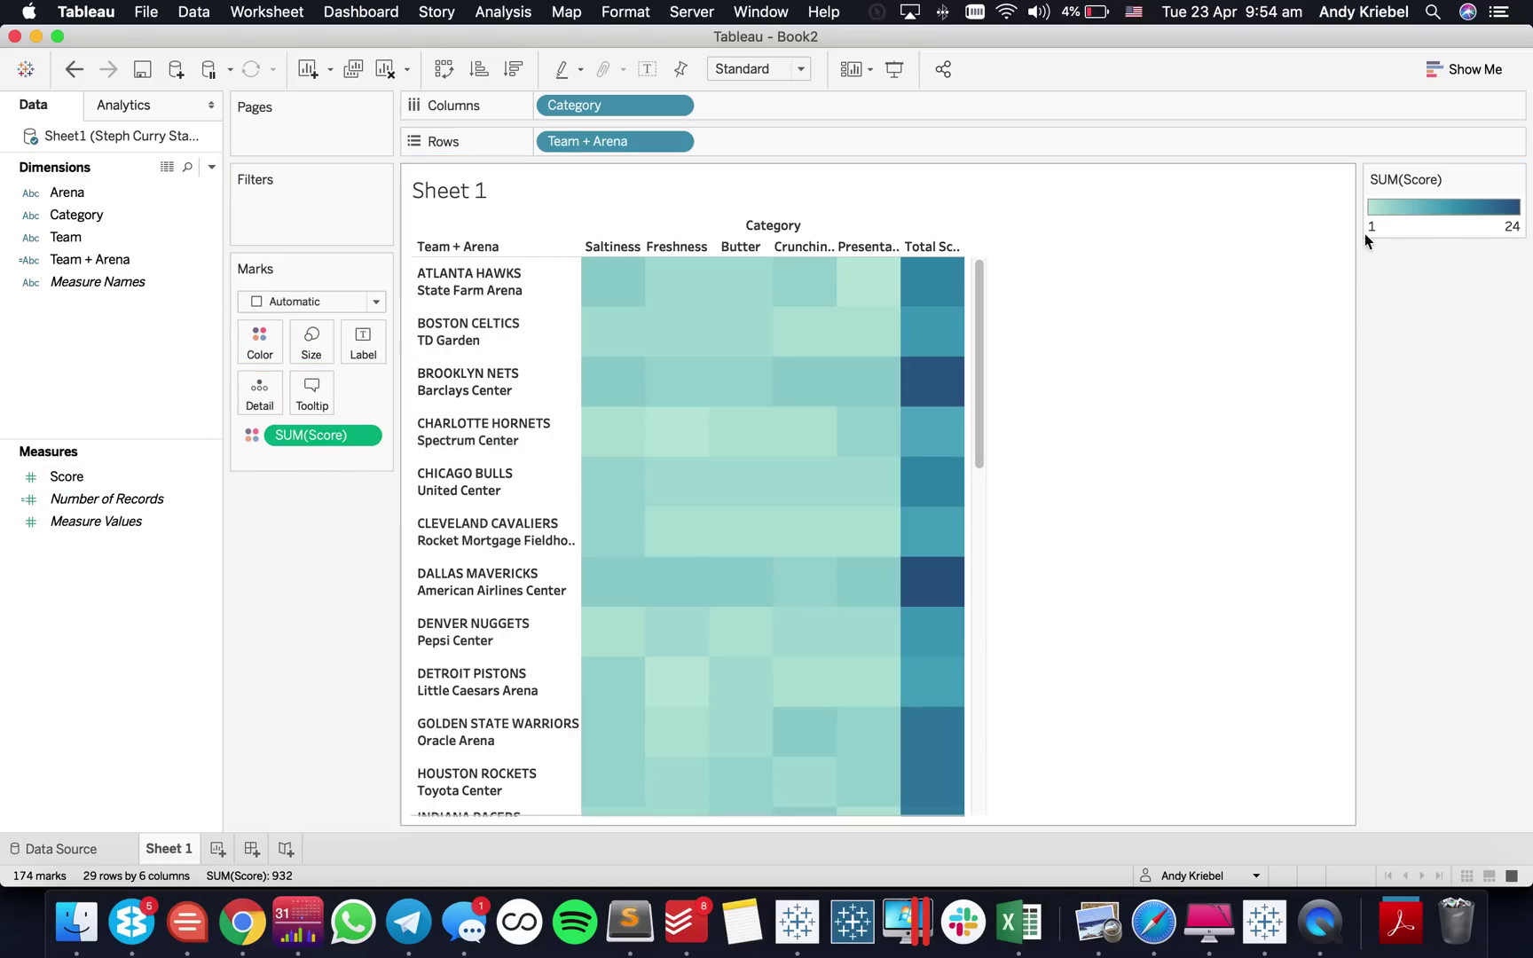
double_click(1443, 231)
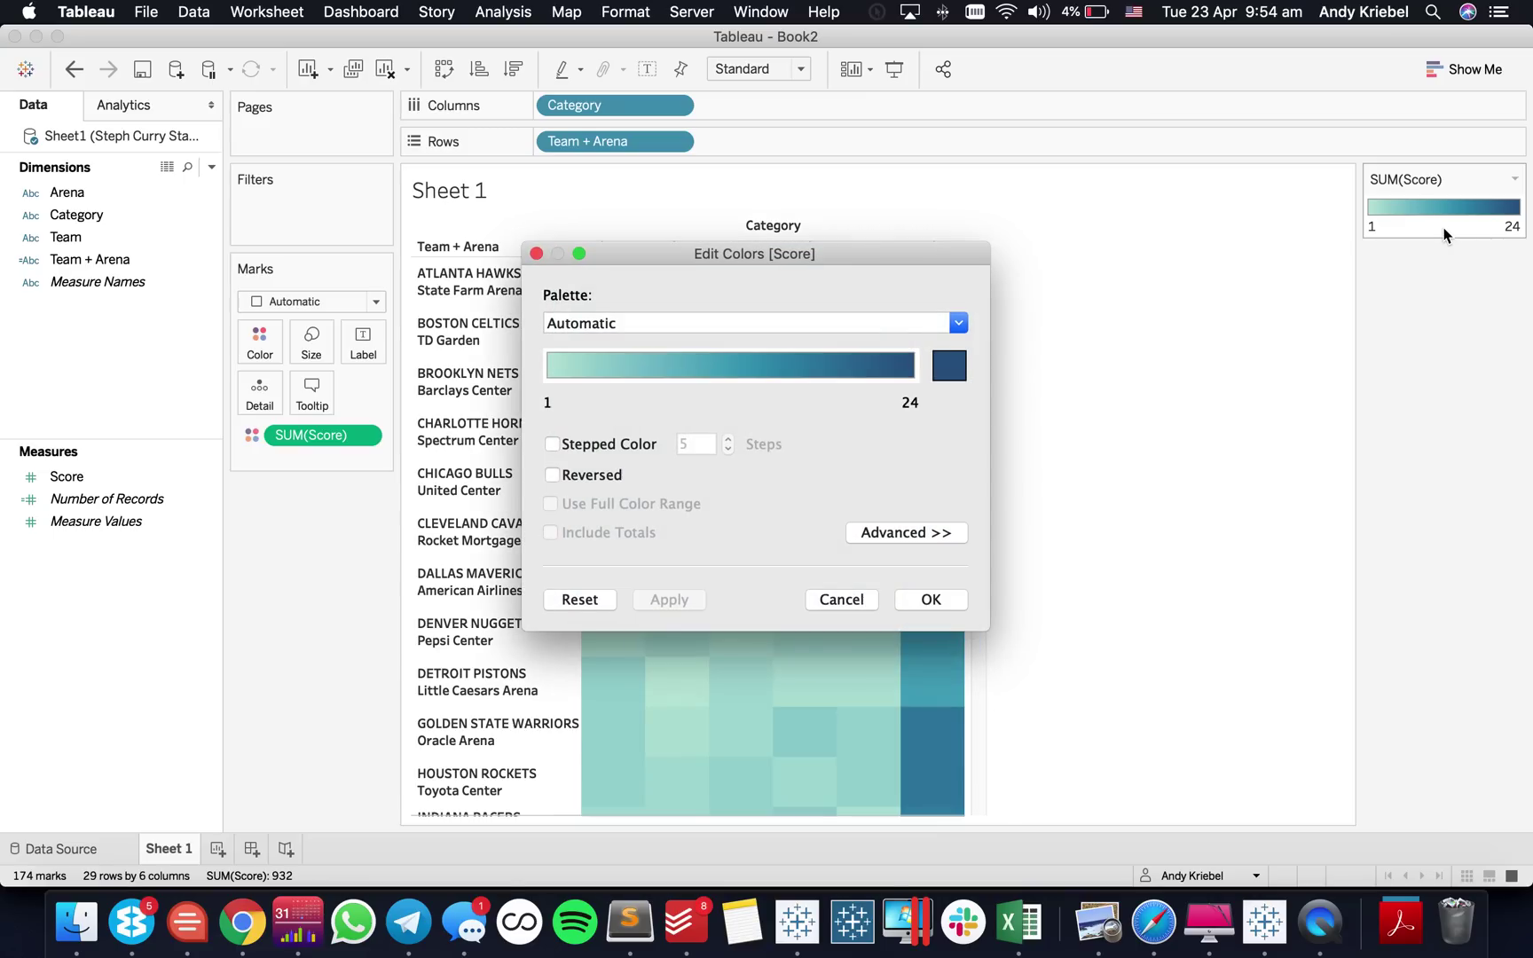
left_click(960, 388)
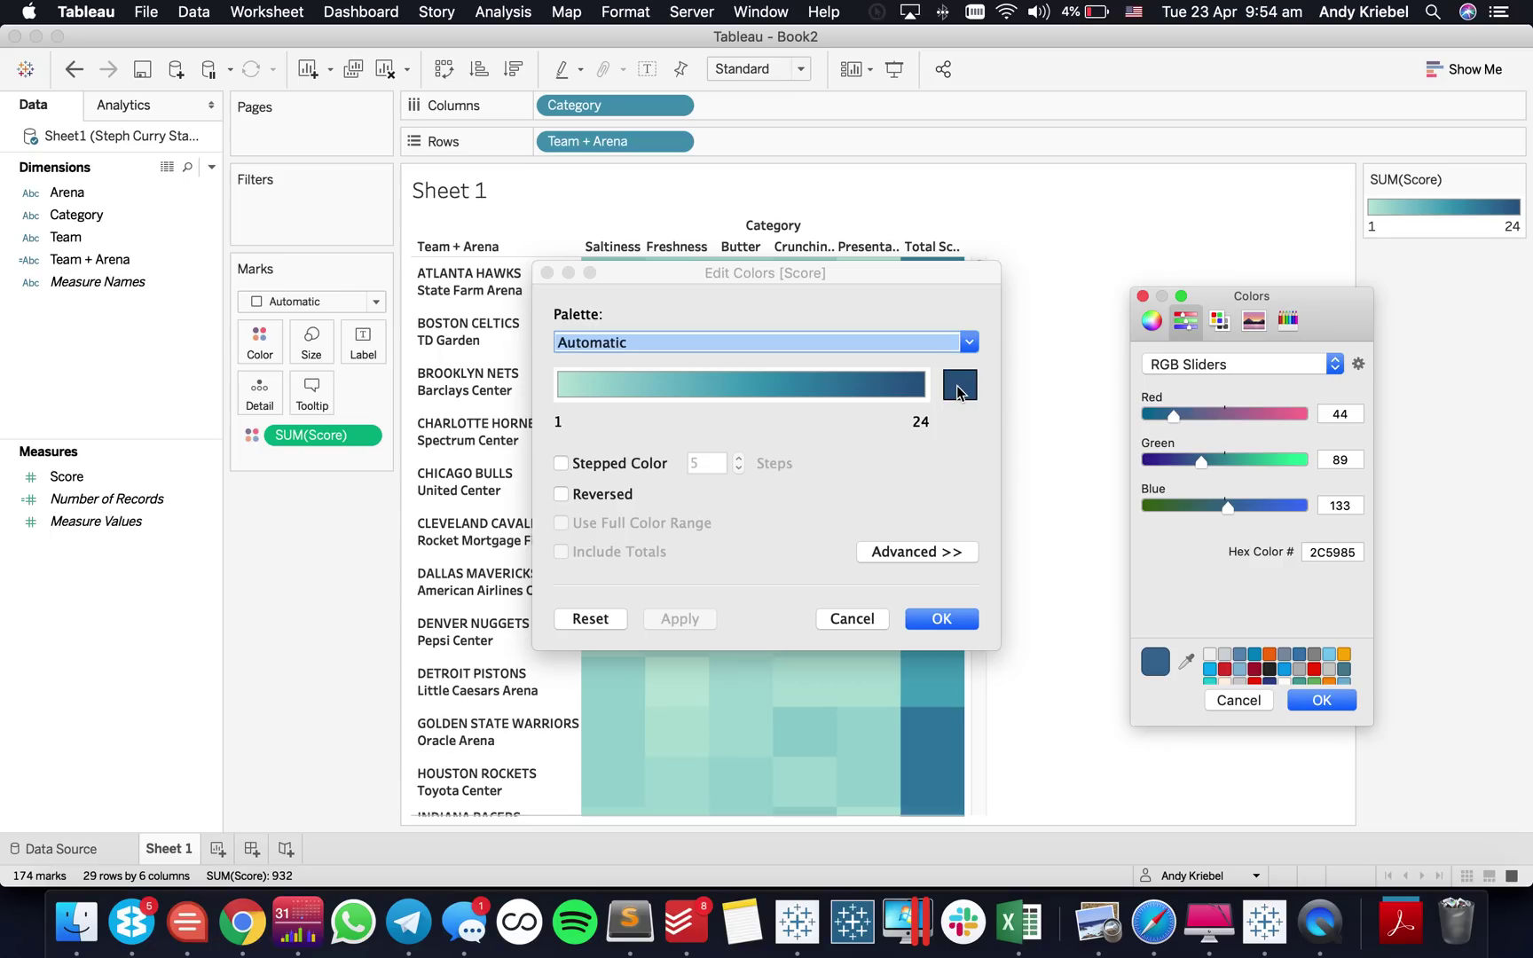
scroll(1270, 684, "down", 3)
left_click(1242, 701)
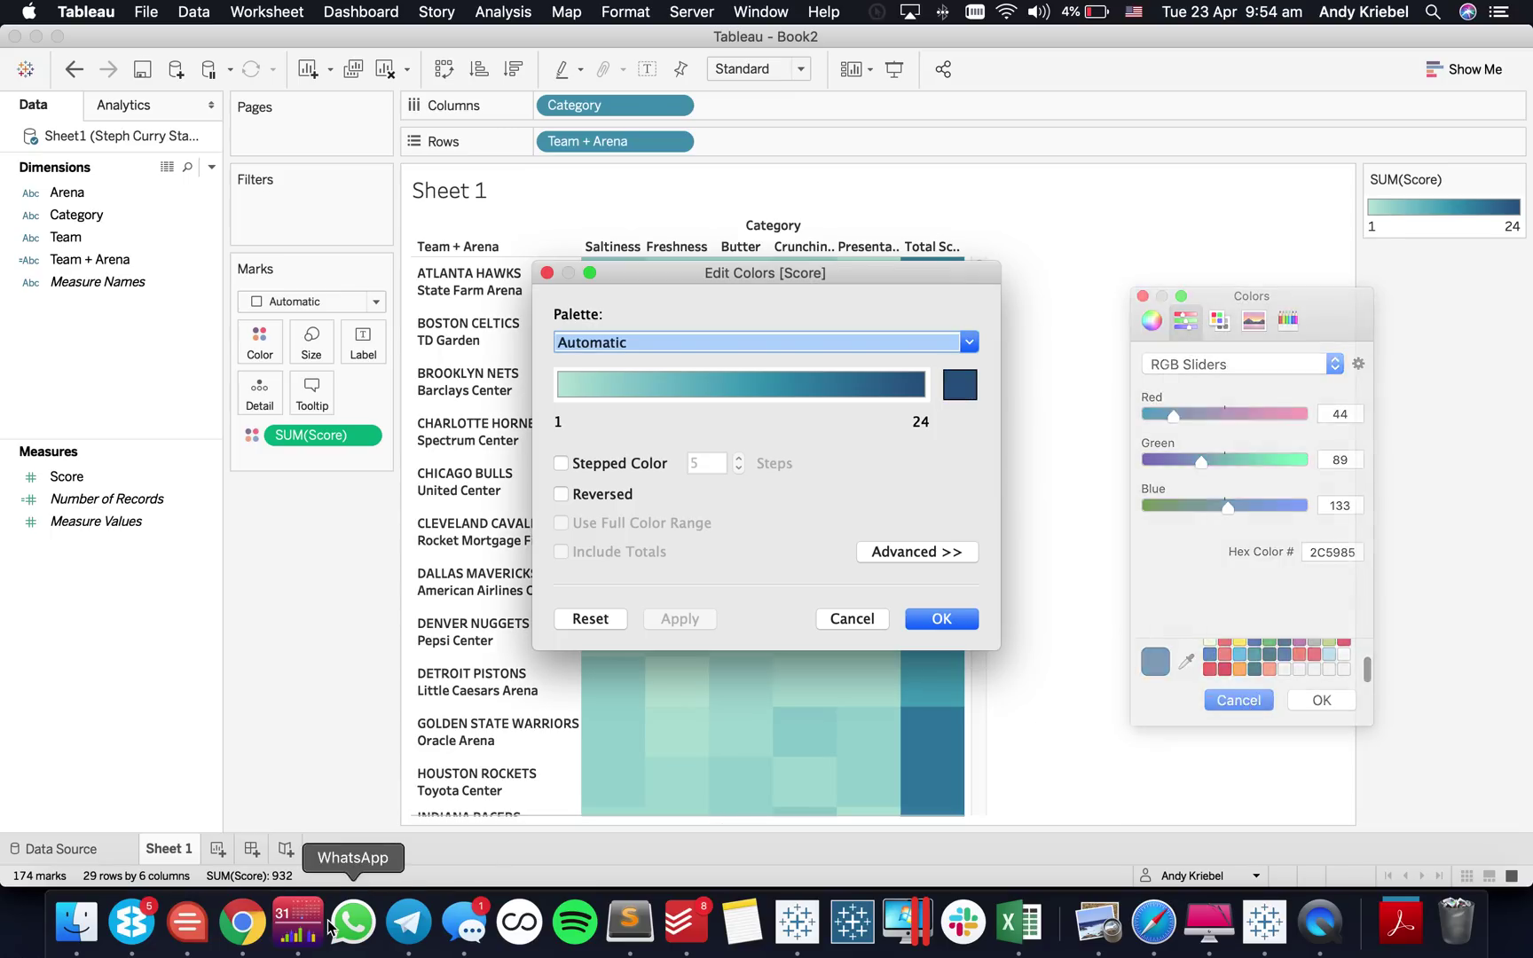
Step: In a new browser tab, open TeamColors from the Data Viz bookmarks and filter to NBA teams
left_click(243, 923)
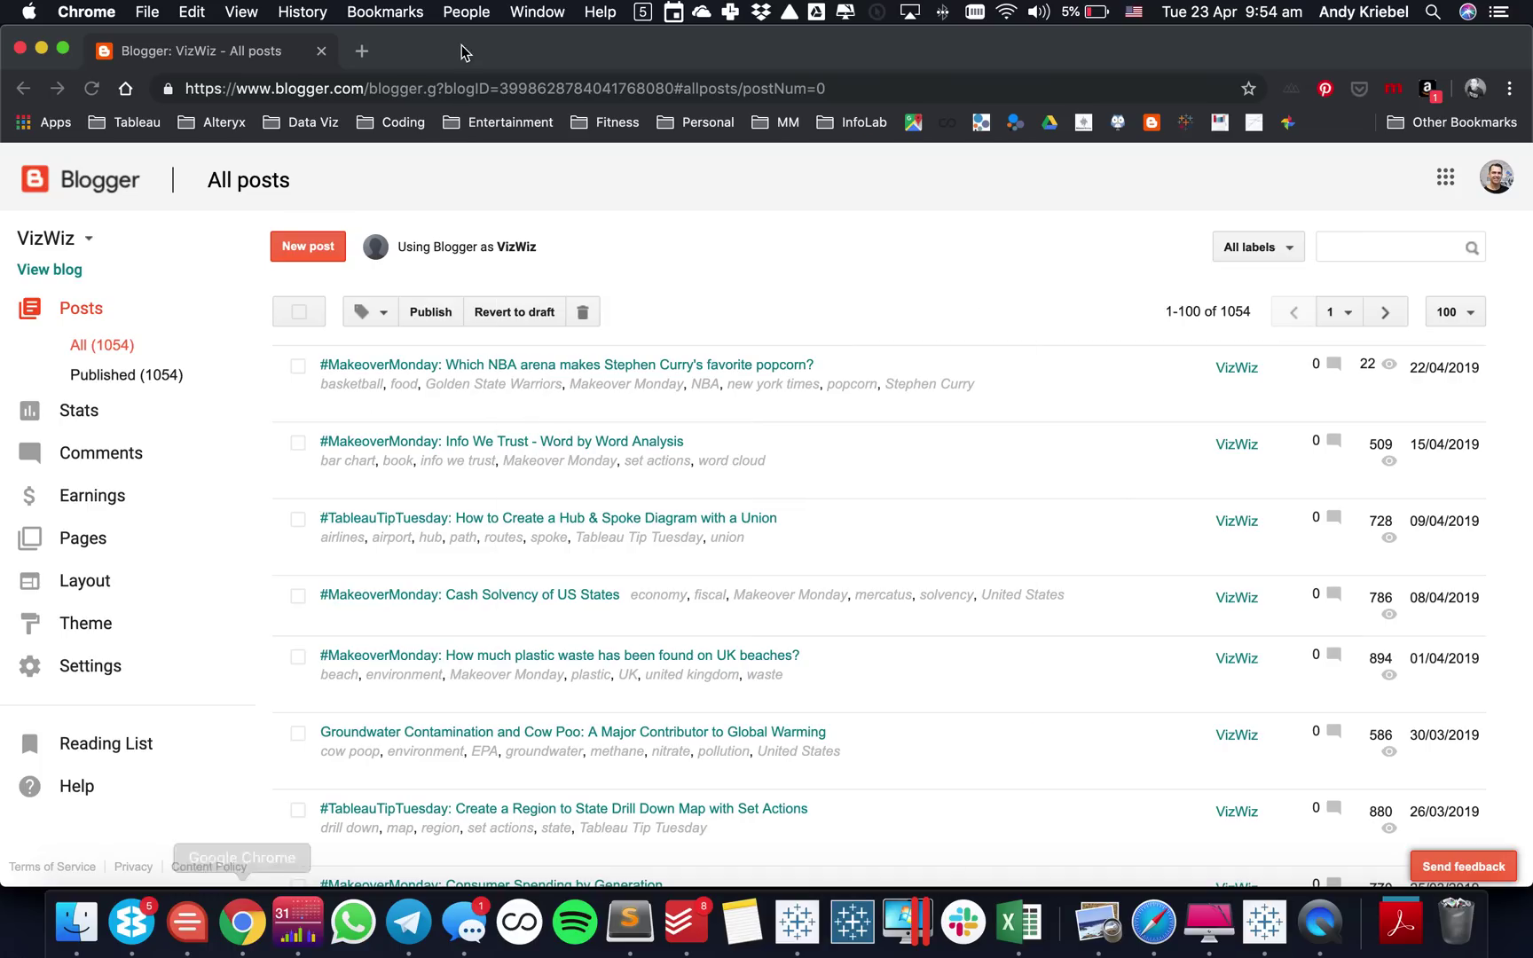
left_click(360, 52)
left_click(316, 127)
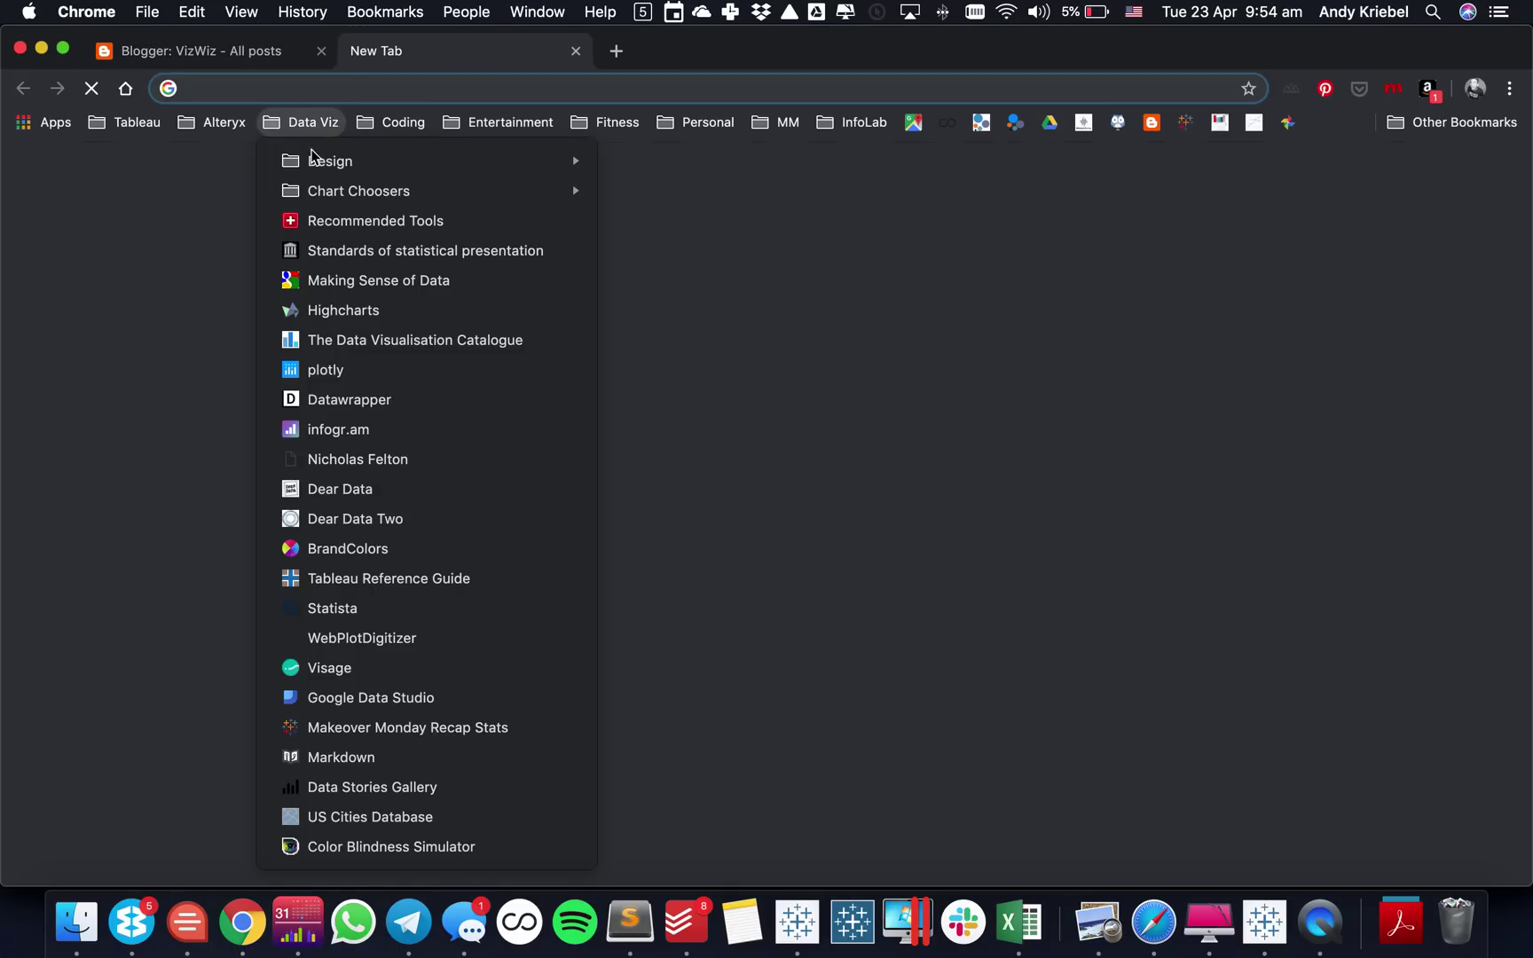
mouse_move(330, 168)
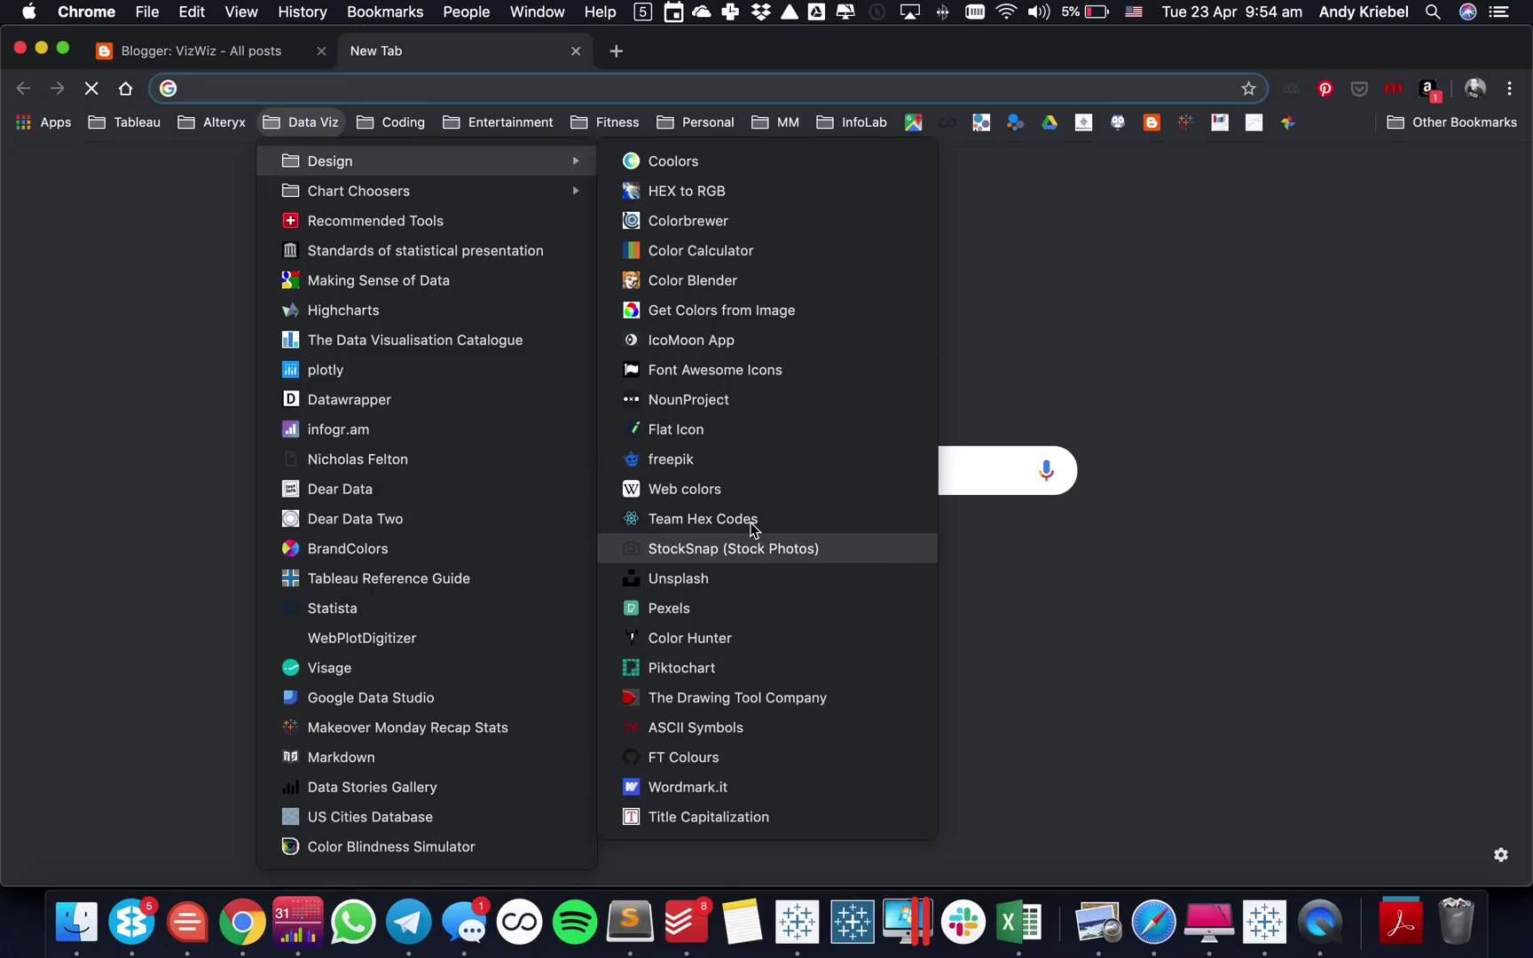
key("Escape")
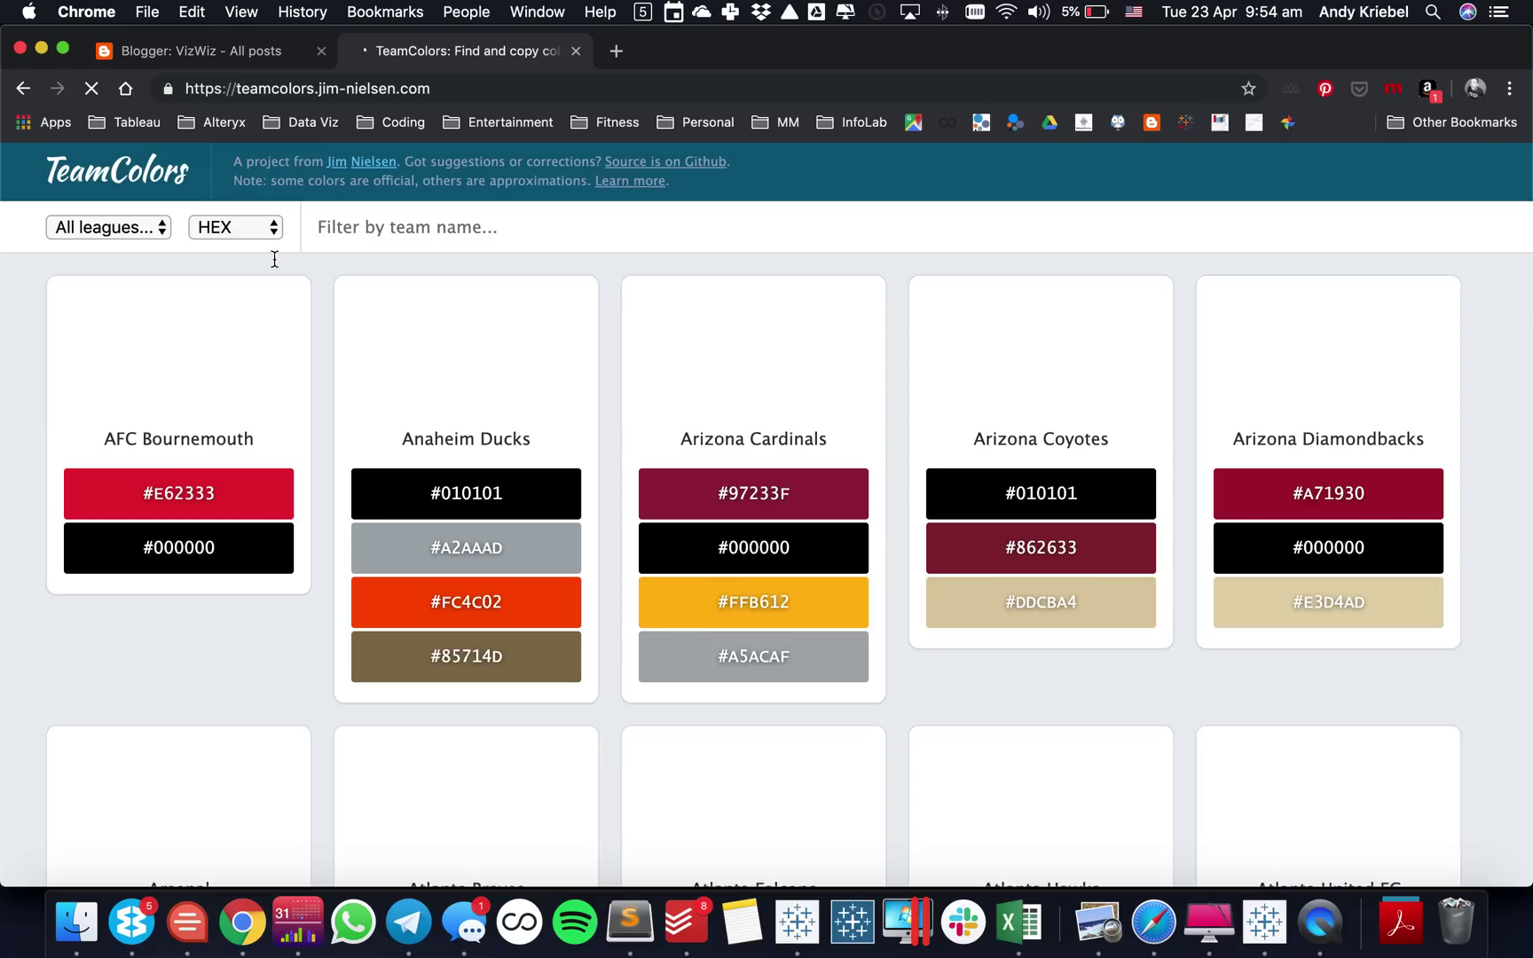
left_click(122, 228)
left_click(91, 328)
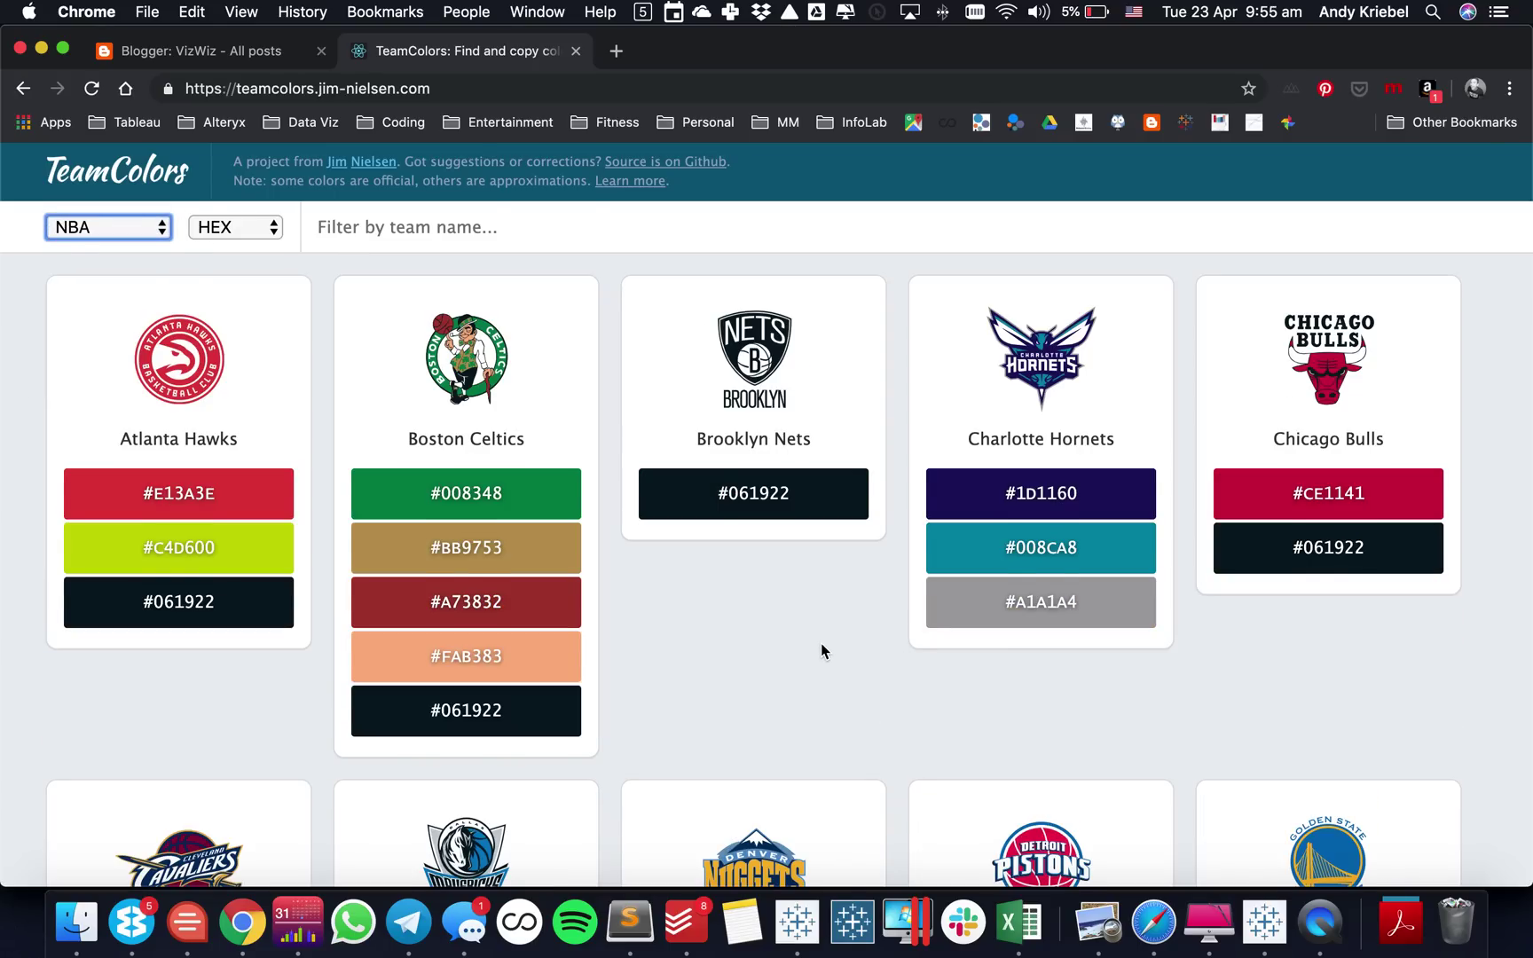
Step: Copy the Golden State Warriors blue hex code 006BB6 and return to Tableau
scroll(822, 648, "down", 3)
scroll(821, 651, "down", 2)
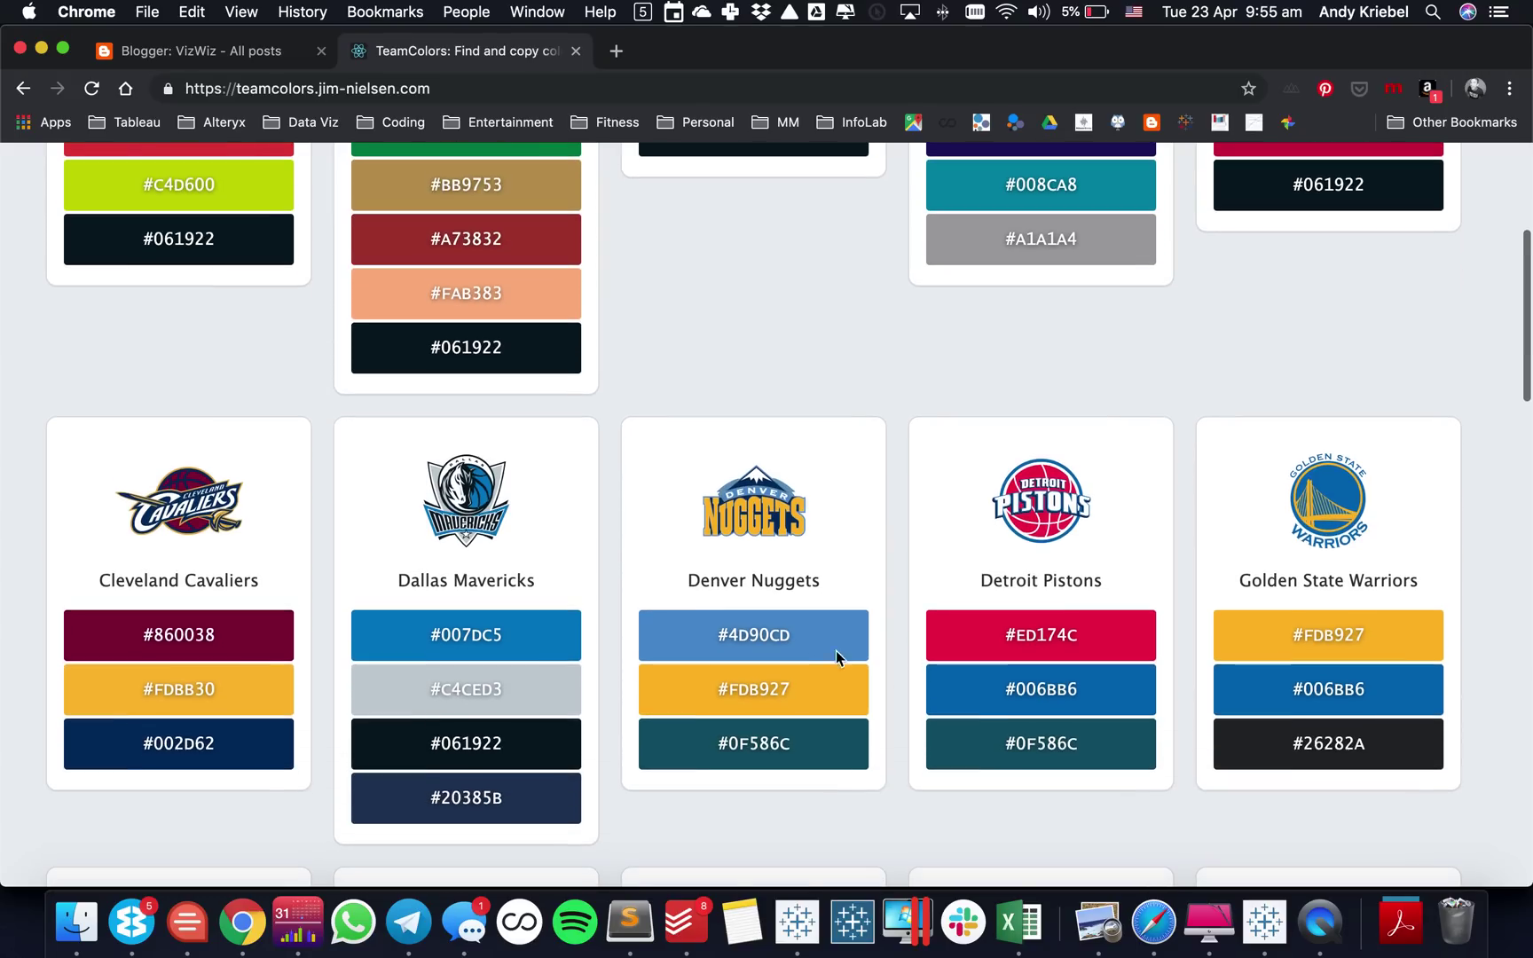
double_click(1347, 700)
key("super+c")
key("super+Tab")
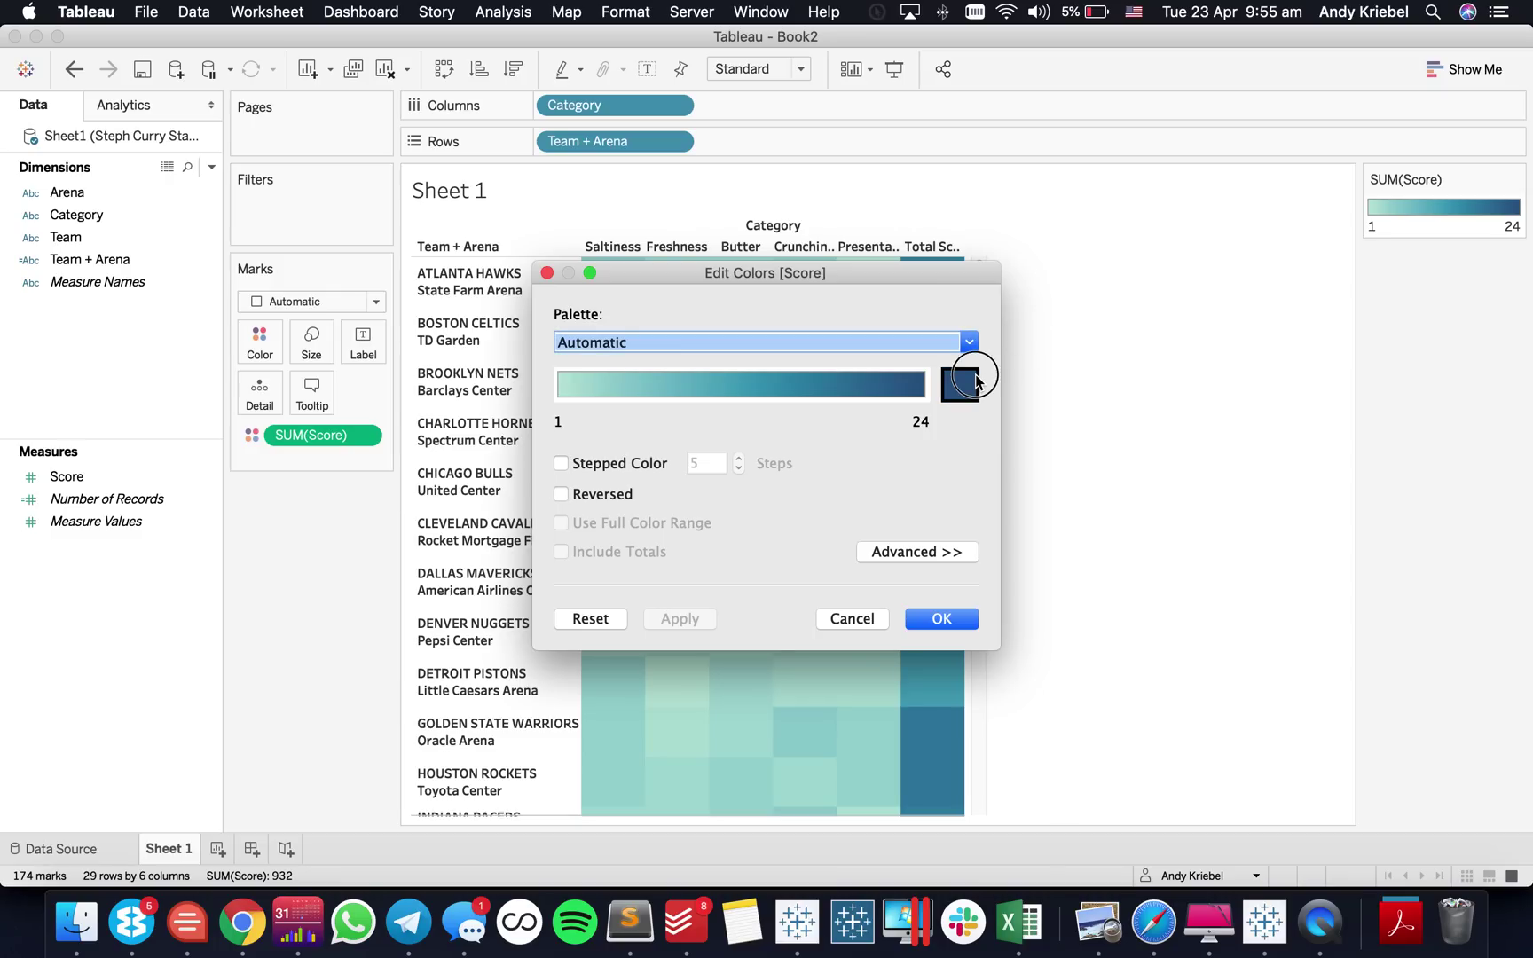
Step: Set the Score gradient's dark end to 006BB6, apply it, and exclude the Total Score column
left_click(976, 380)
double_click(1342, 552)
key("super+v")
key("Return")
left_click(1322, 701)
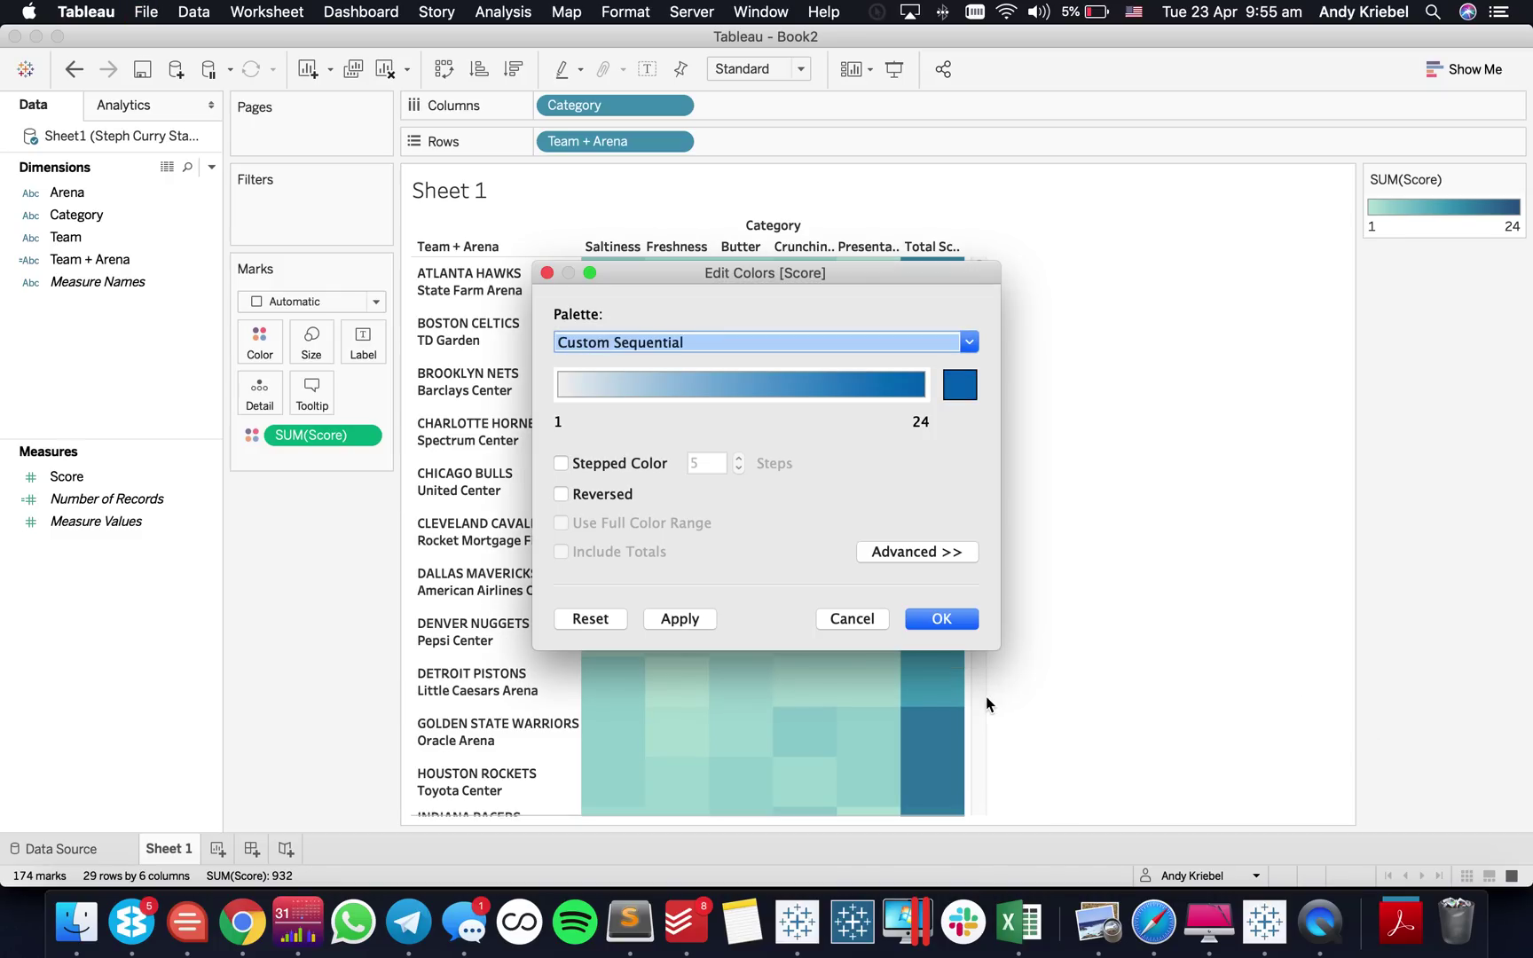
left_click(941, 620)
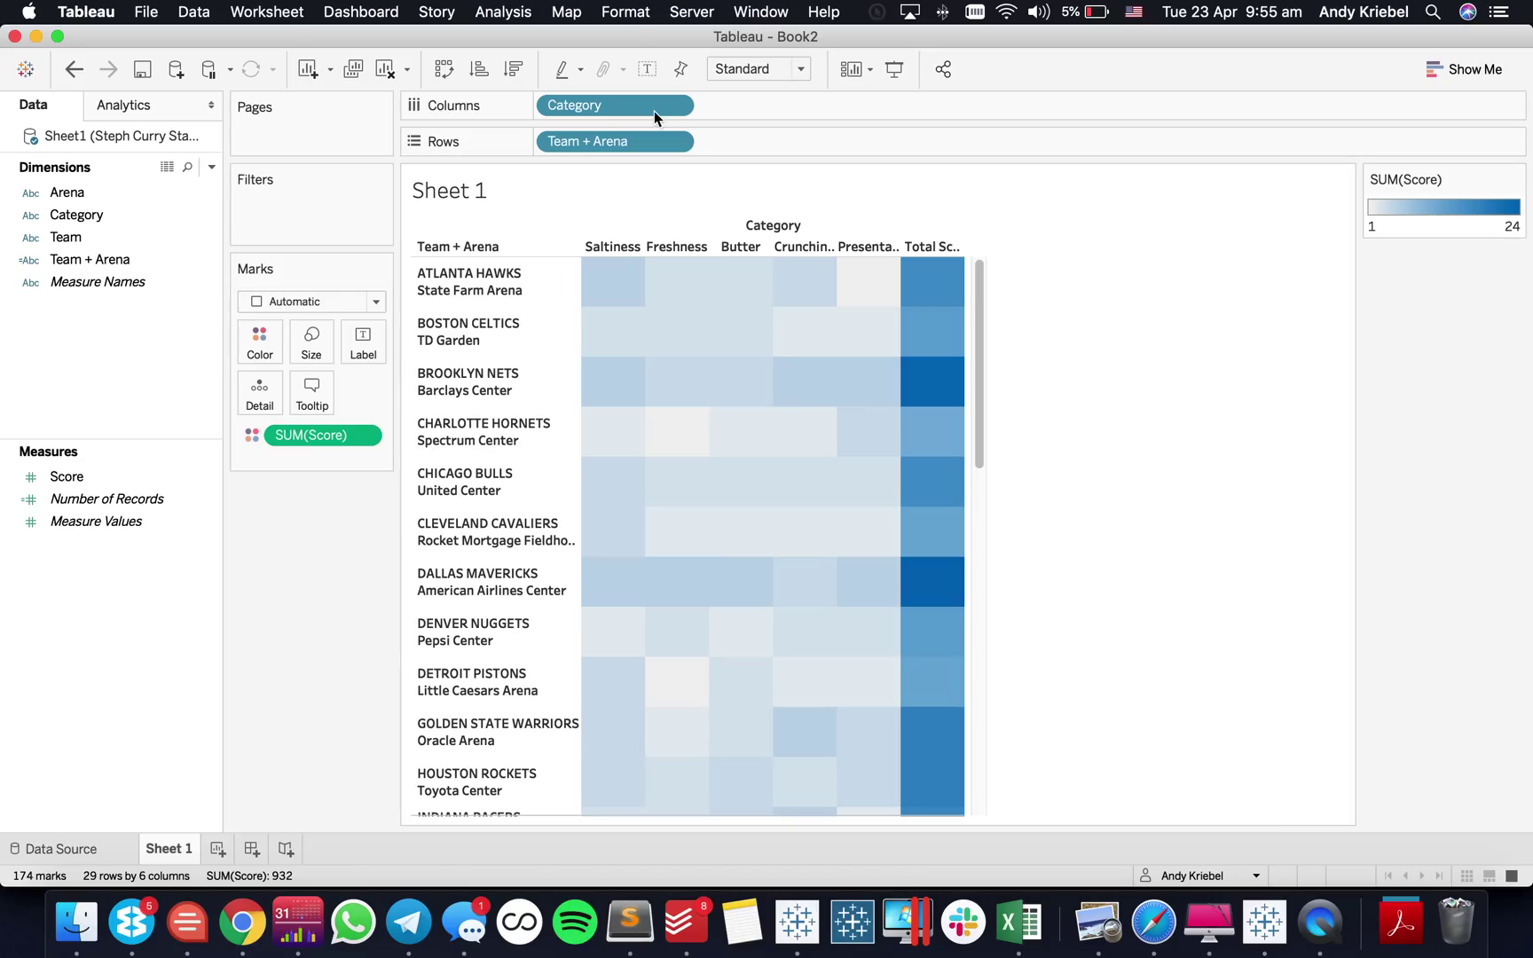
right_click(923, 247)
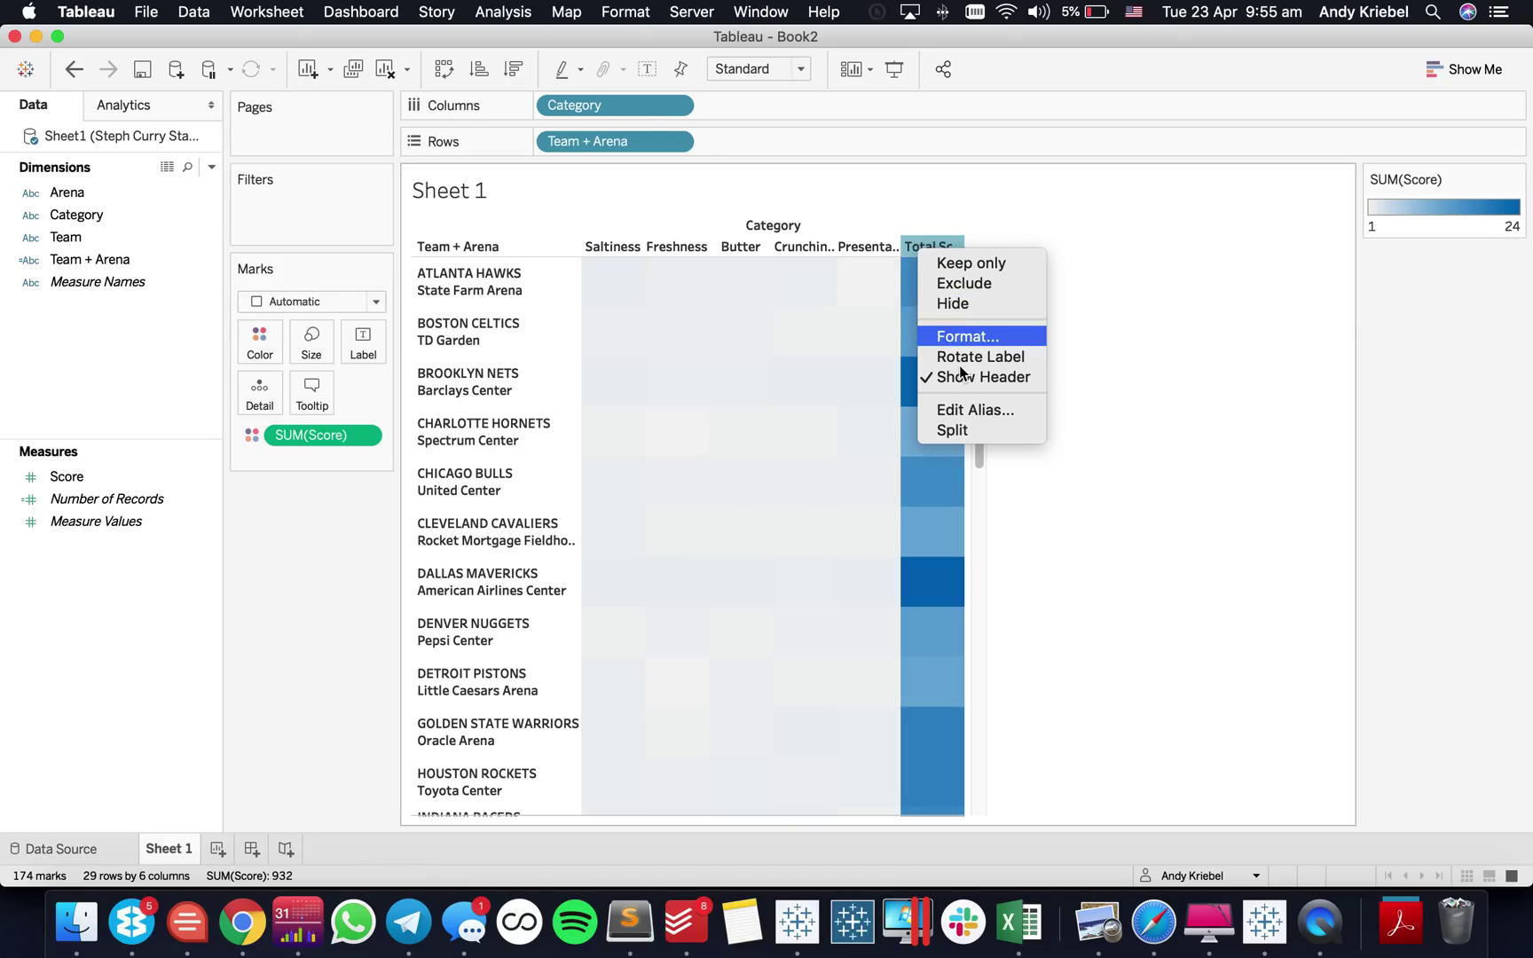
left_click(967, 283)
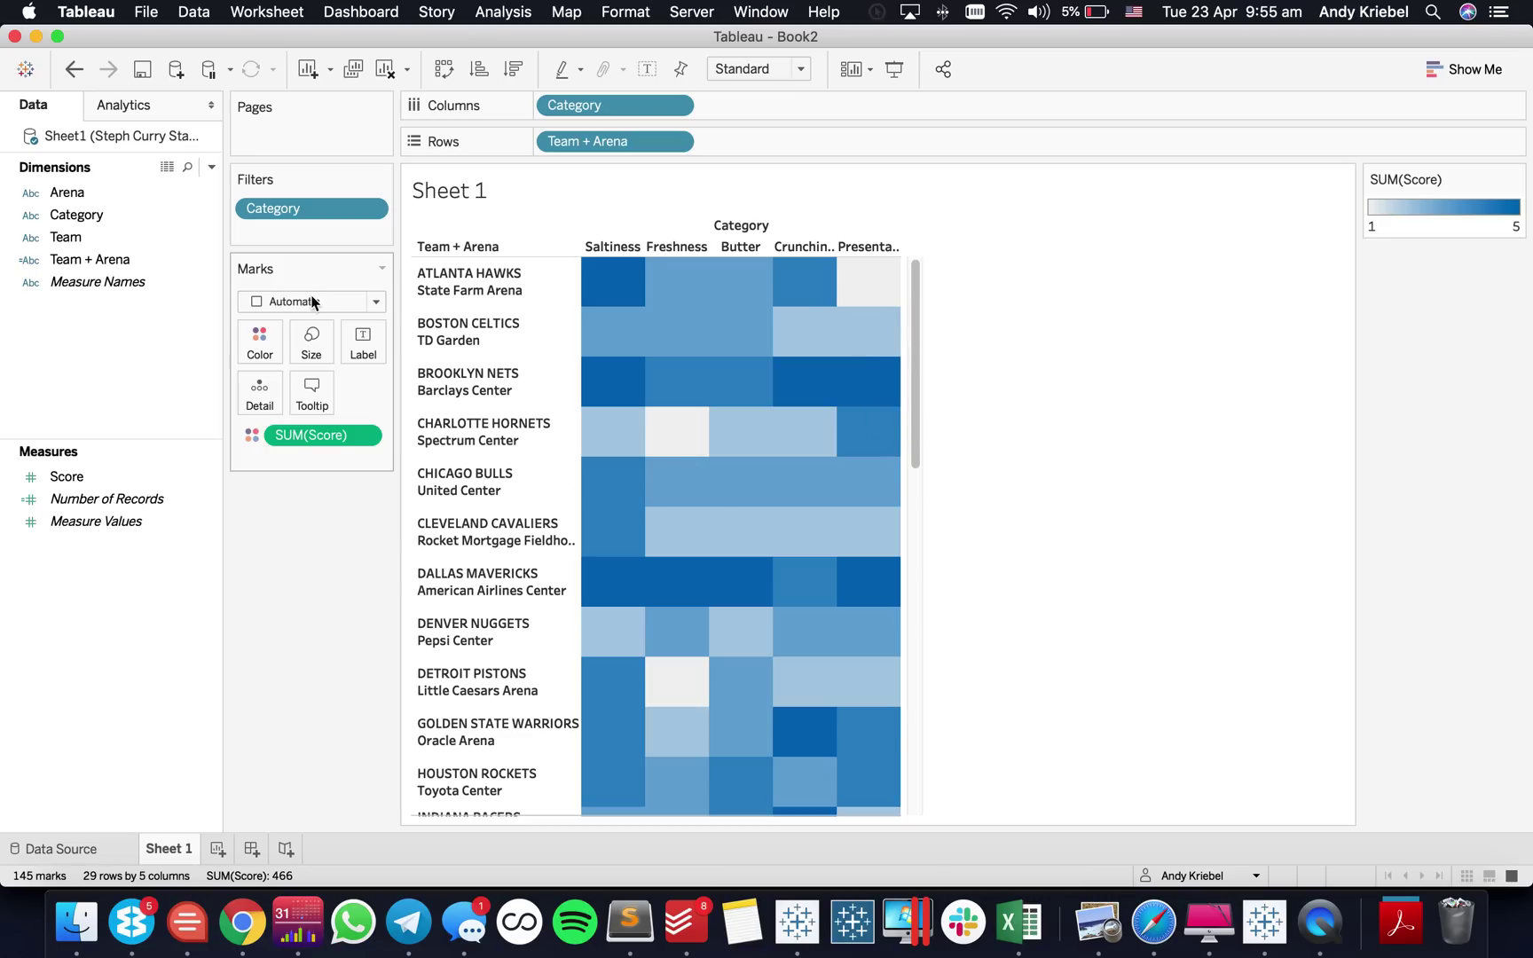
Step: Give the heatmap marks white borders in the Color settings
left_click(260, 342)
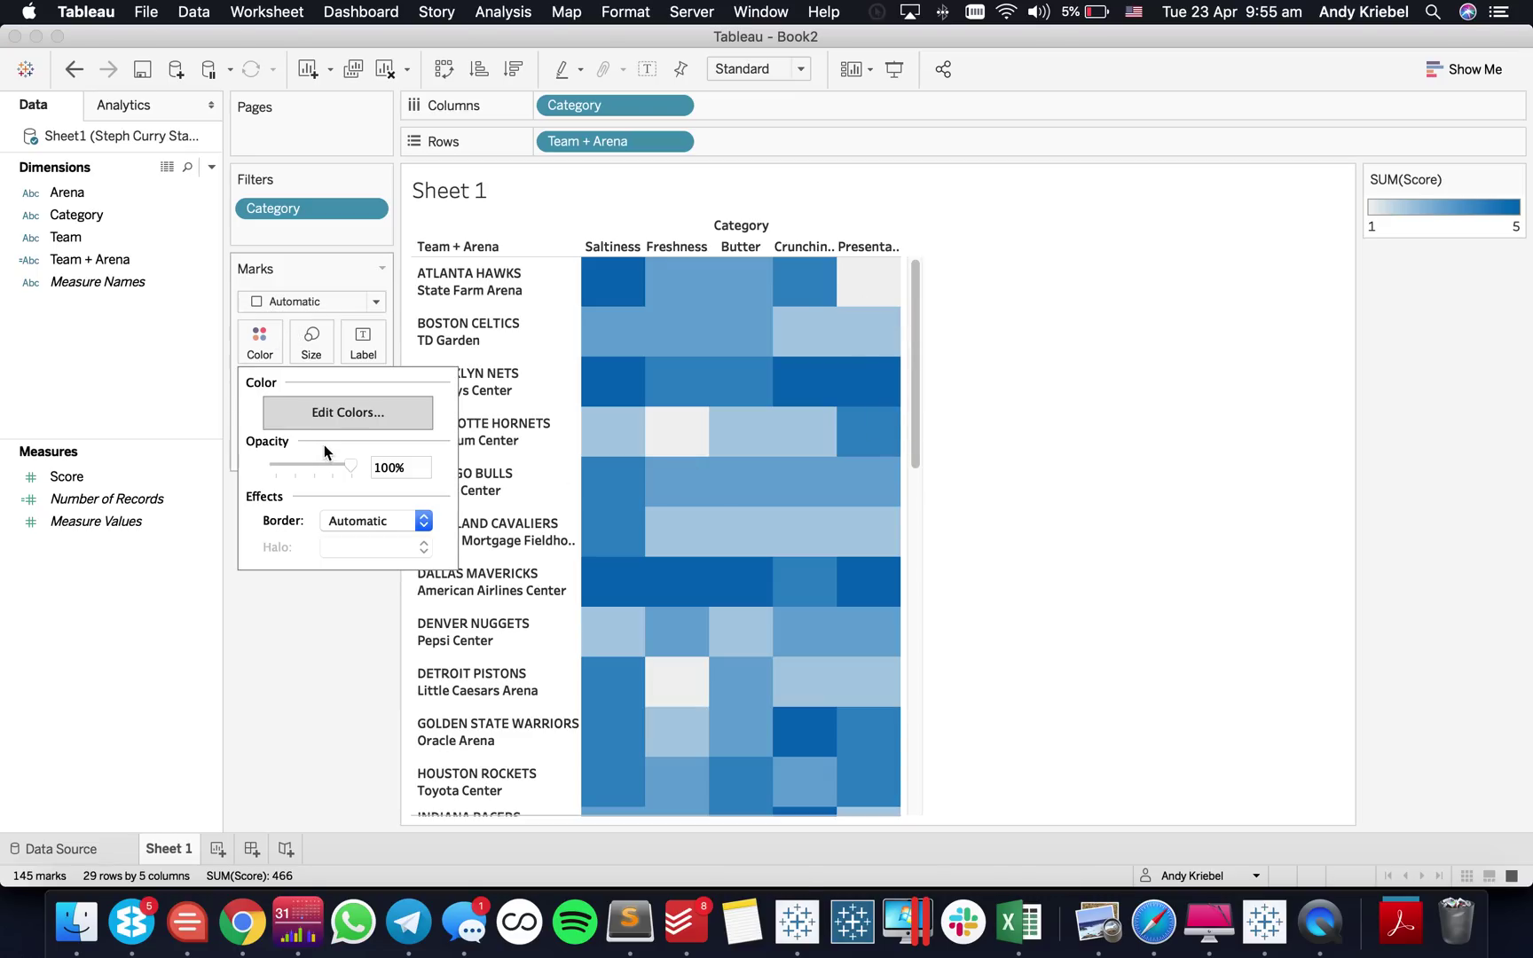
left_click(350, 522)
left_click(356, 640)
left_click(75, 69)
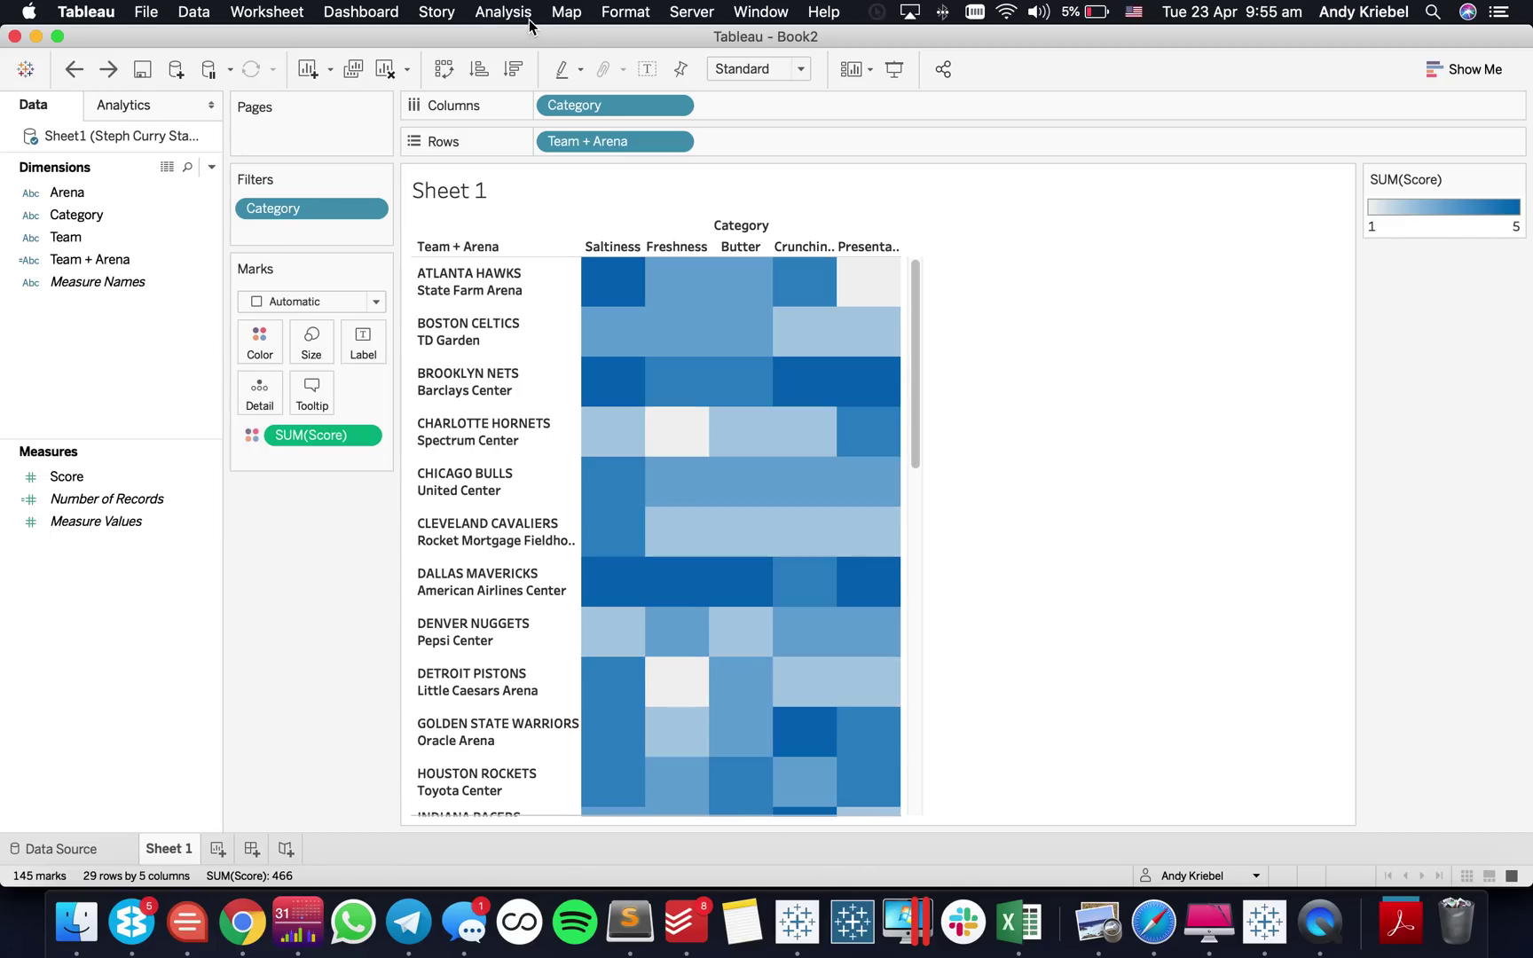
Step: Set the Default Cell border to a light solid line in Format Borders
left_click(502, 12)
mouse_move(620, 15)
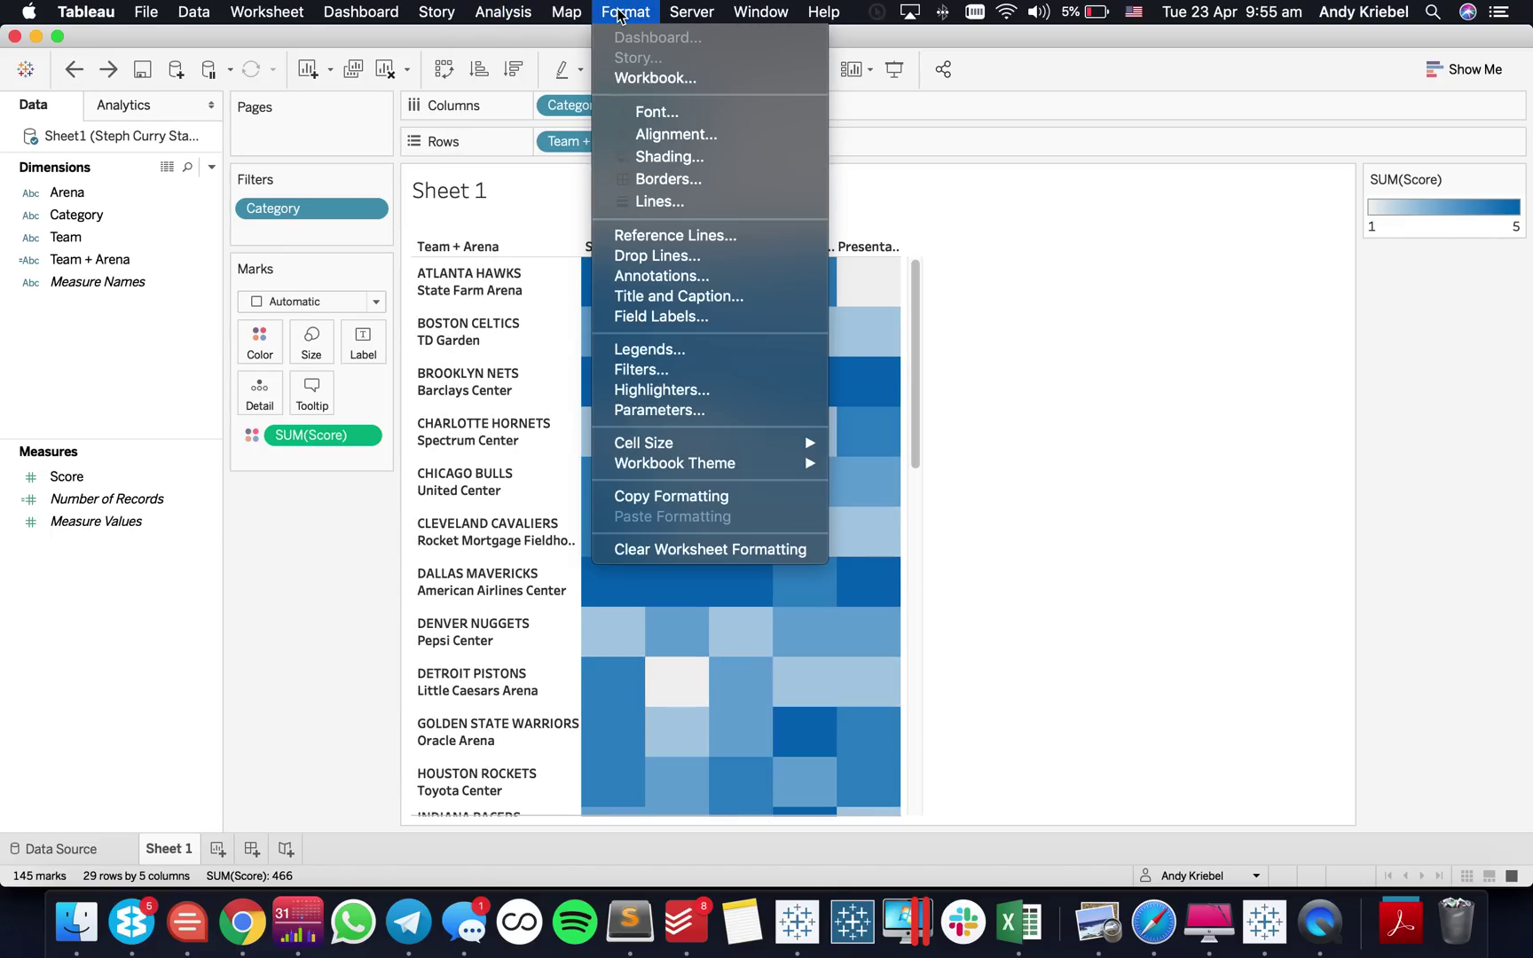
left_click(663, 178)
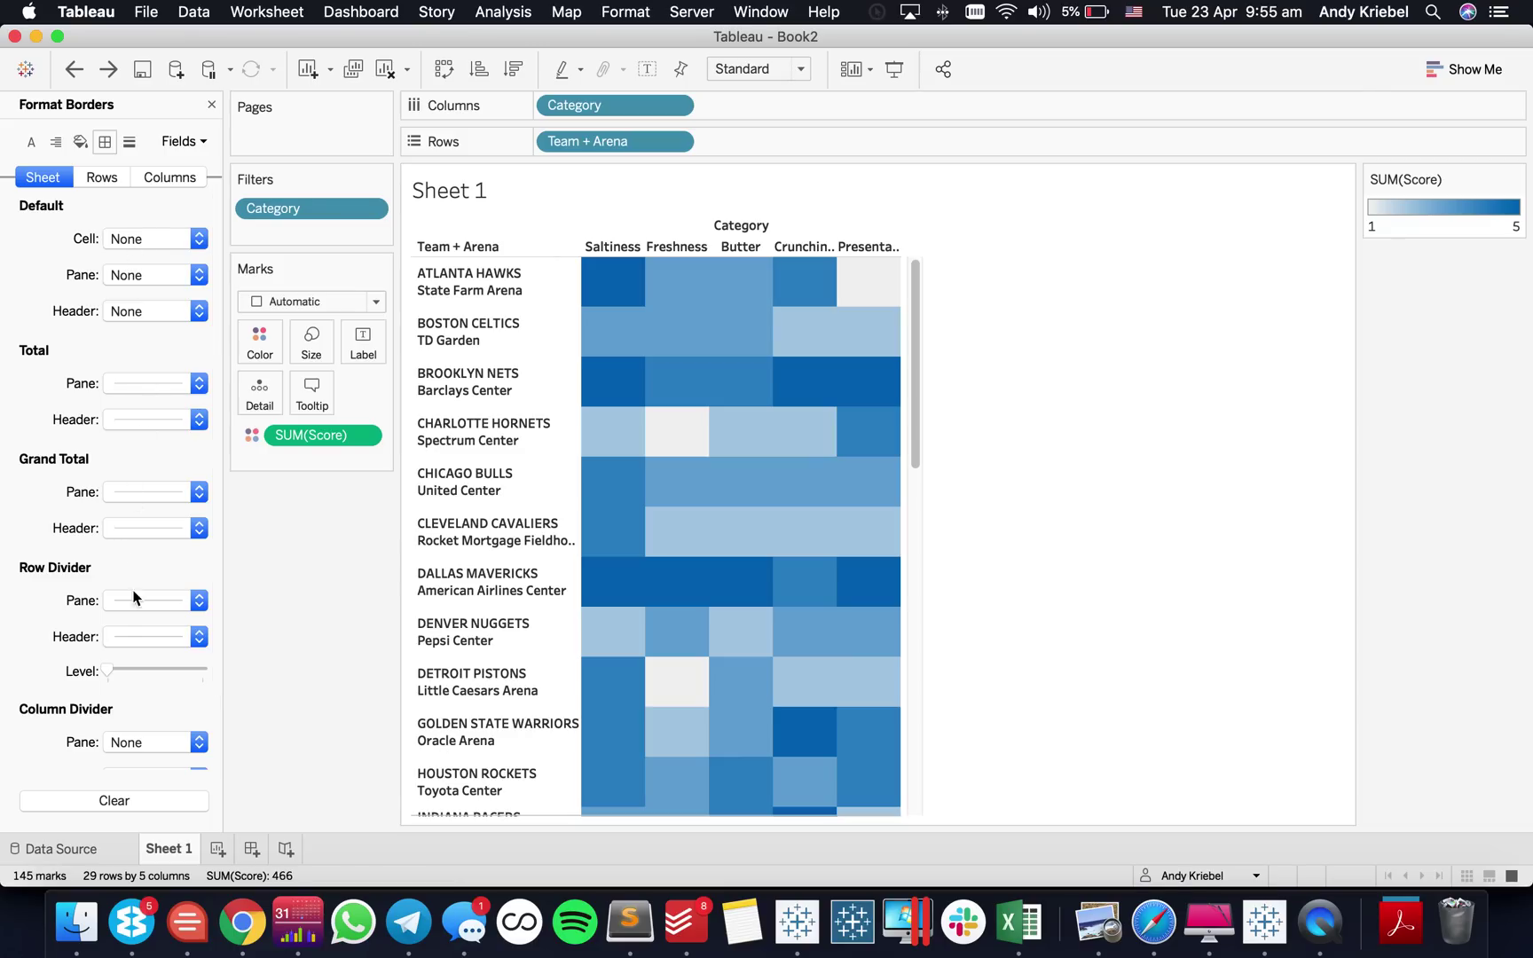
left_click(138, 603)
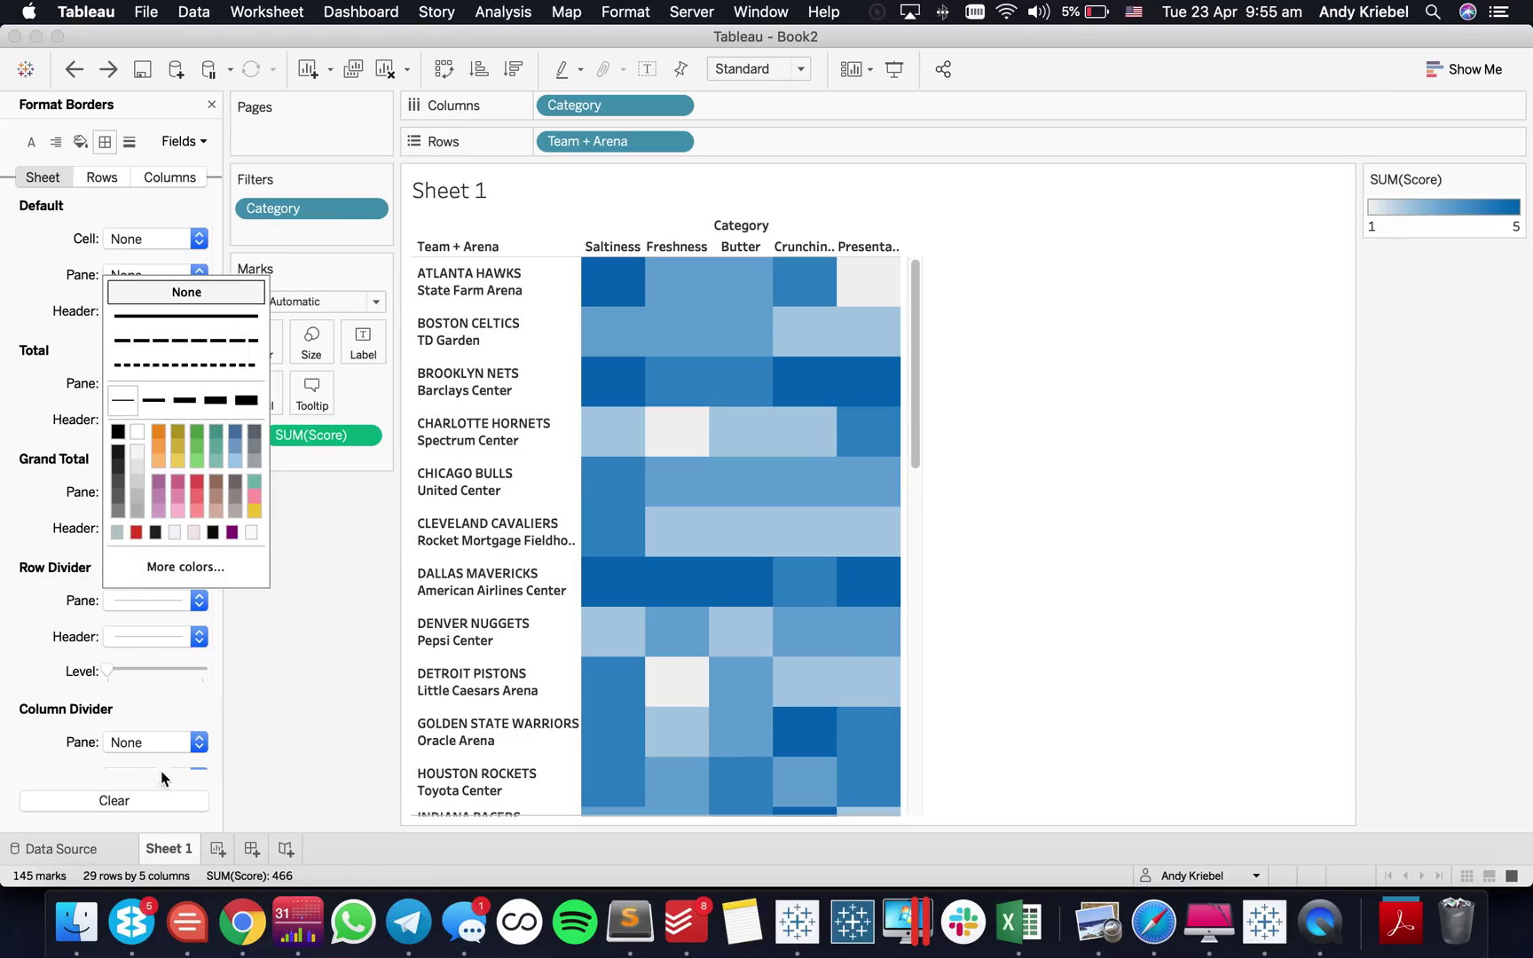
left_click(127, 240)
left_click(137, 428)
left_click(1254, 422)
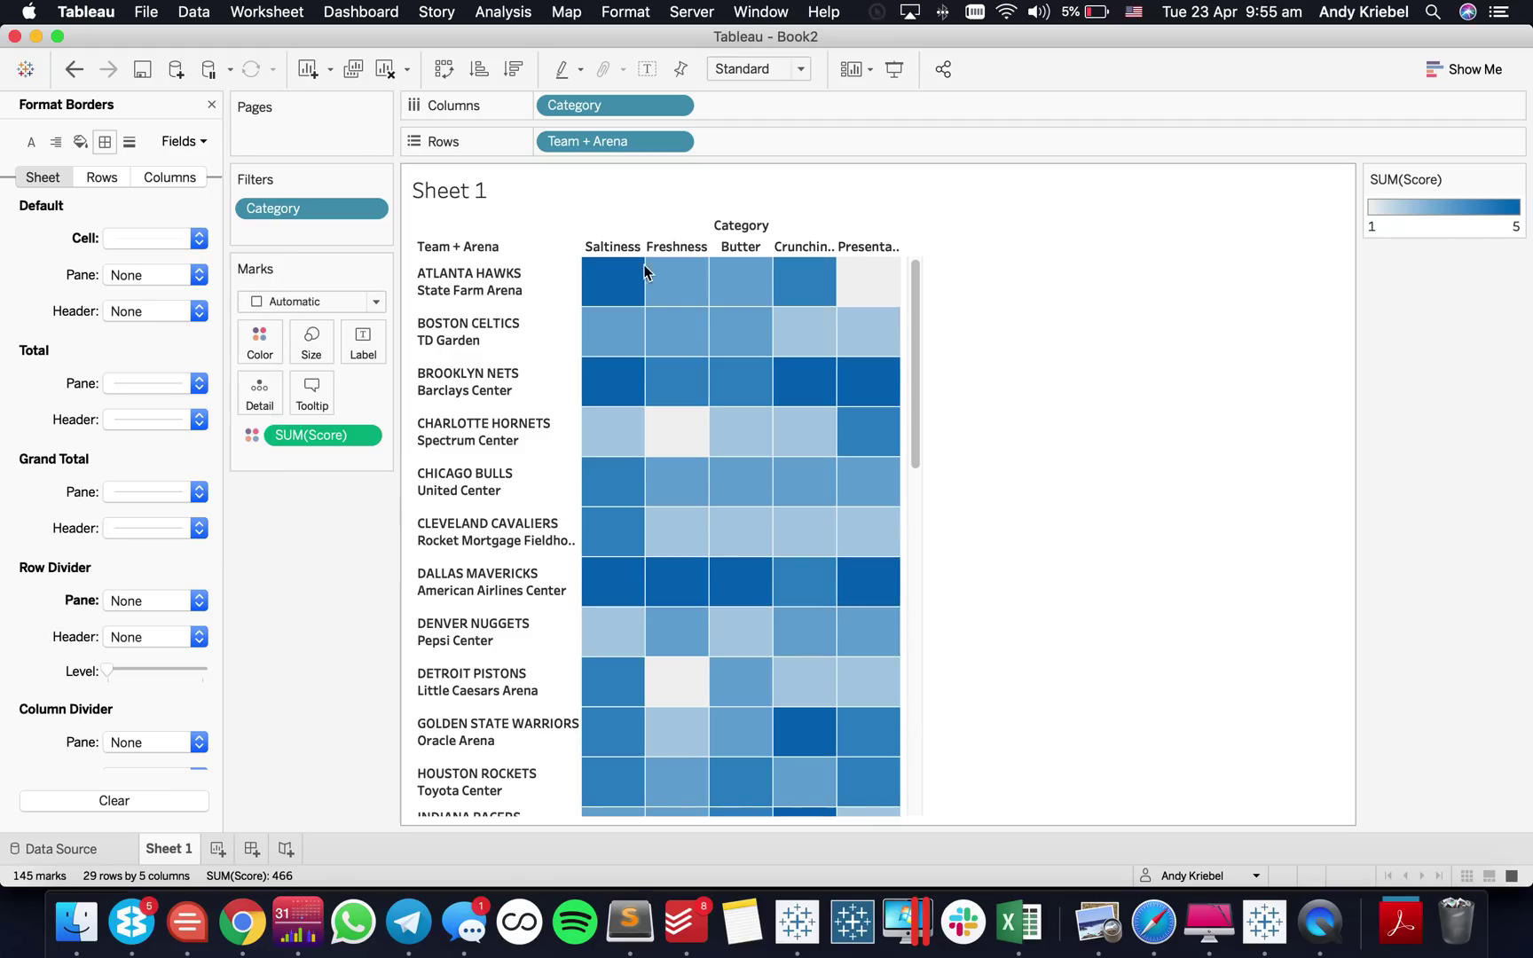
Step: Hide the Category field label above the columns
left_click(211, 104)
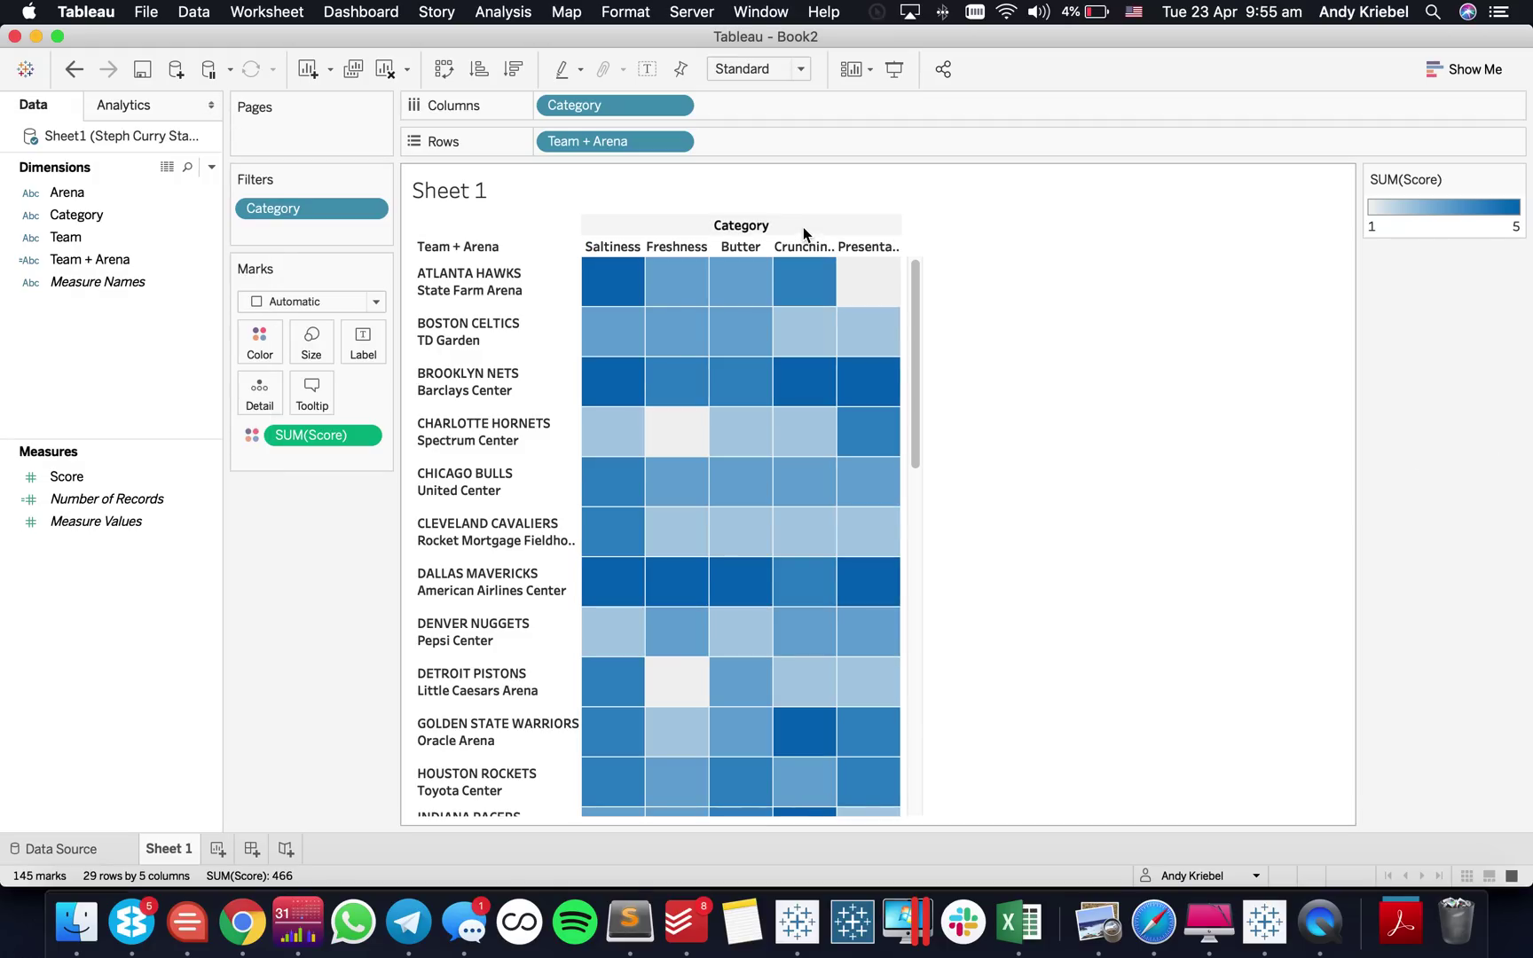
right_click(806, 229)
left_click(1171, 350)
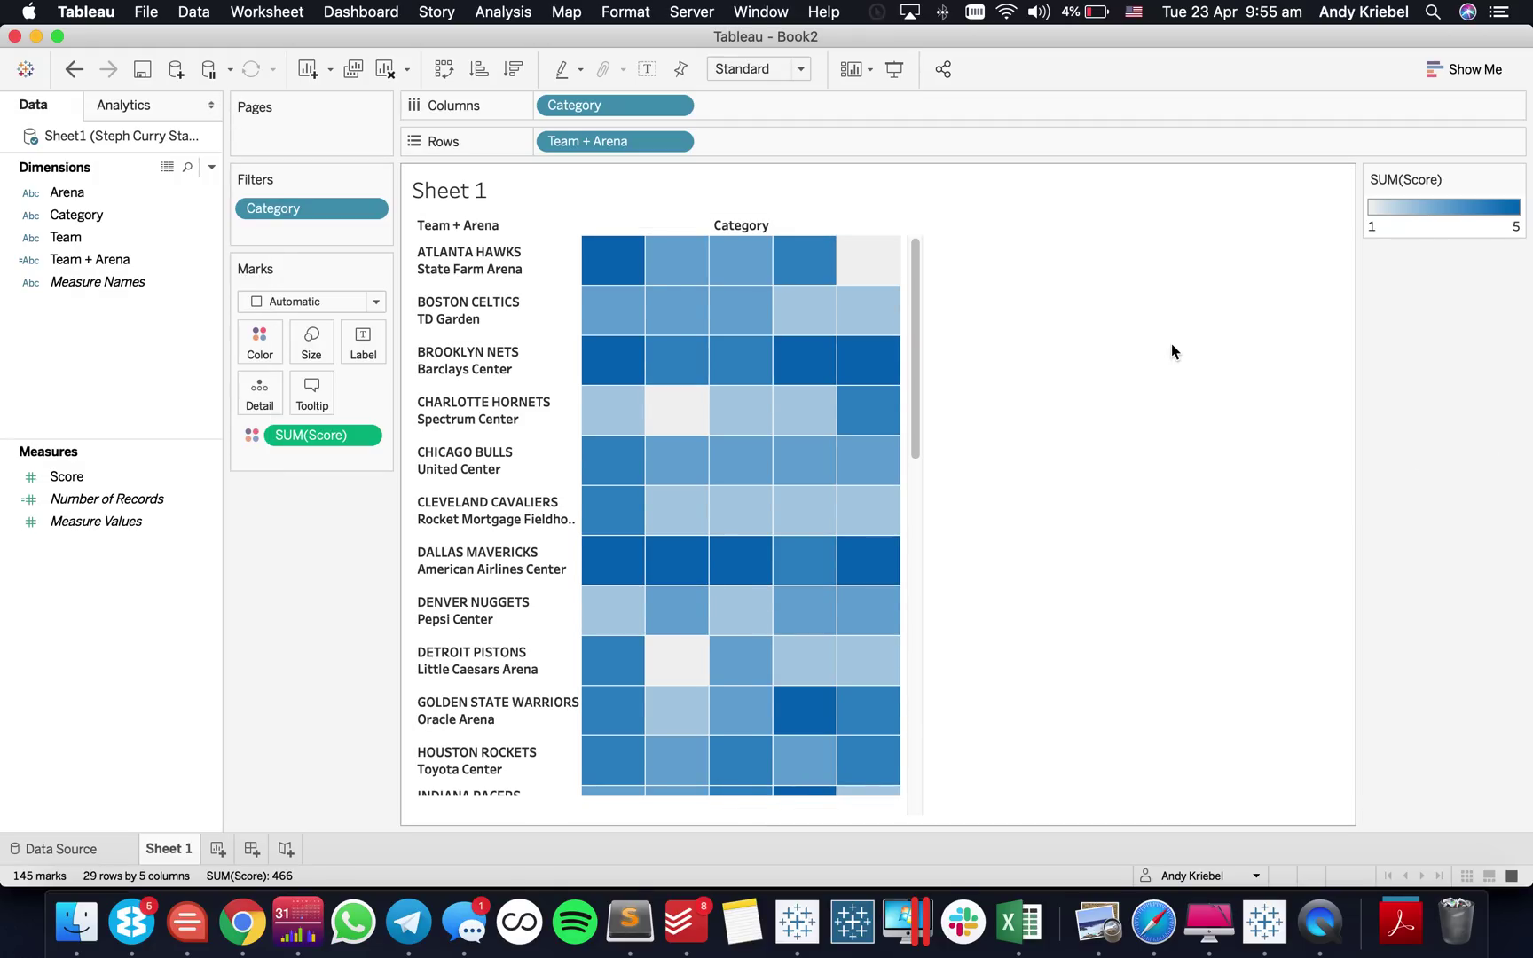
Step: Format the team and arena row headers in Tableau Book size 8, right-aligned
right_click(480, 260)
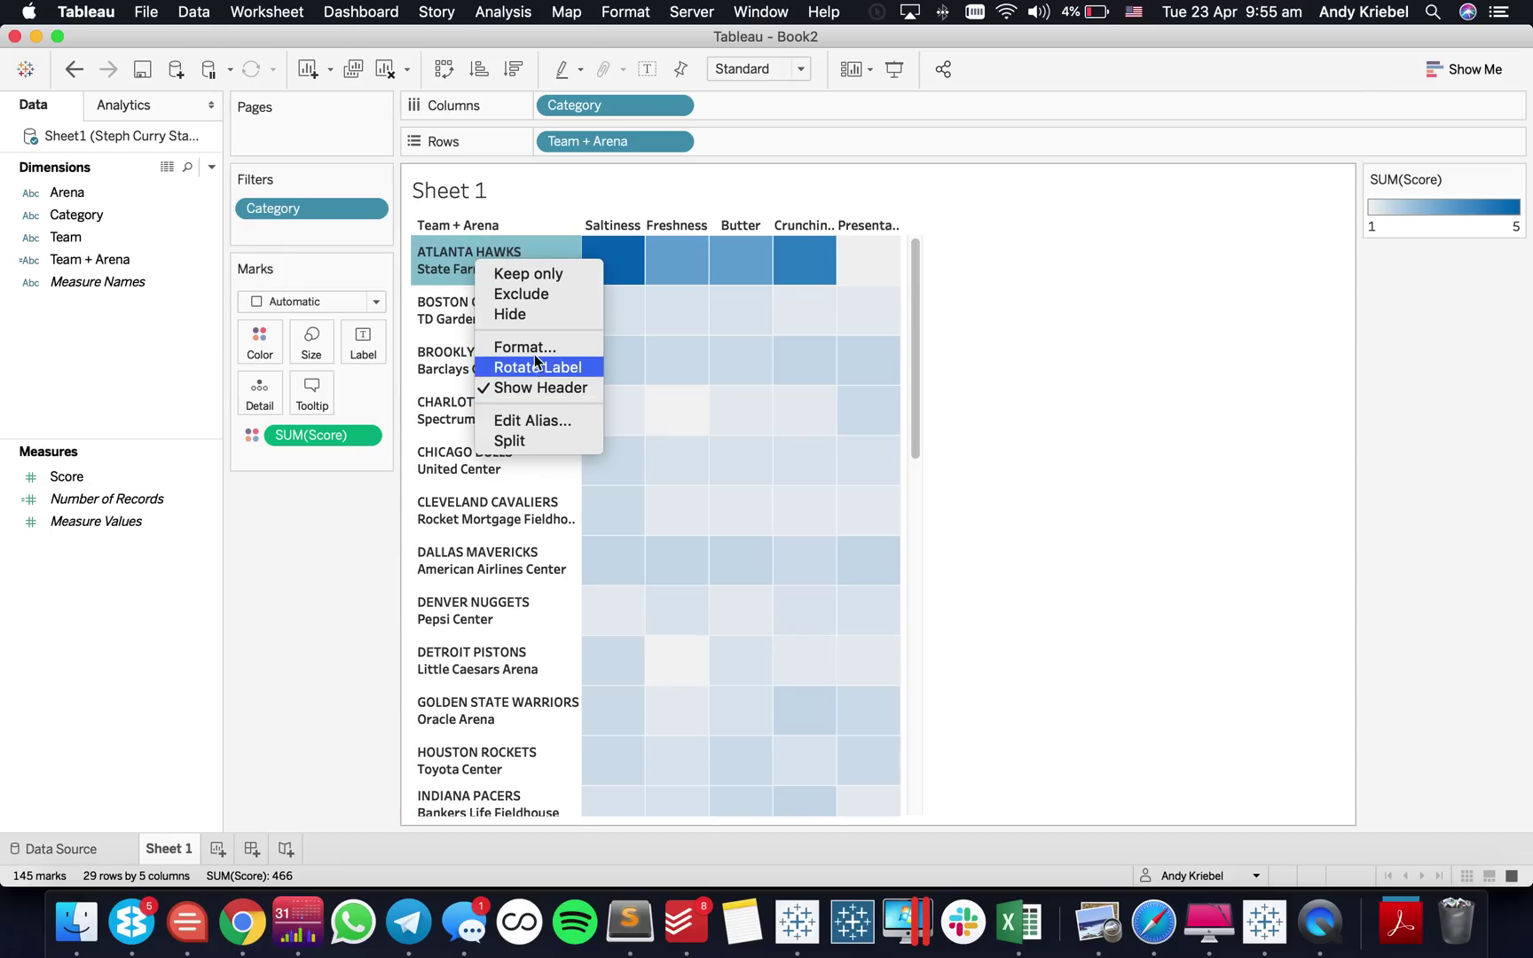
left_click(36, 368)
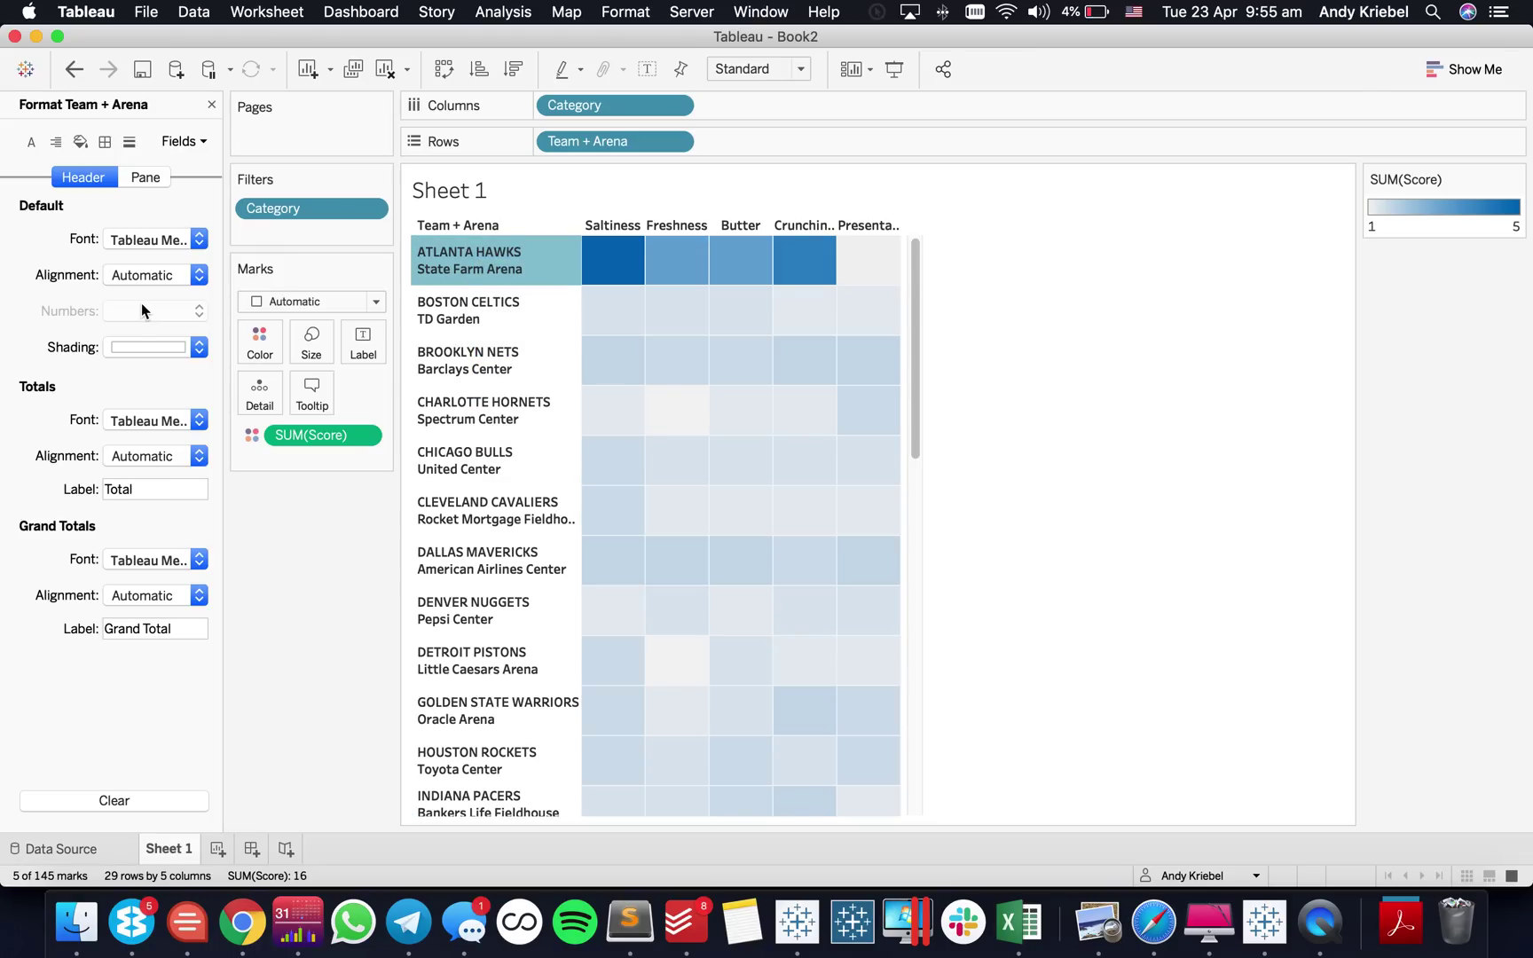
left_click(148, 241)
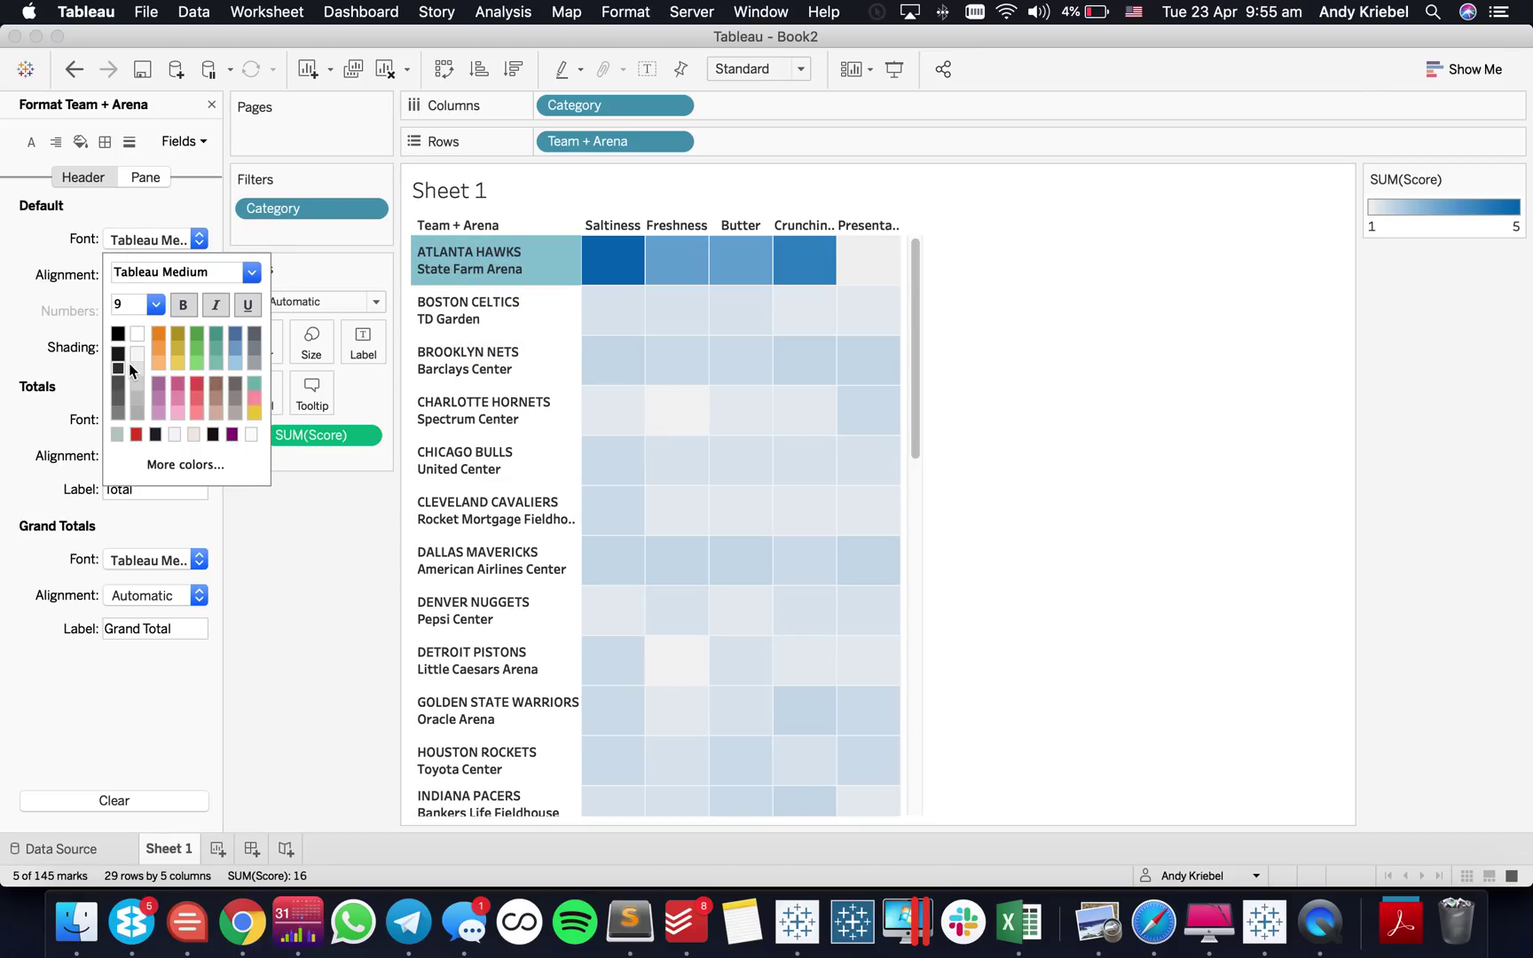
left_click(252, 277)
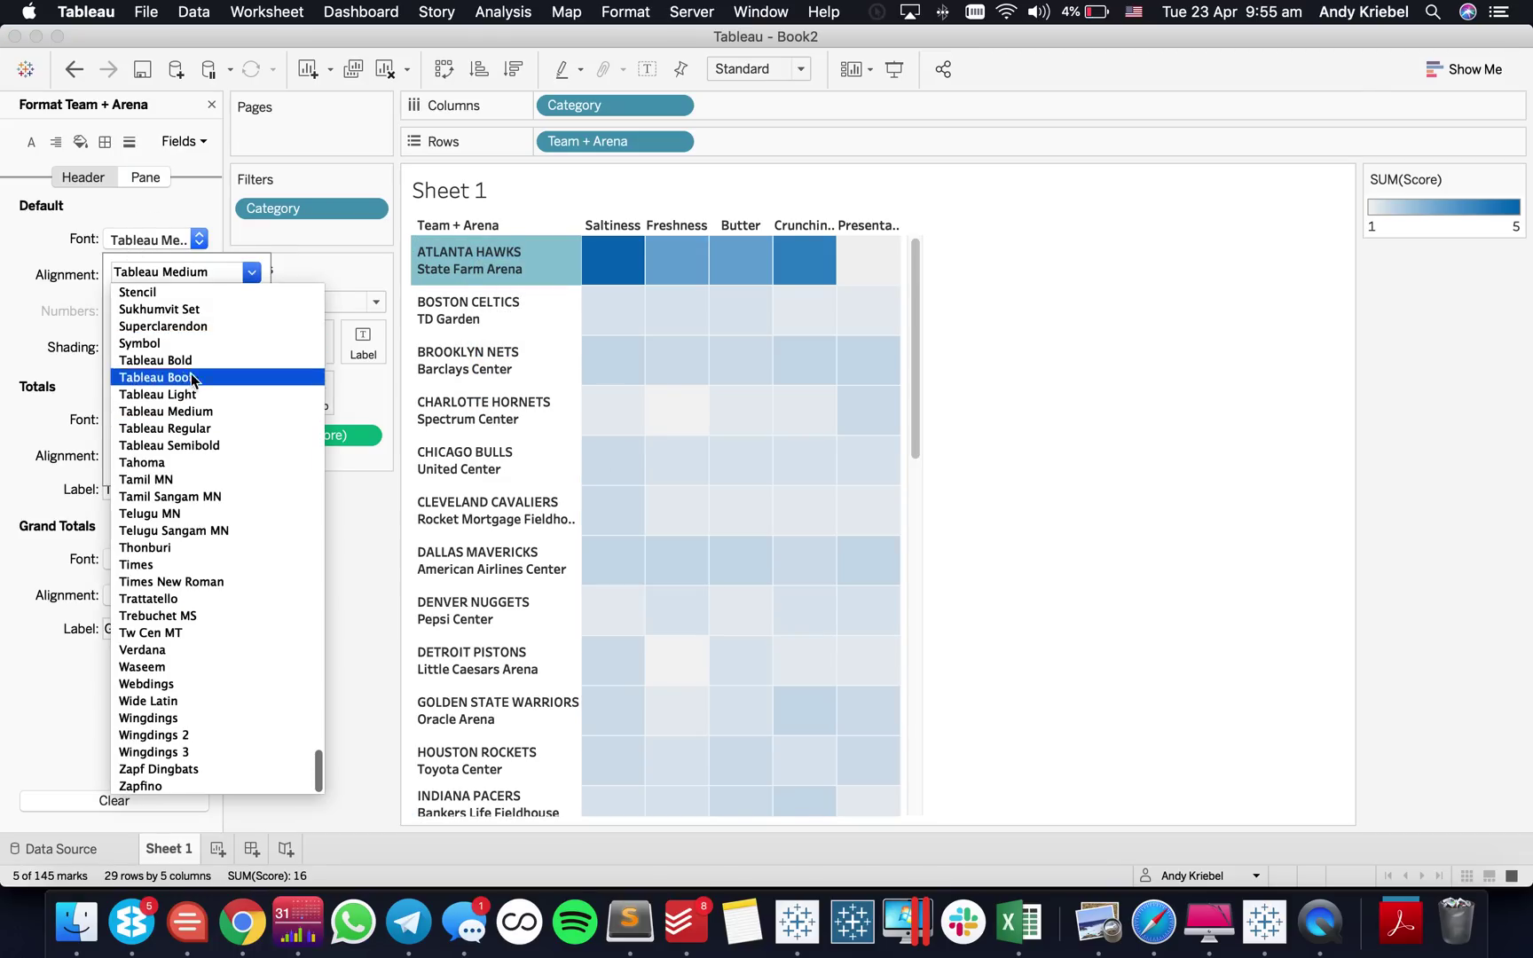
left_click(140, 306)
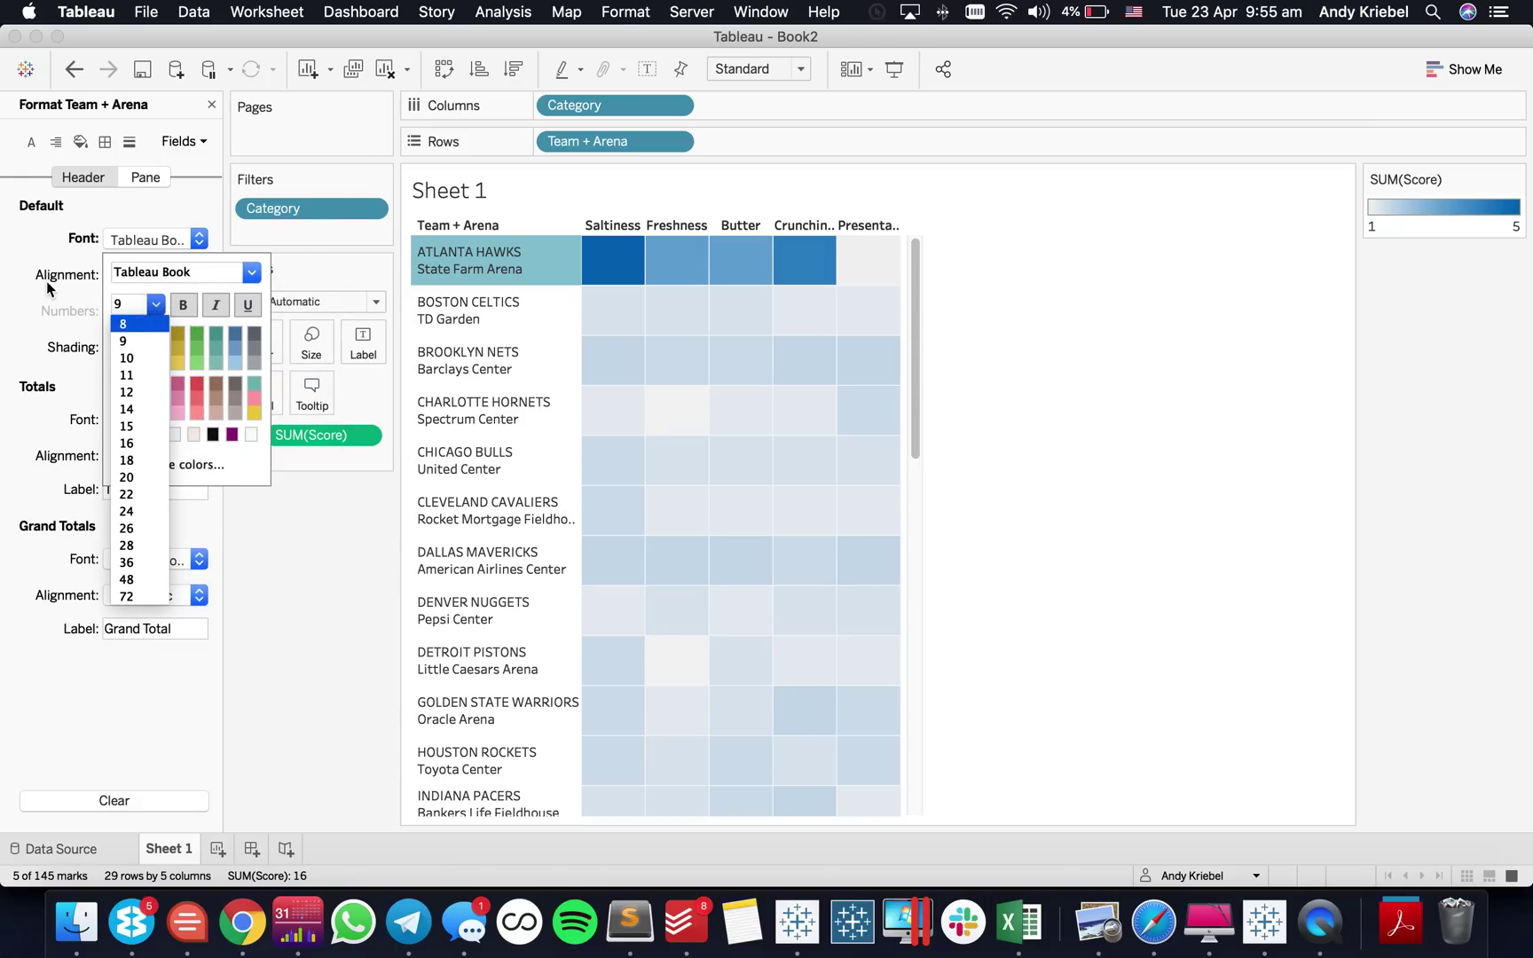
key("Return")
left_click(65, 309)
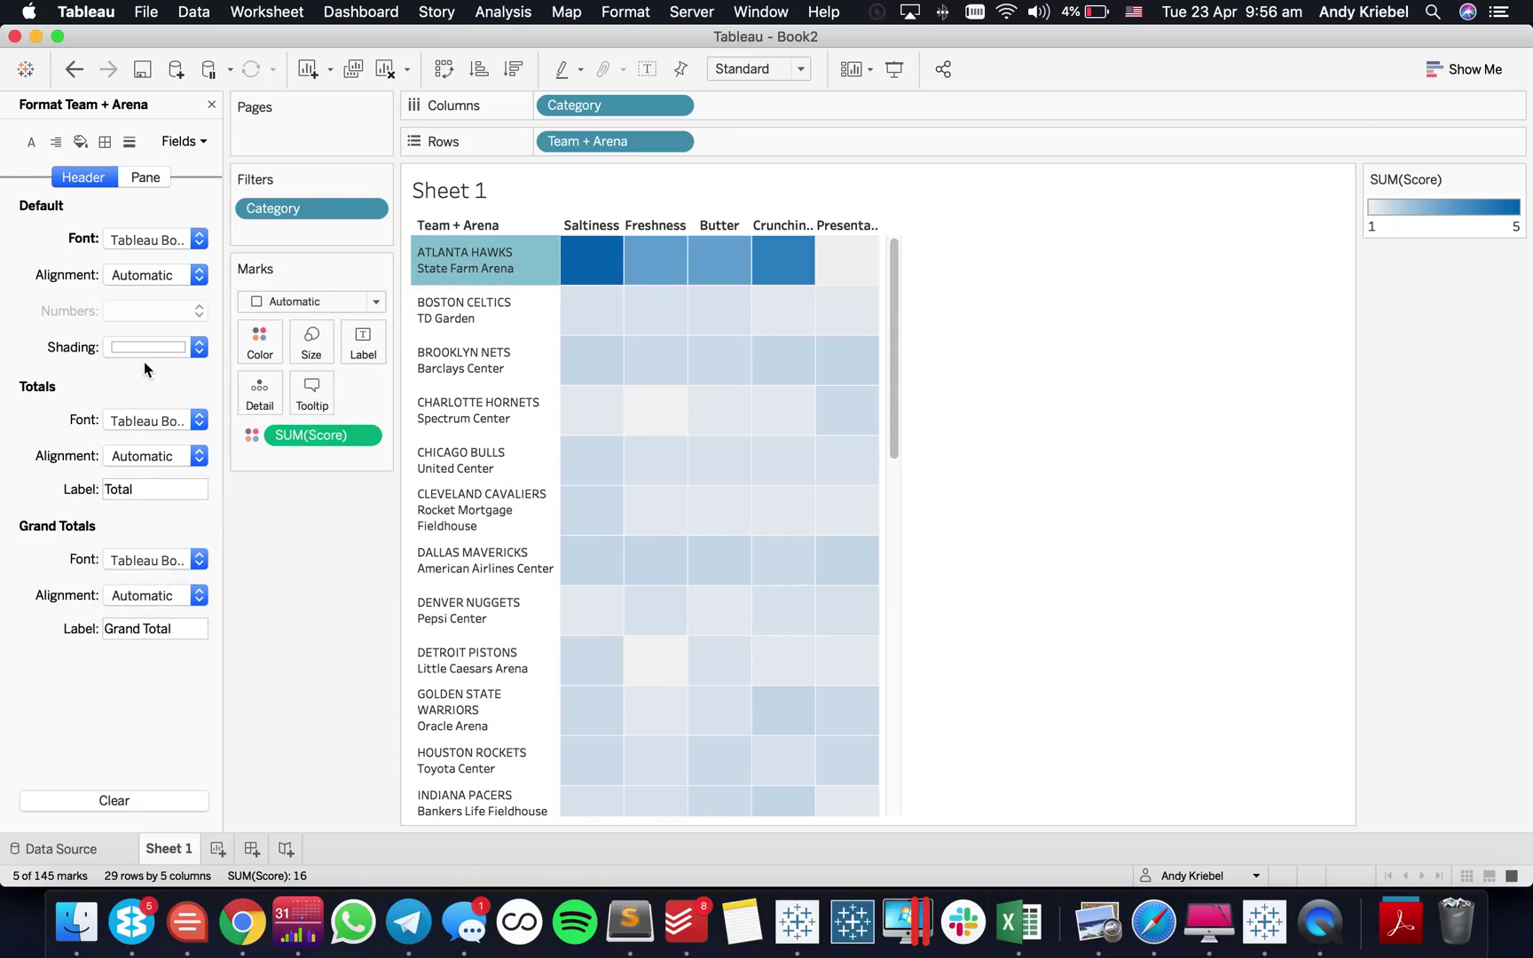
left_click(158, 274)
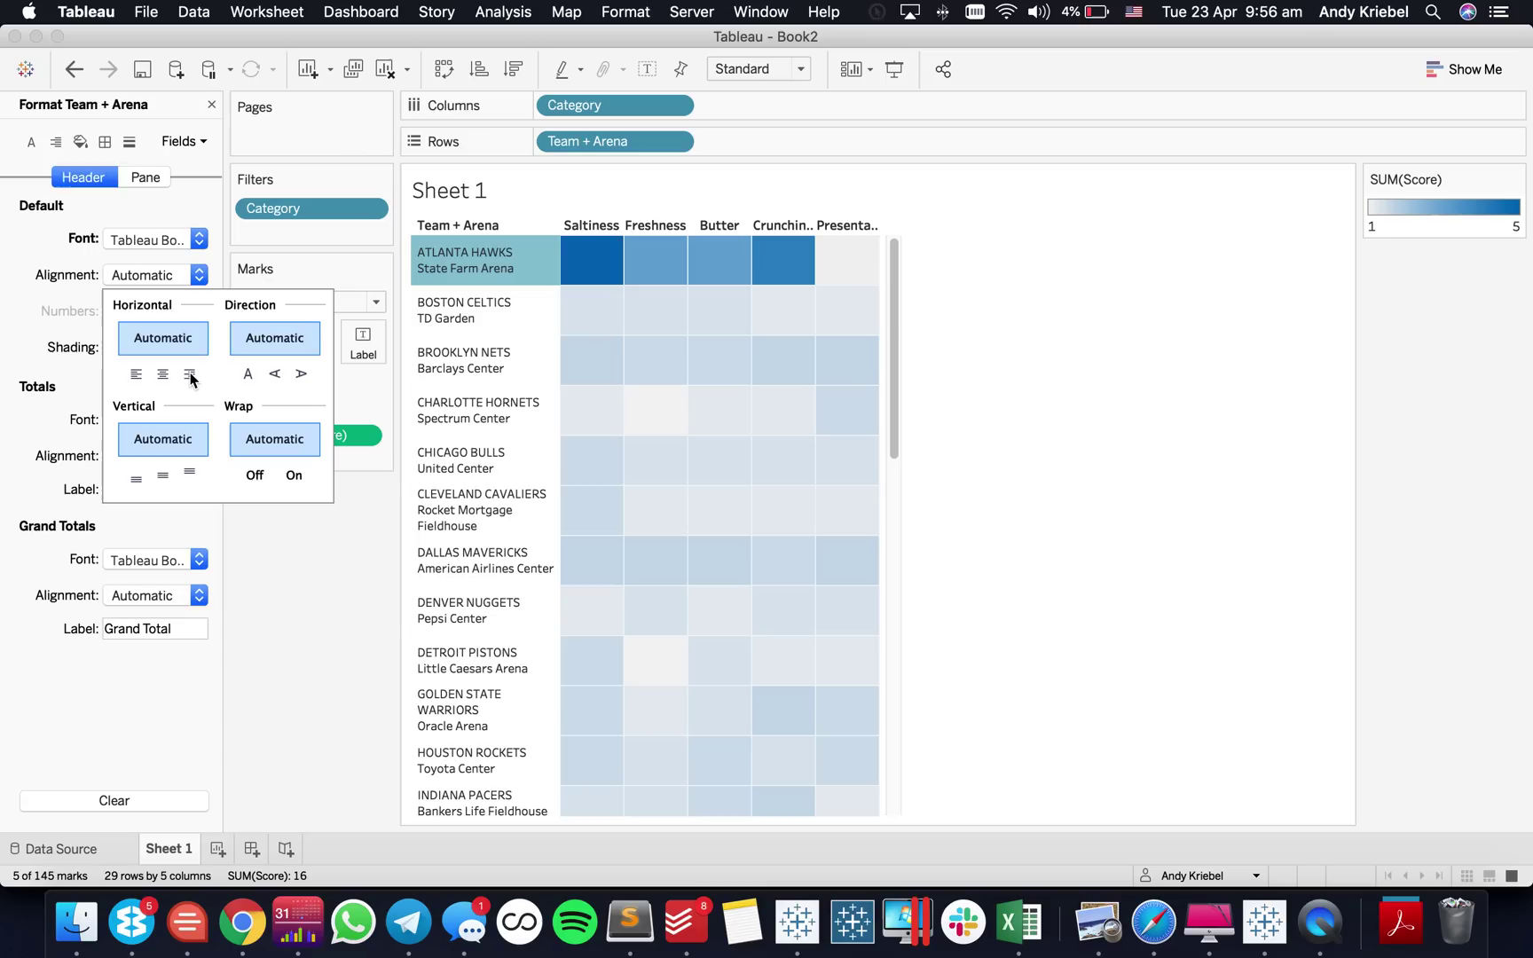
left_click(1322, 422)
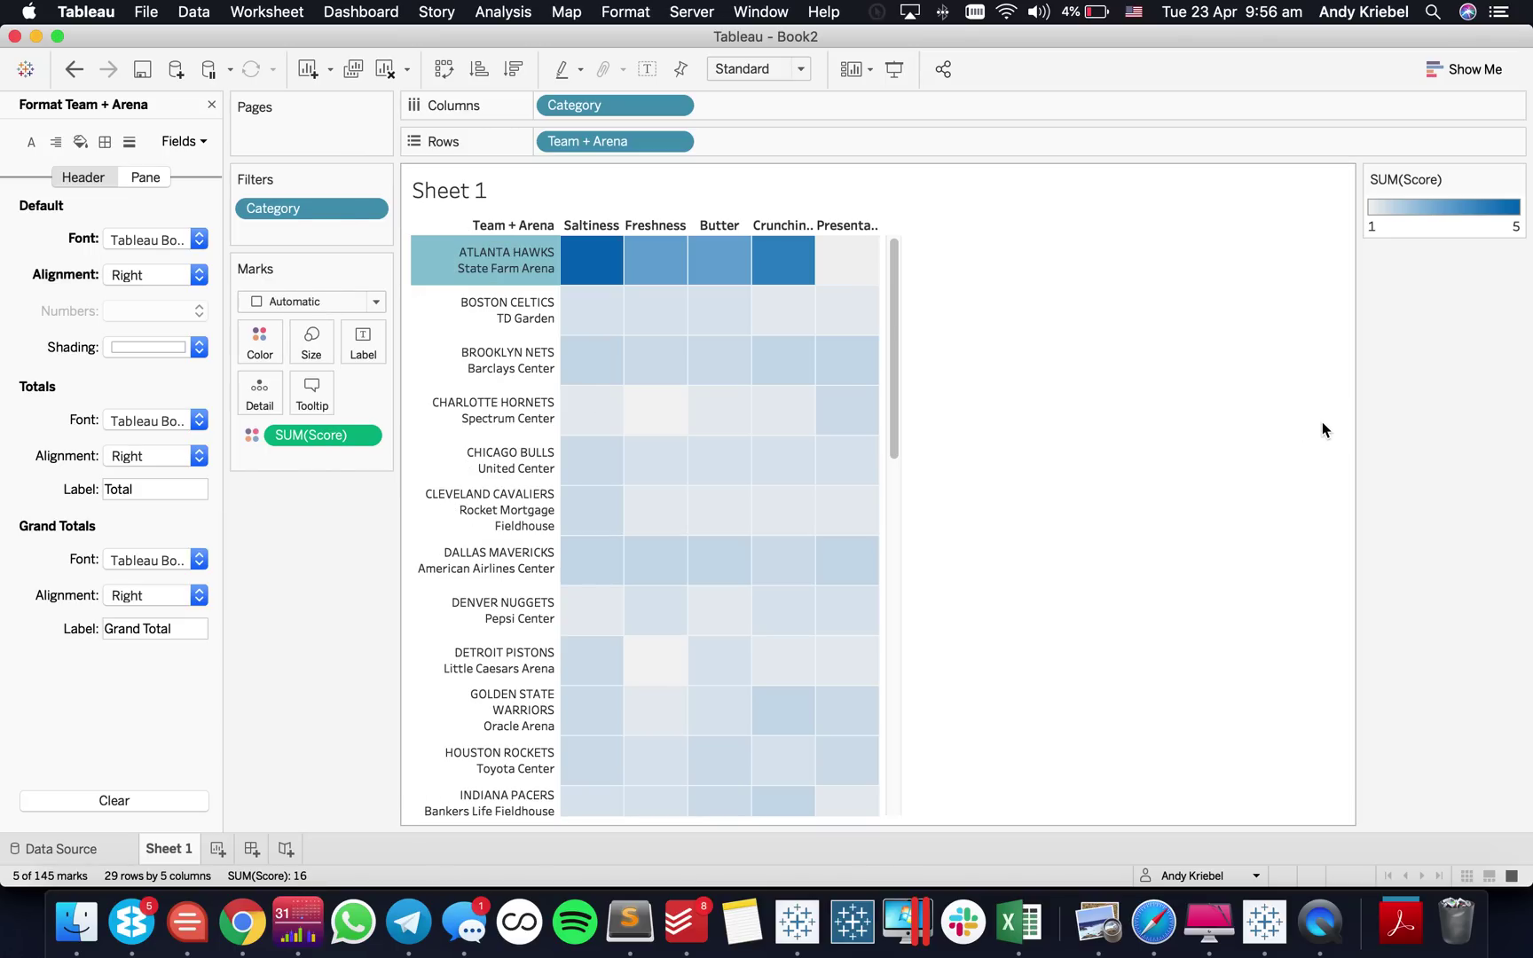
Step: Hide the Team + Arena row label and set the category headers to Tableau Book size 8
right_click(503, 224)
left_click(603, 417)
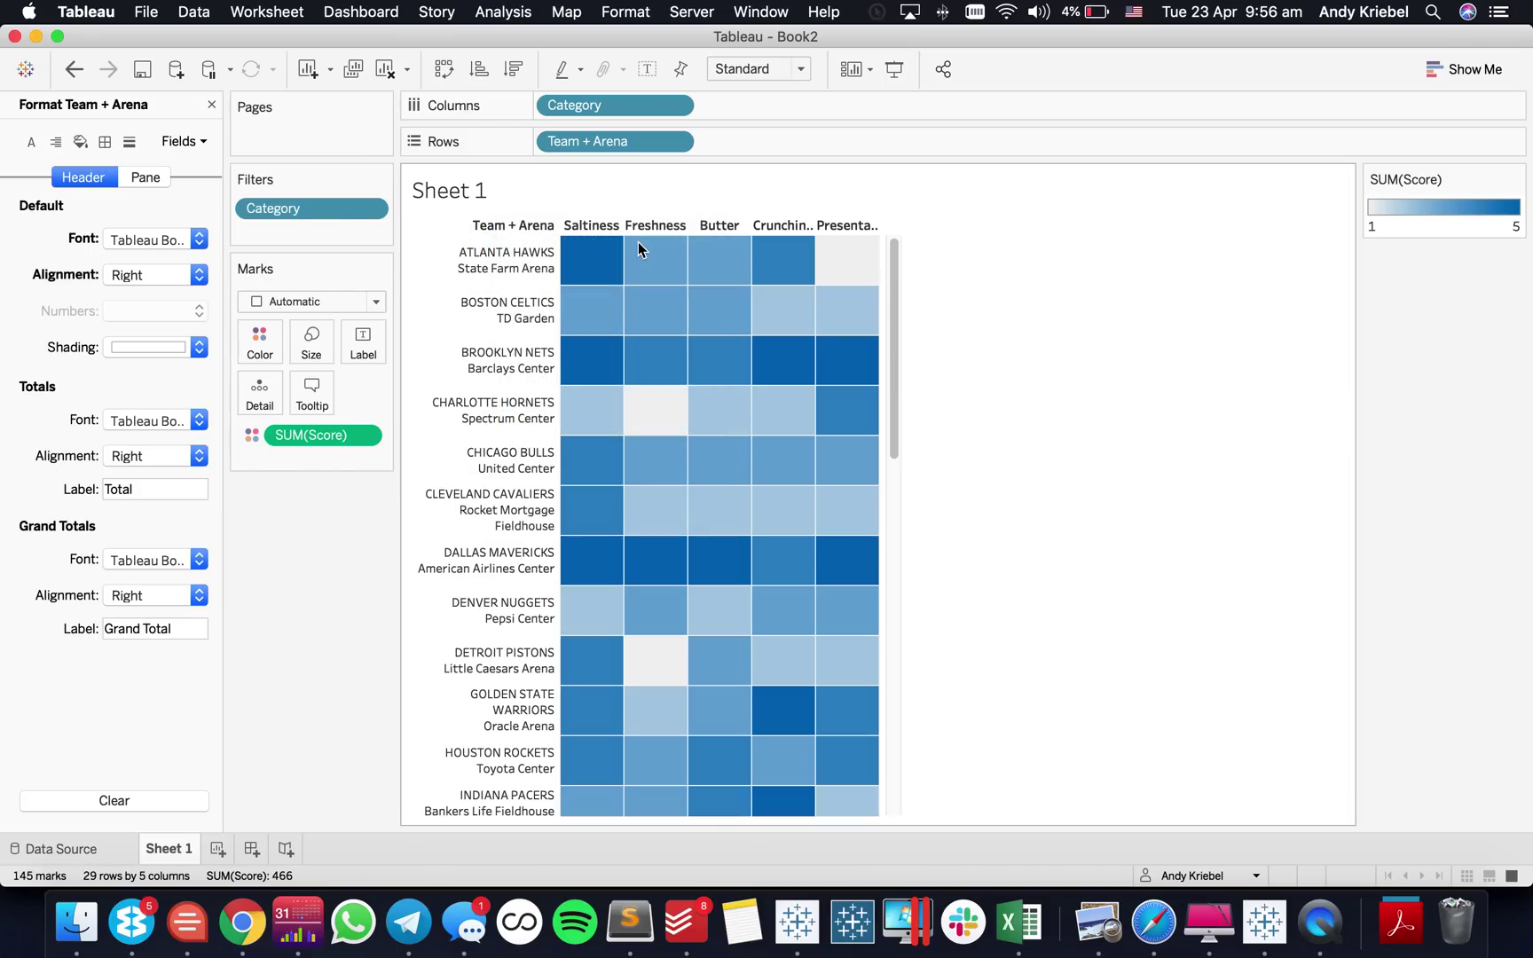
right_click(601, 225)
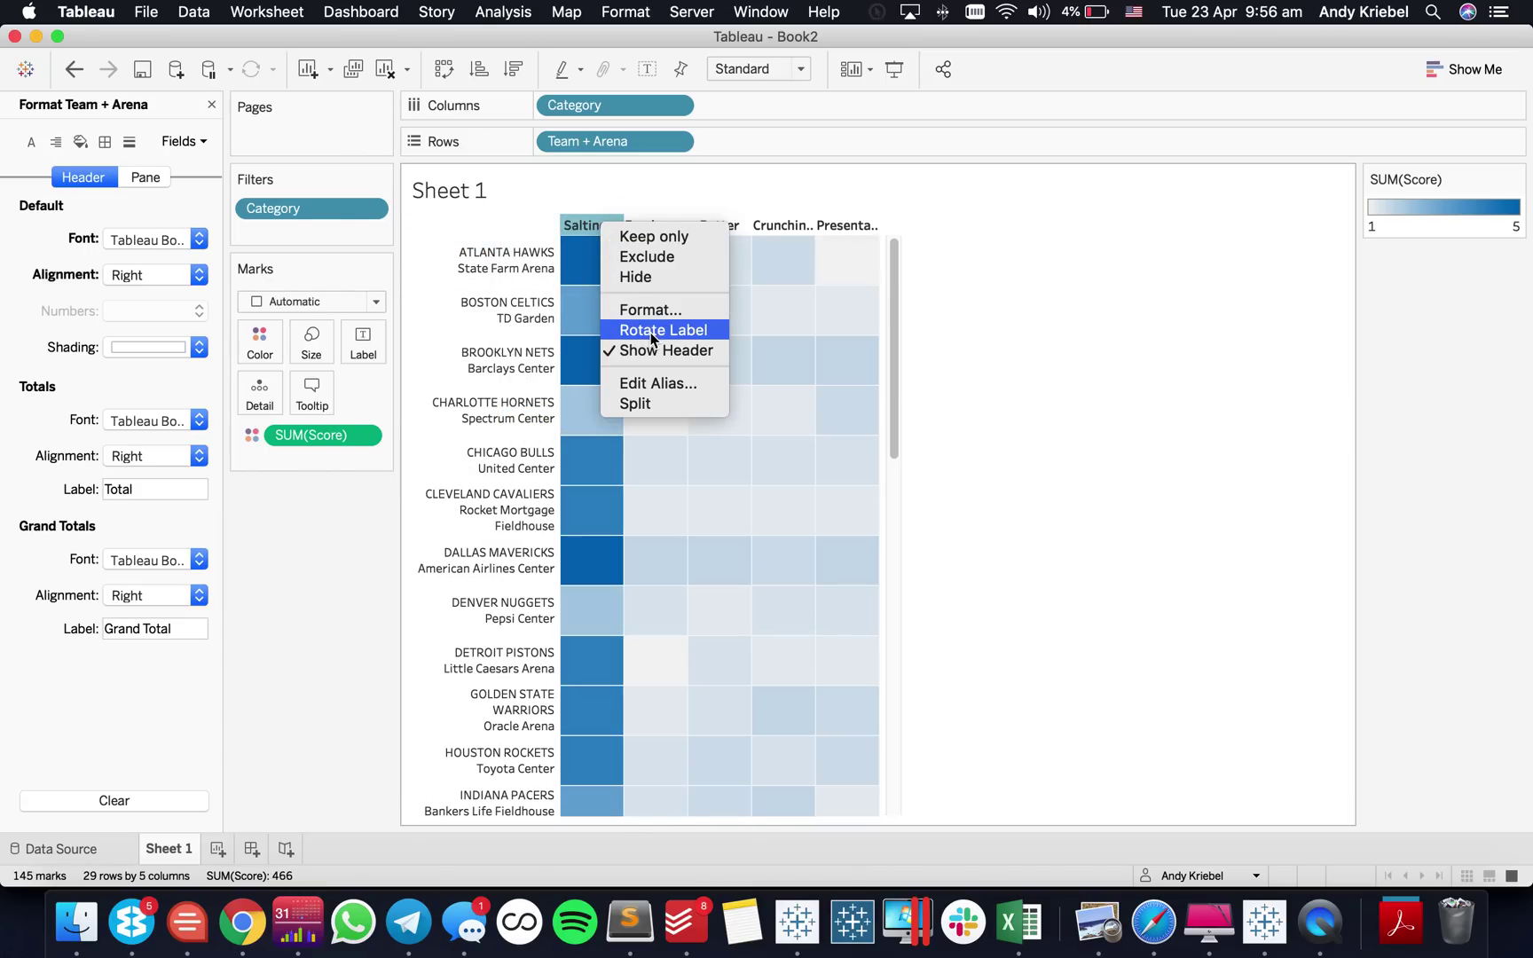
left_click(215, 102)
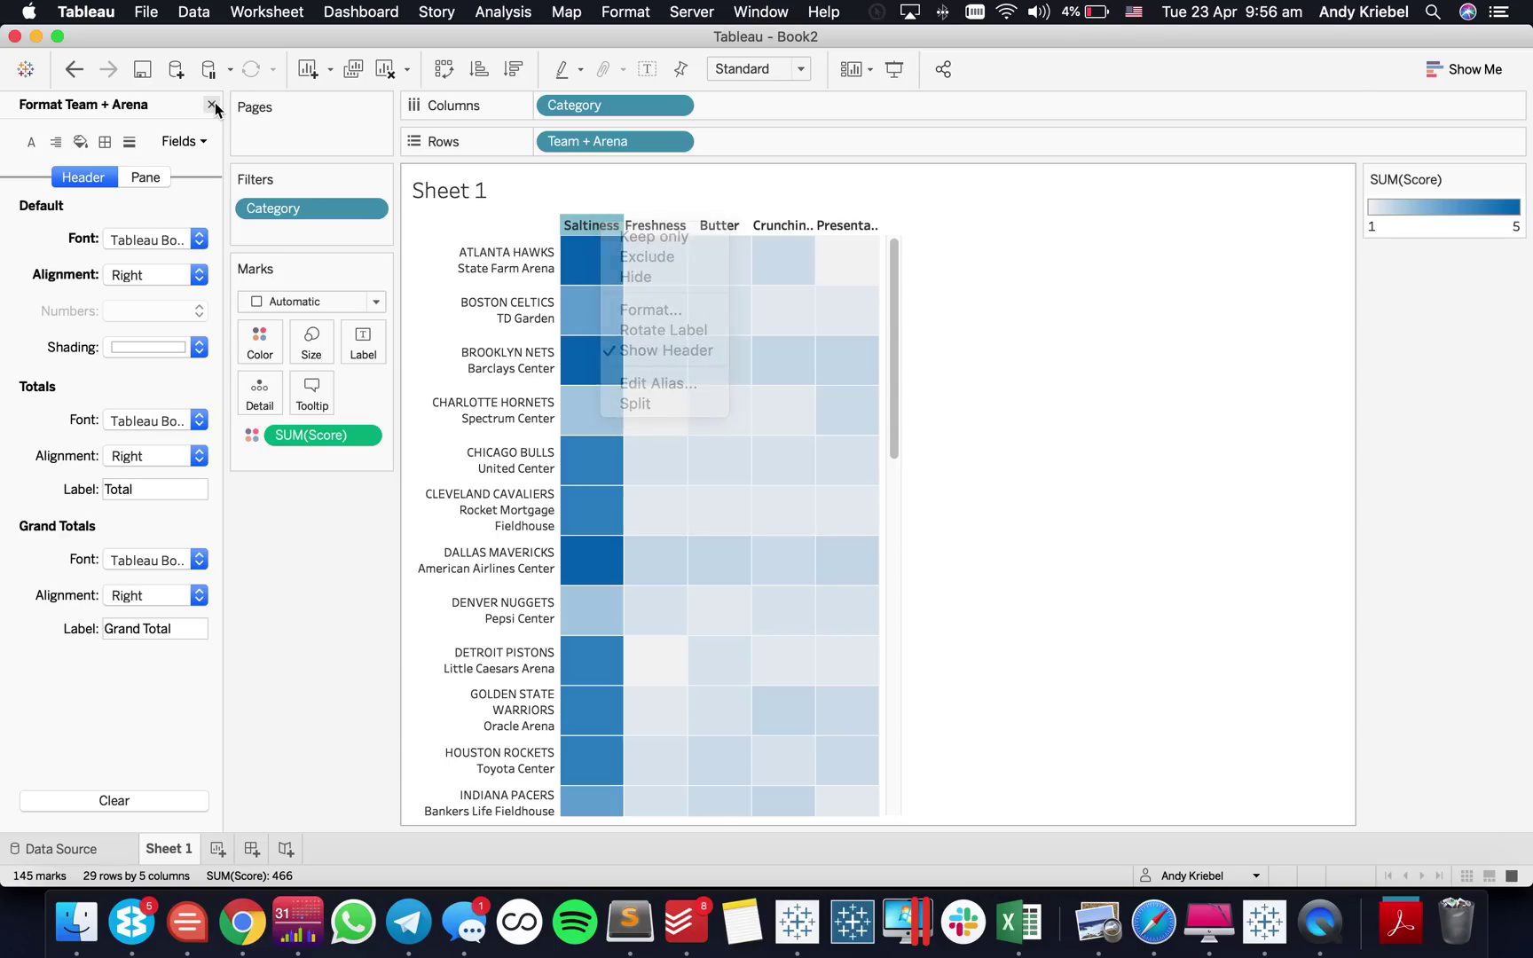
right_click(582, 227)
left_click(683, 316)
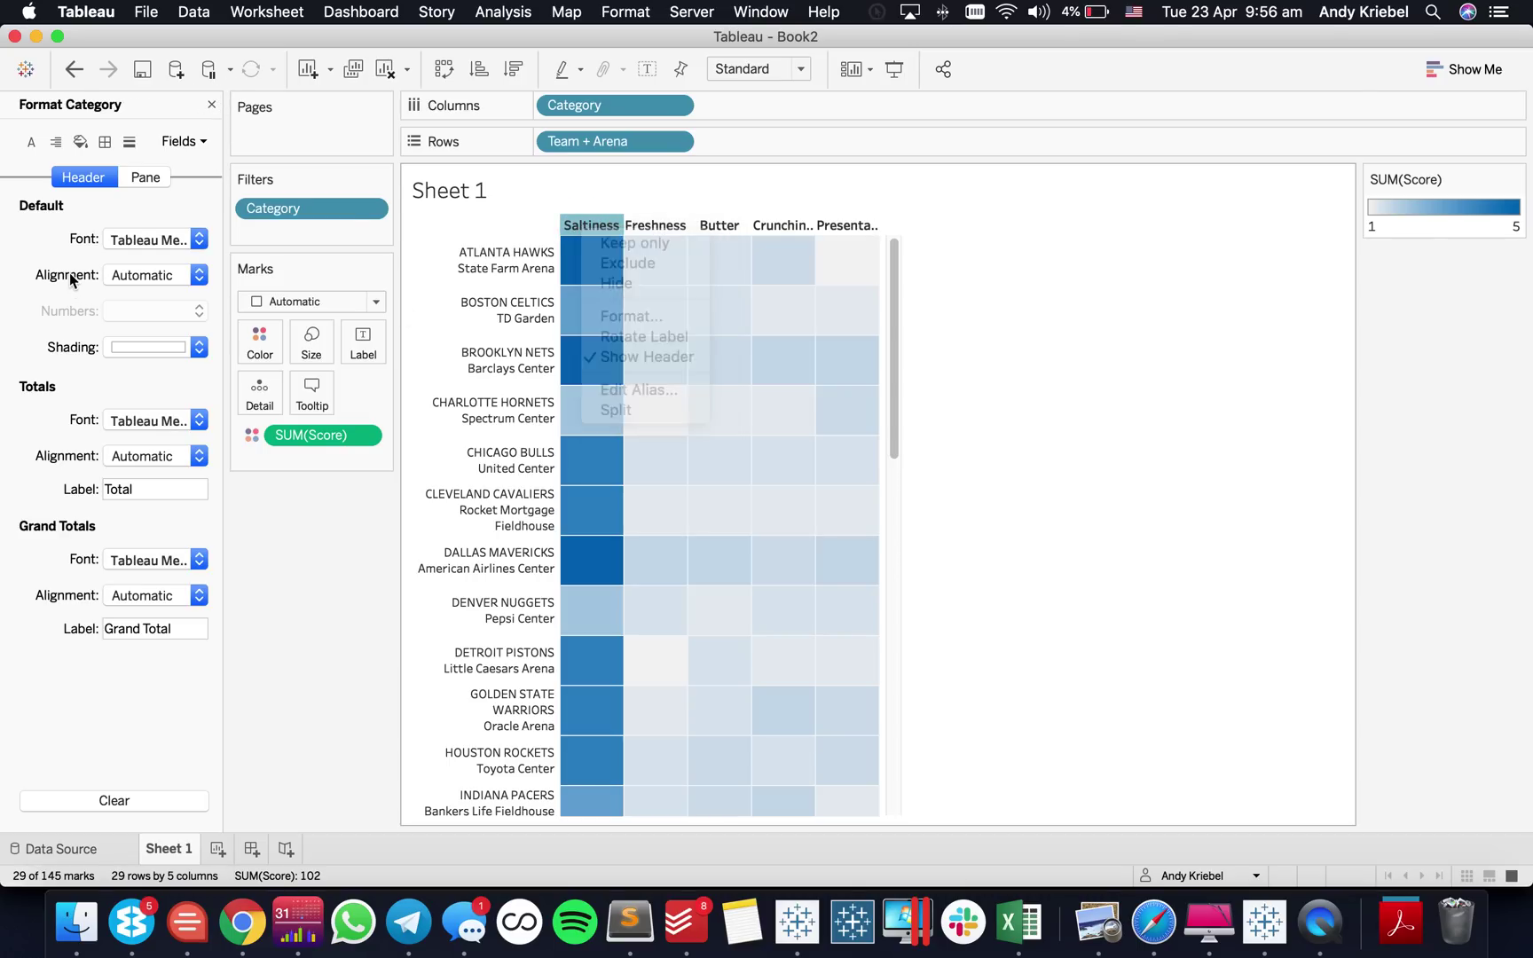
left_click(122, 243)
left_click(253, 273)
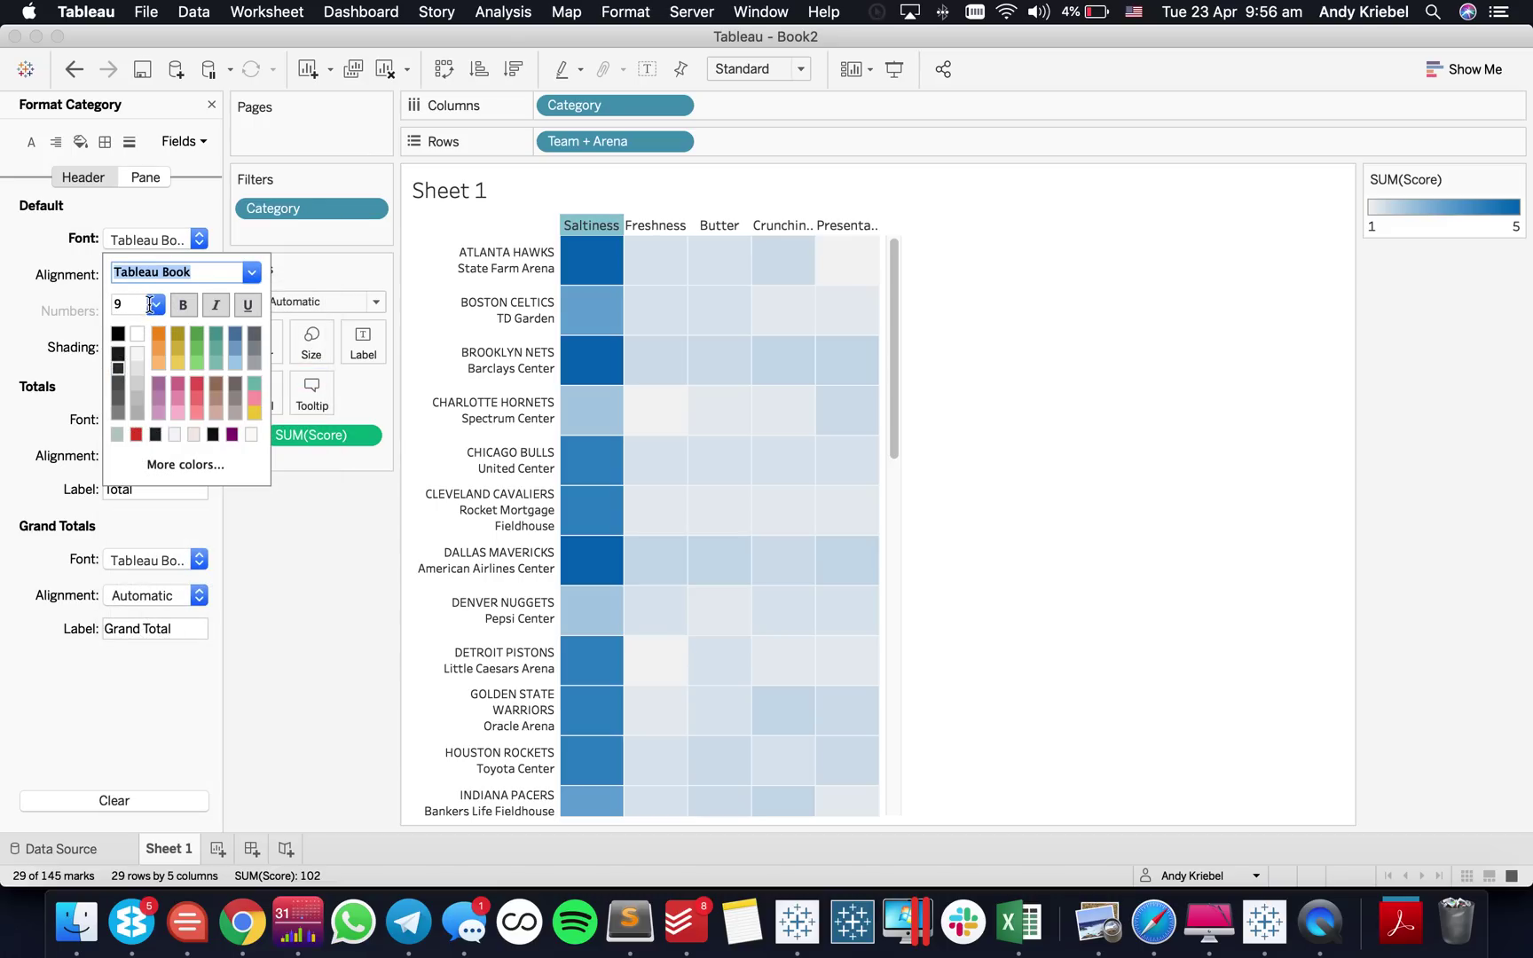
left_click(140, 306)
left_click(1237, 376)
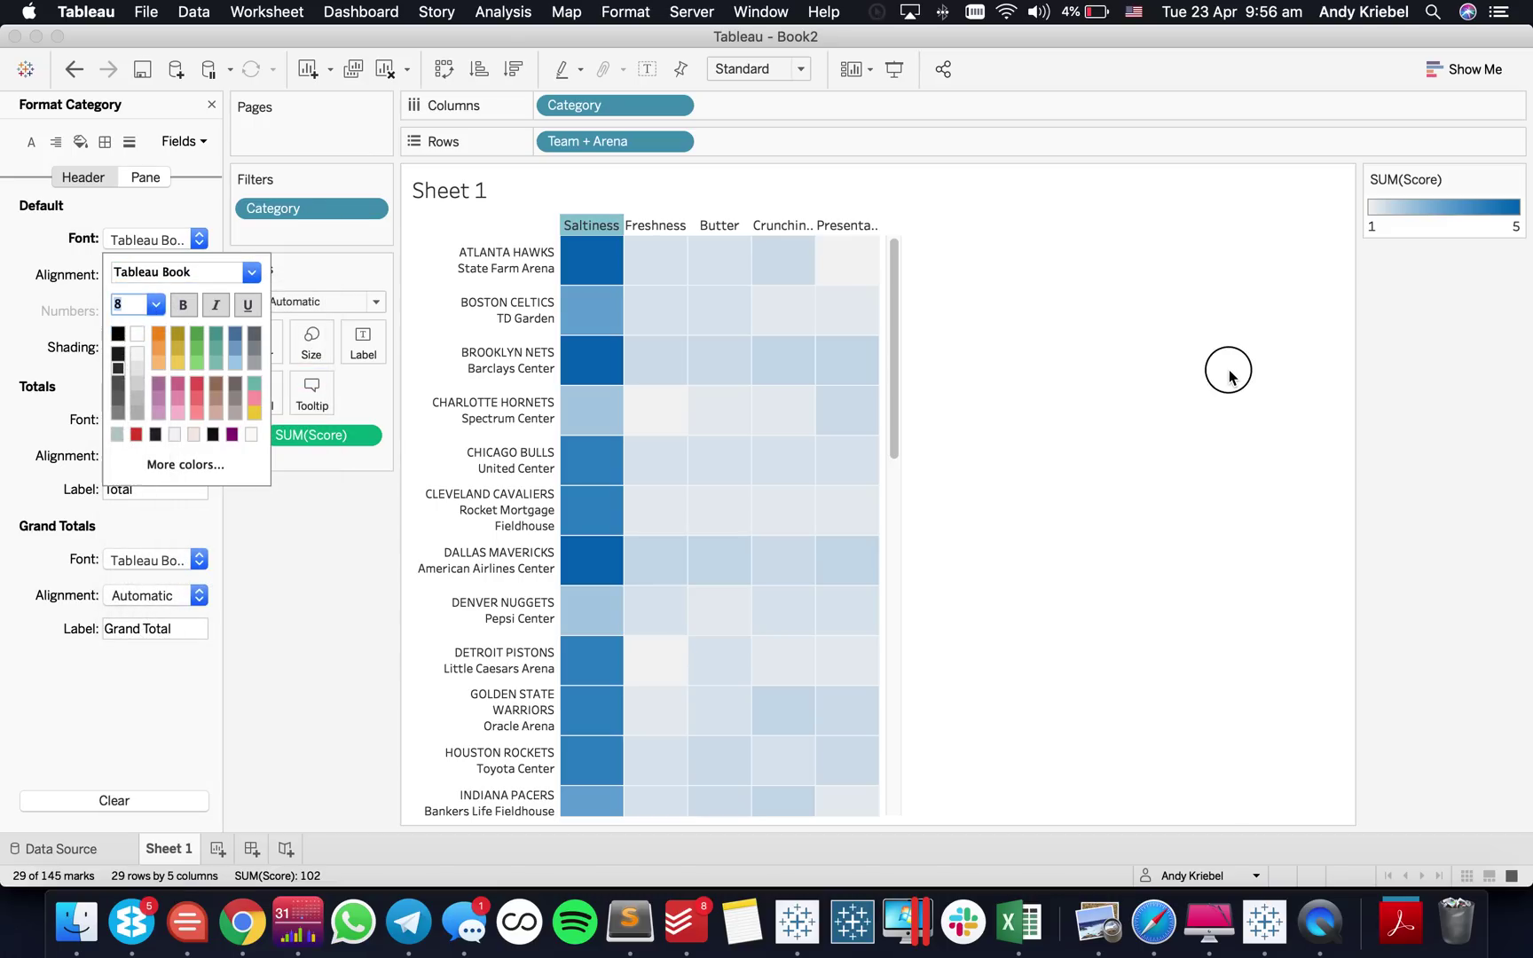
Step: Show the score number in every cell, aligned middle center
left_click(647, 68)
left_click(1133, 291)
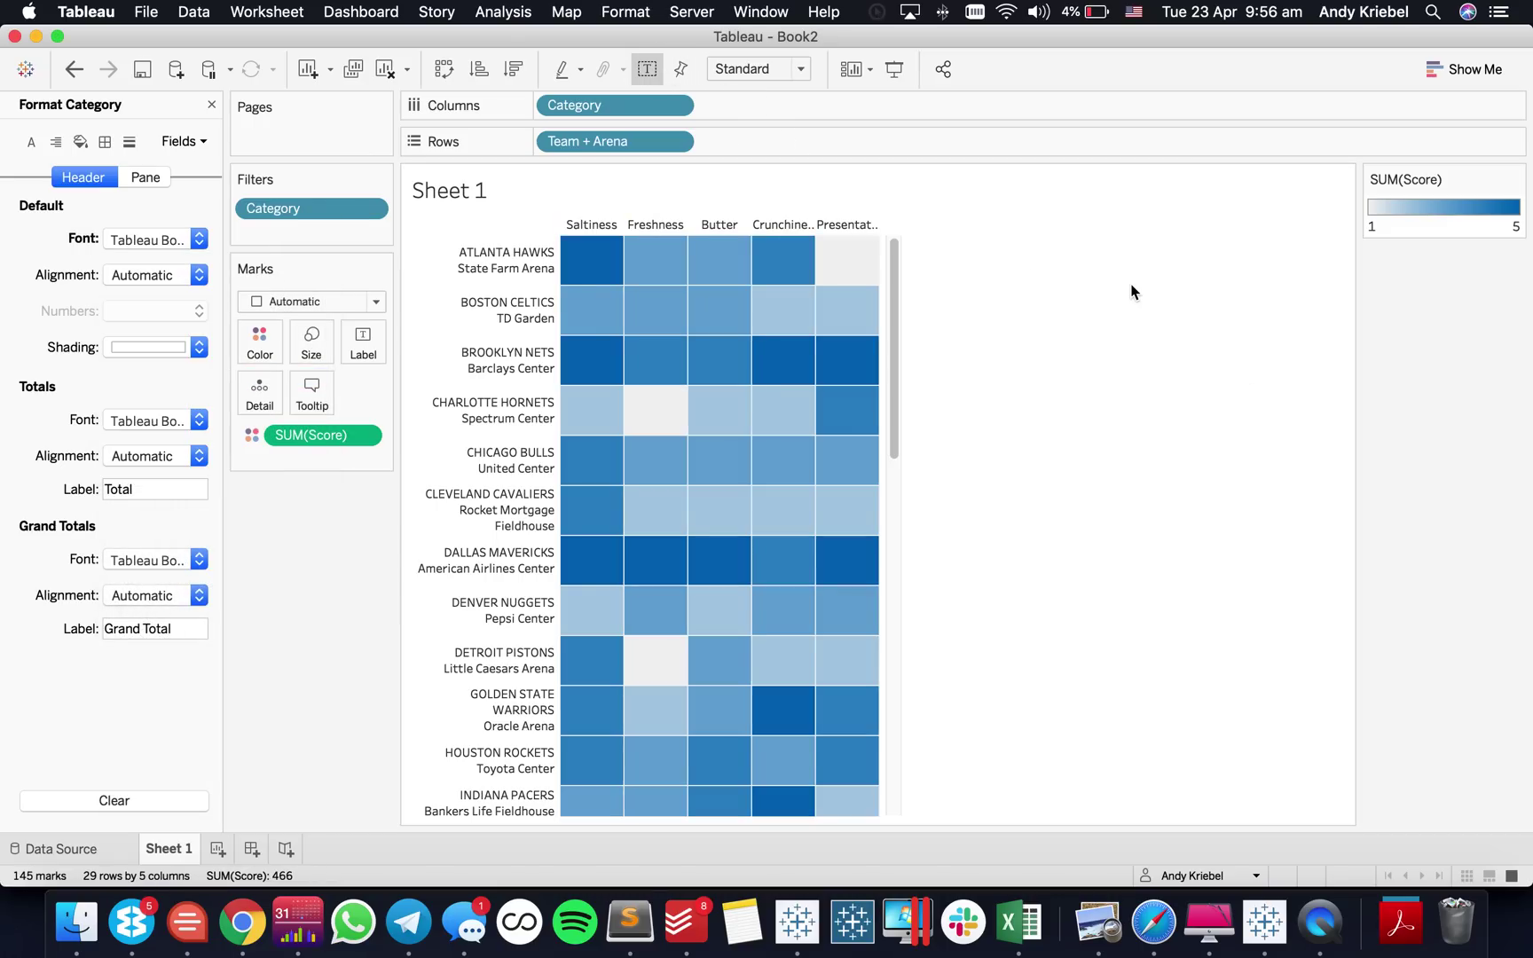
left_click(363, 342)
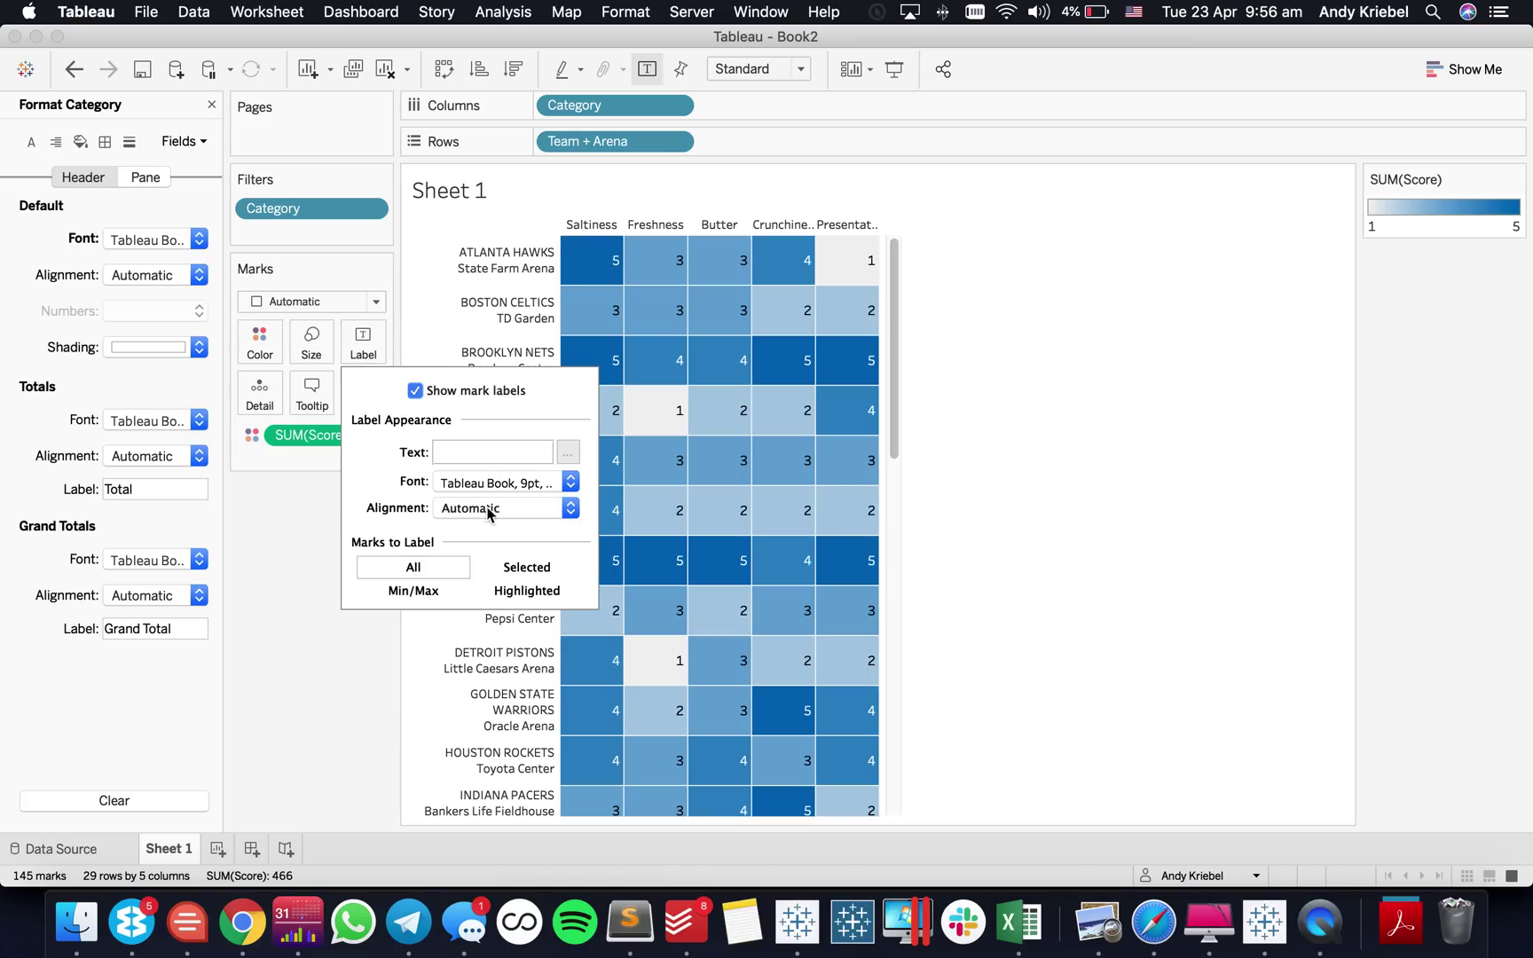
left_click(487, 508)
left_click(493, 607)
left_click(492, 710)
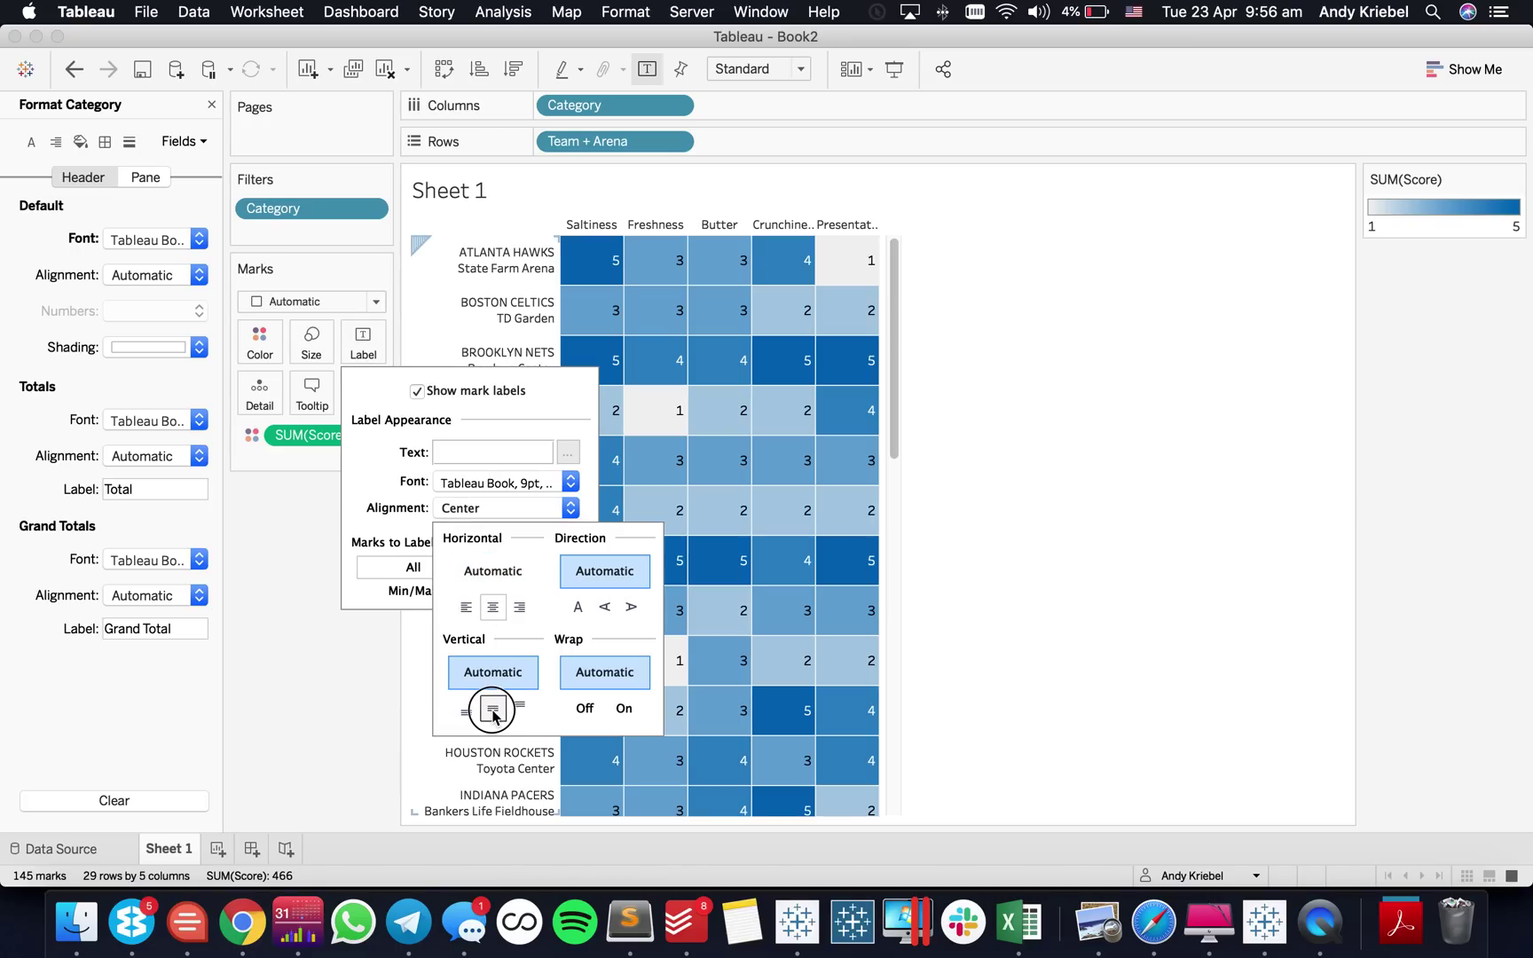
left_click(476, 484)
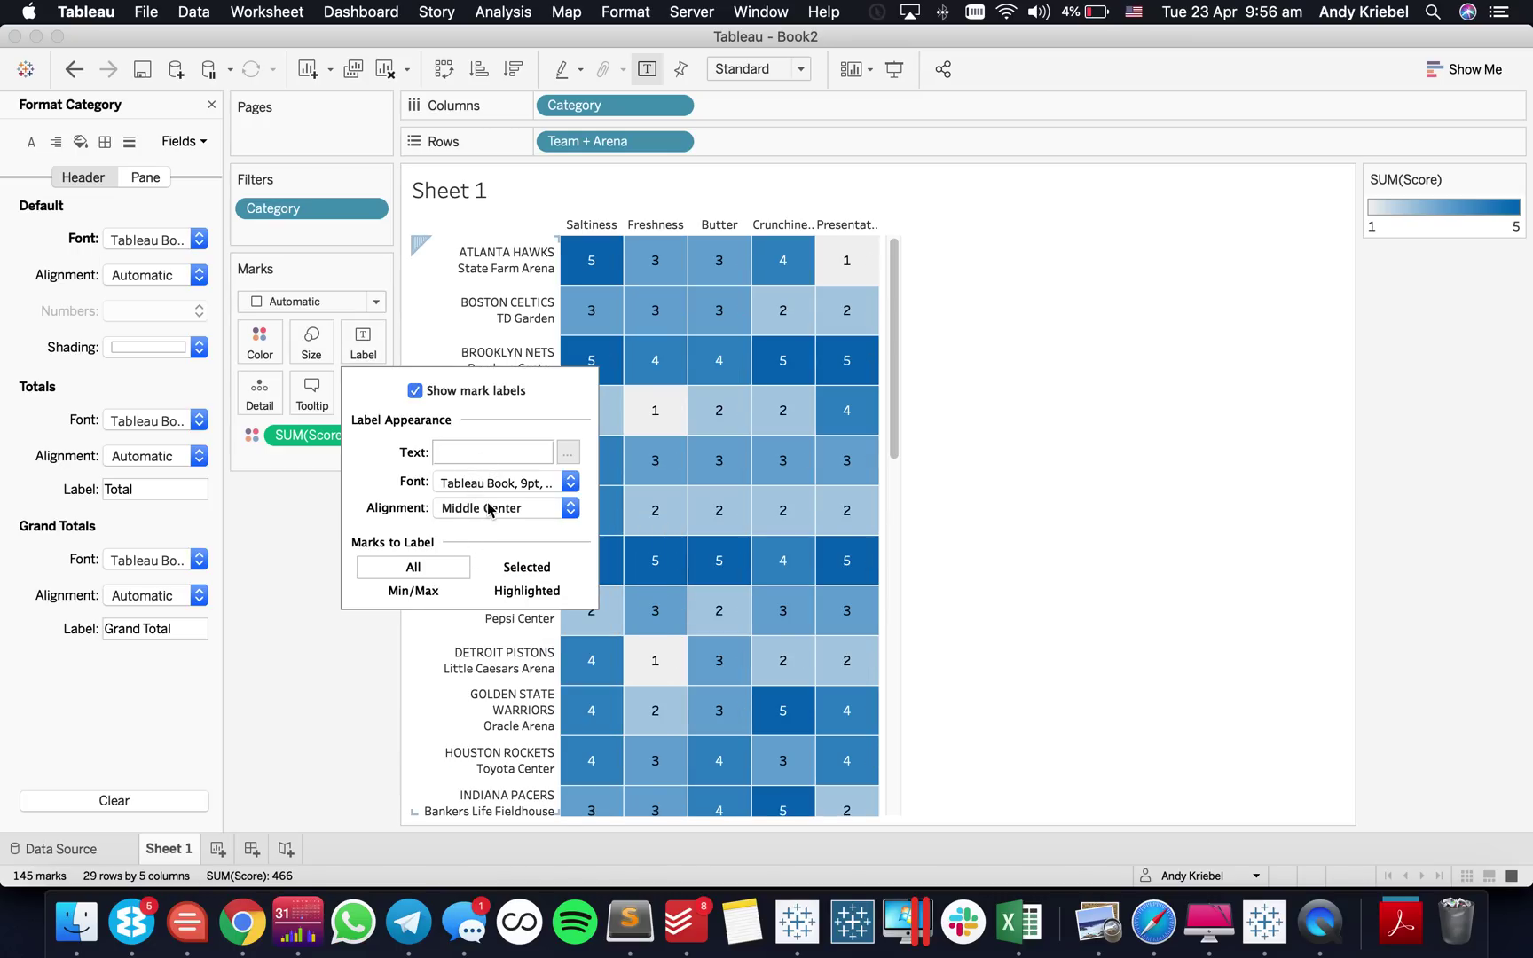
Step: Enlarge the score labels to 14 pt
left_click(484, 486)
left_click(485, 548)
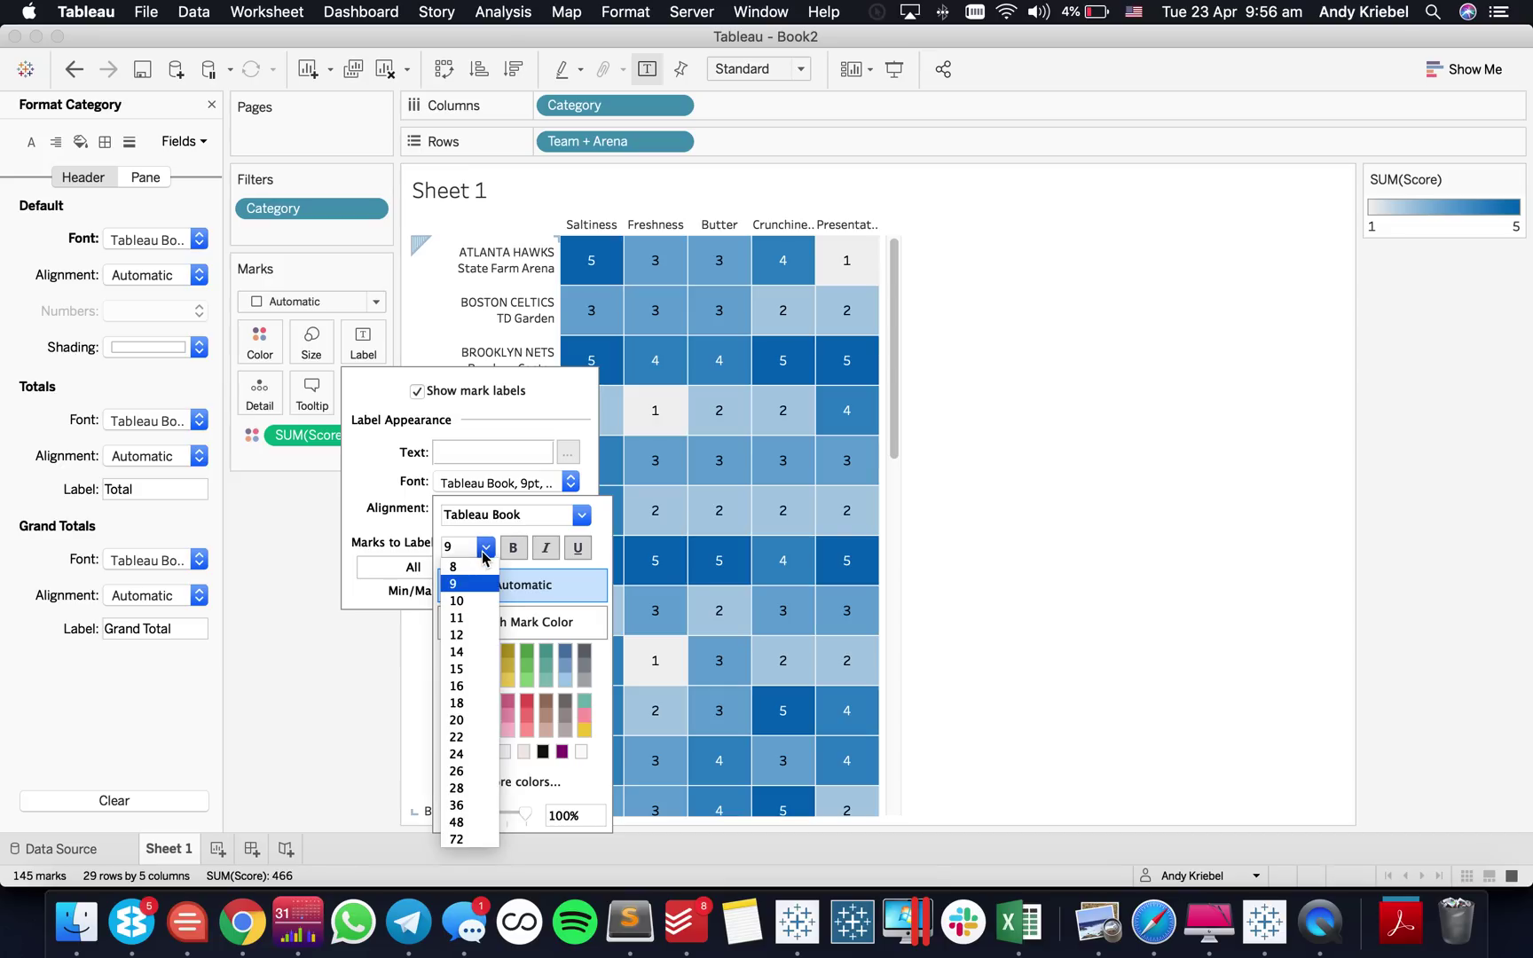
left_click(457, 652)
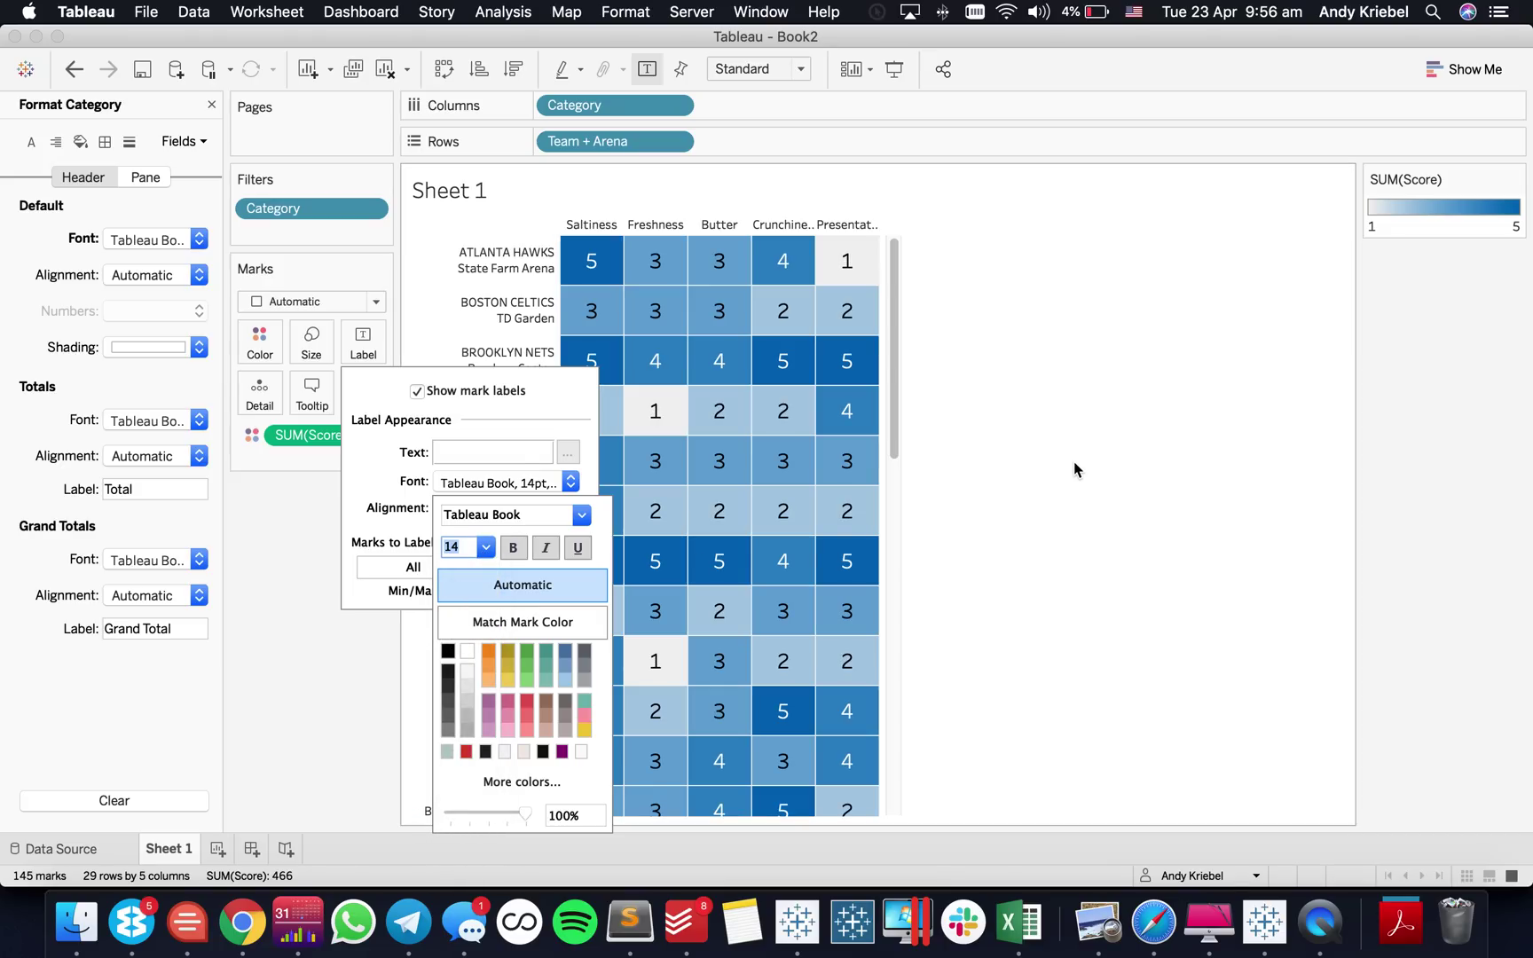
left_click(1074, 469)
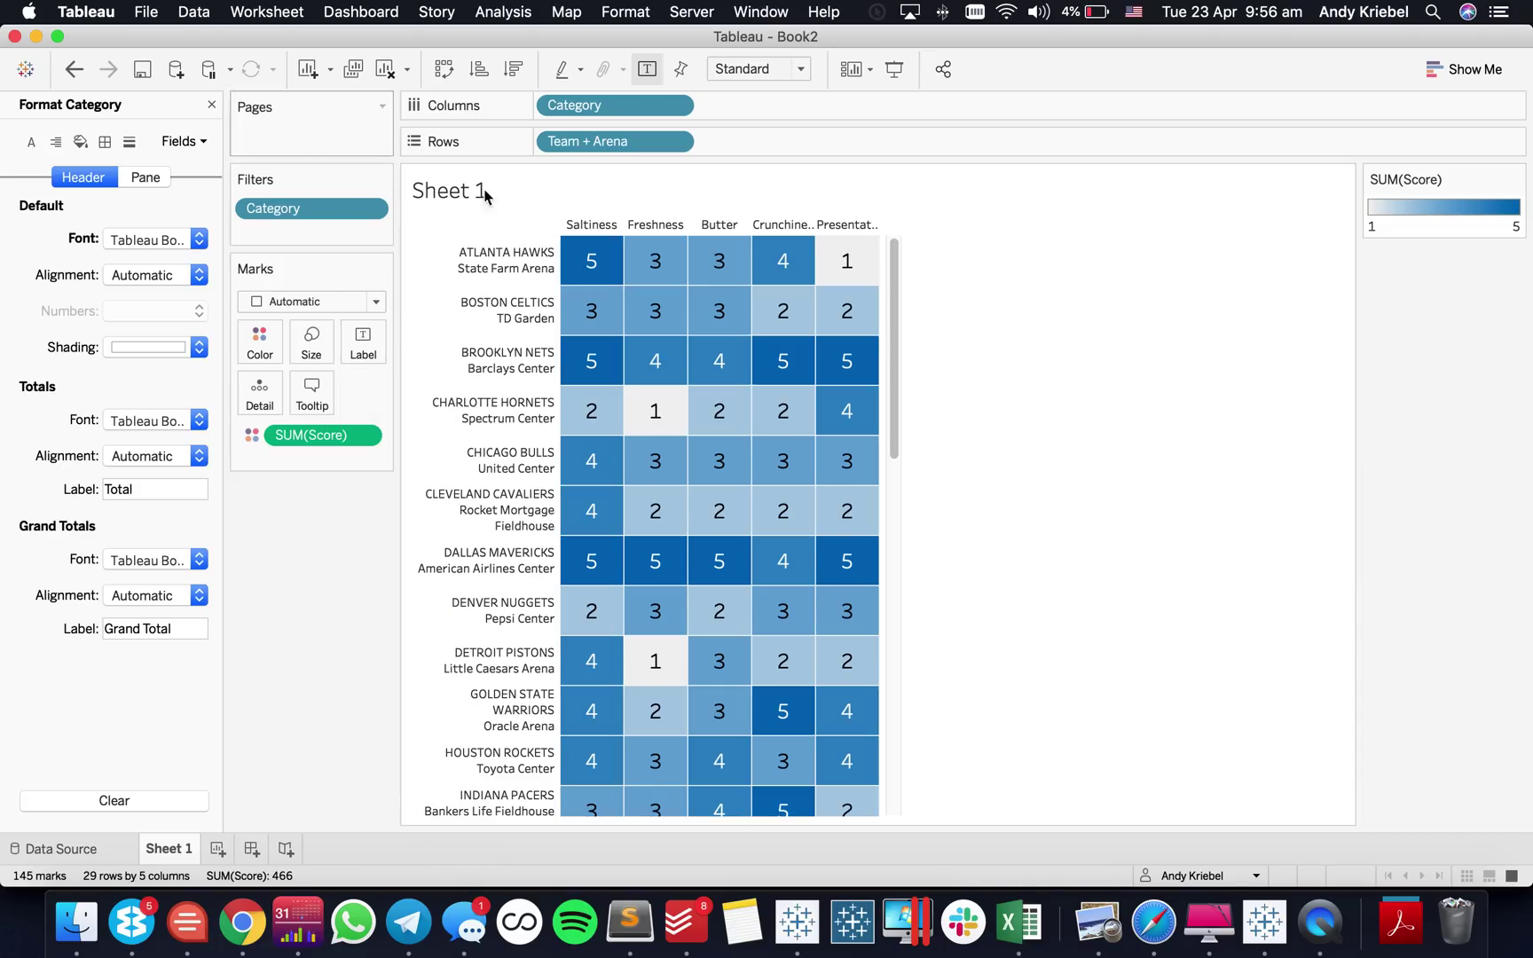
Step: Widen the category columns and the team-and-arena column so each name fits on one line
left_click_drag(635, 223, 651, 222)
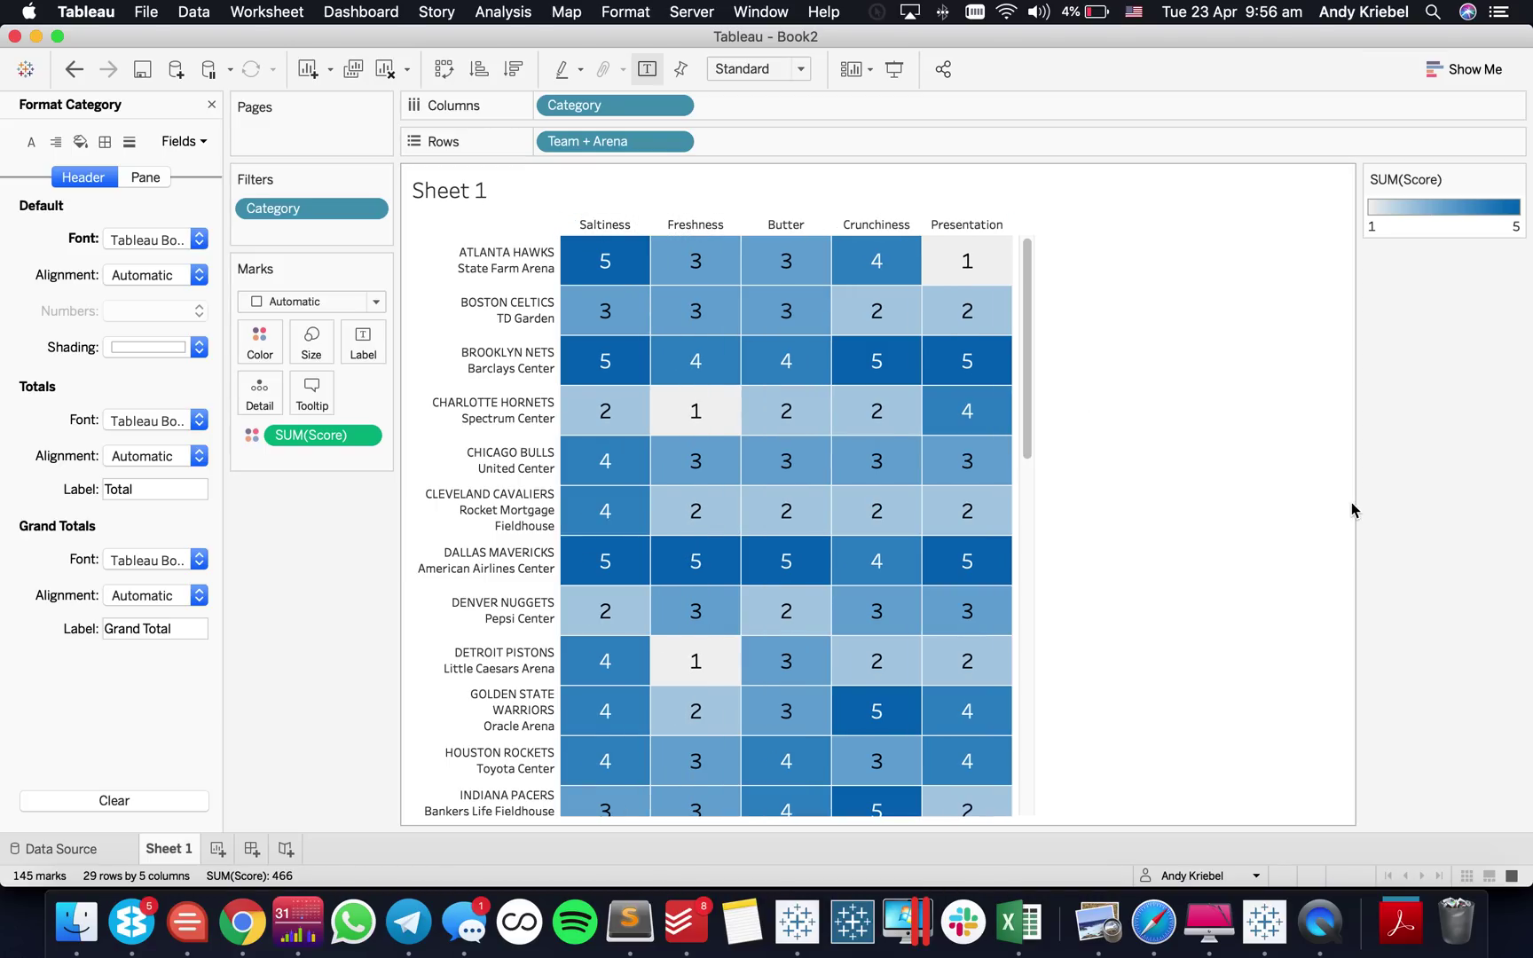
left_click_drag(1029, 448, 1022, 780)
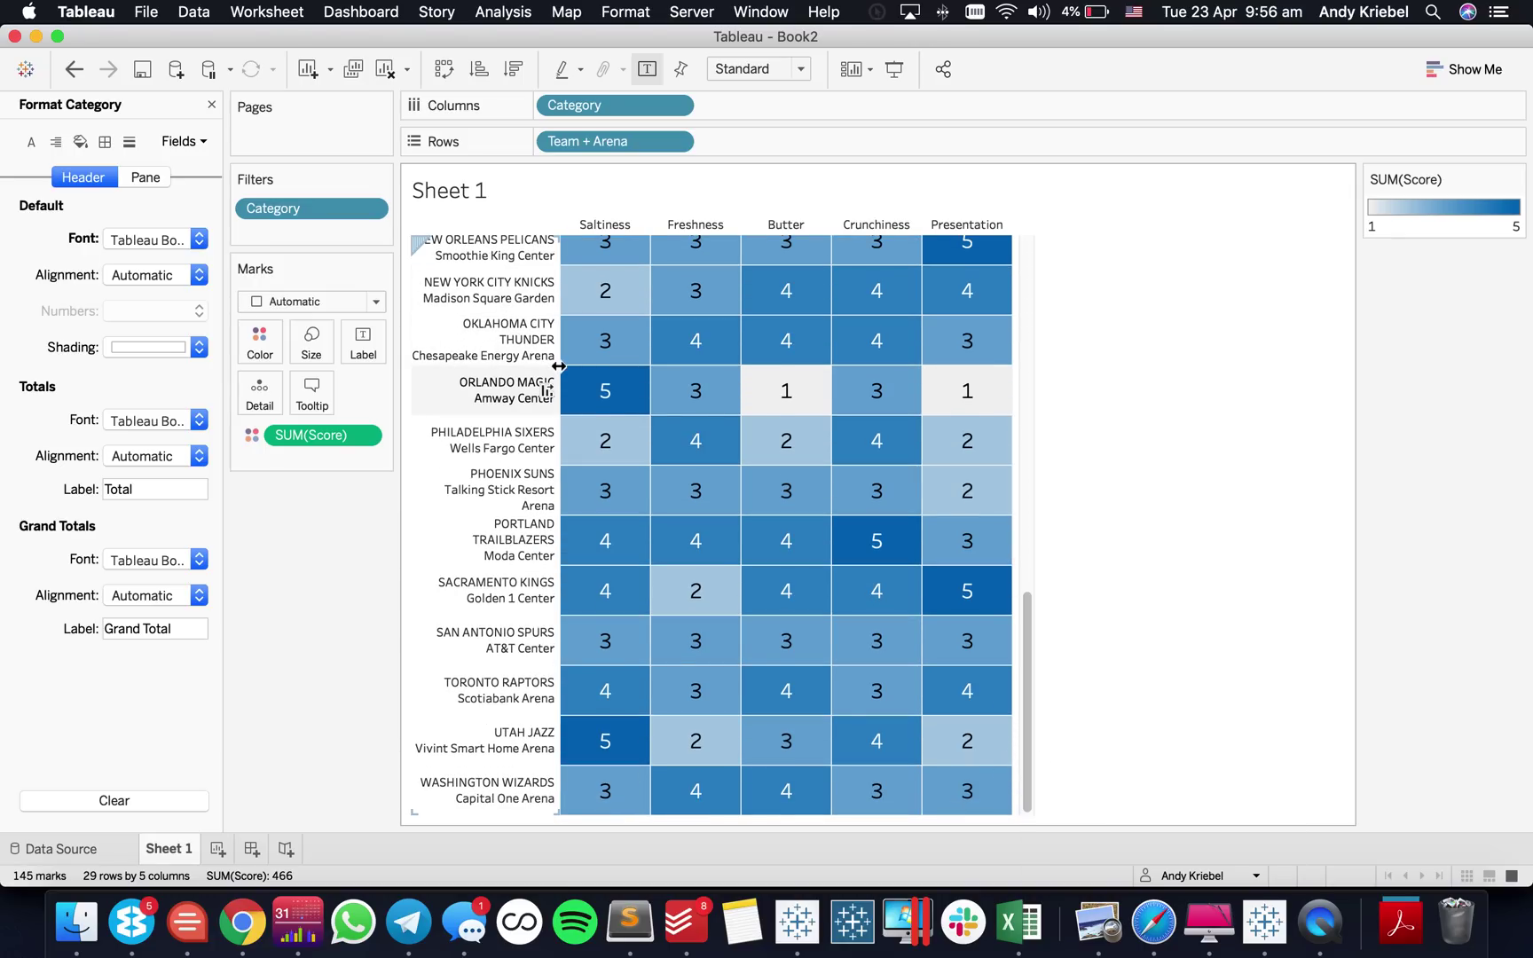
left_click_drag(559, 366, 586, 358)
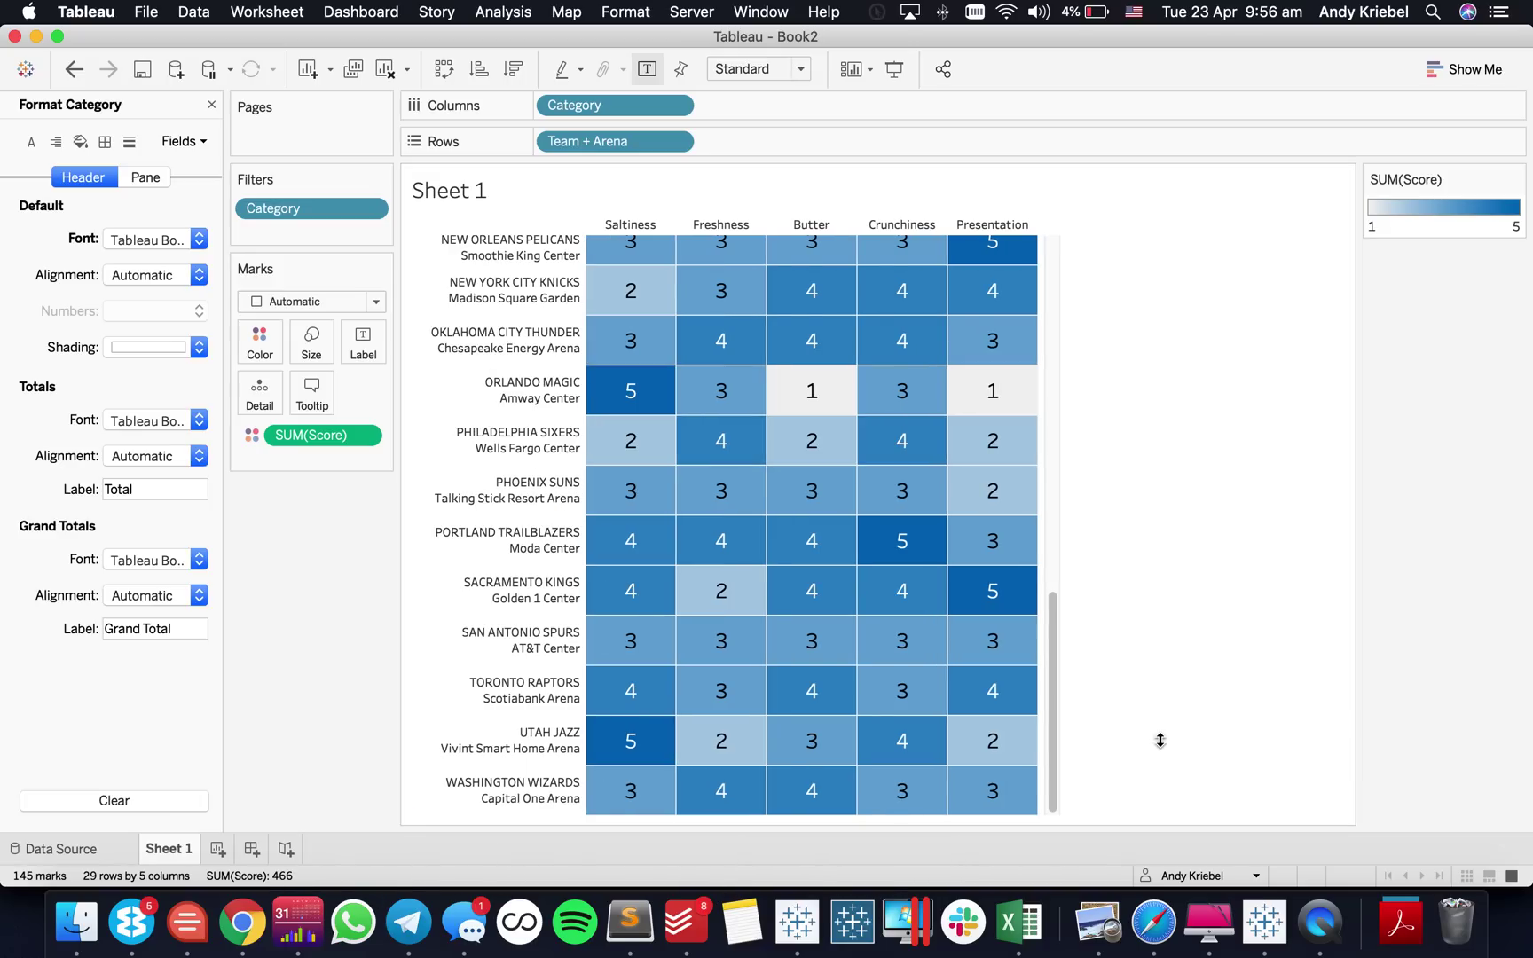
scroll(1071, 427, "up", 15)
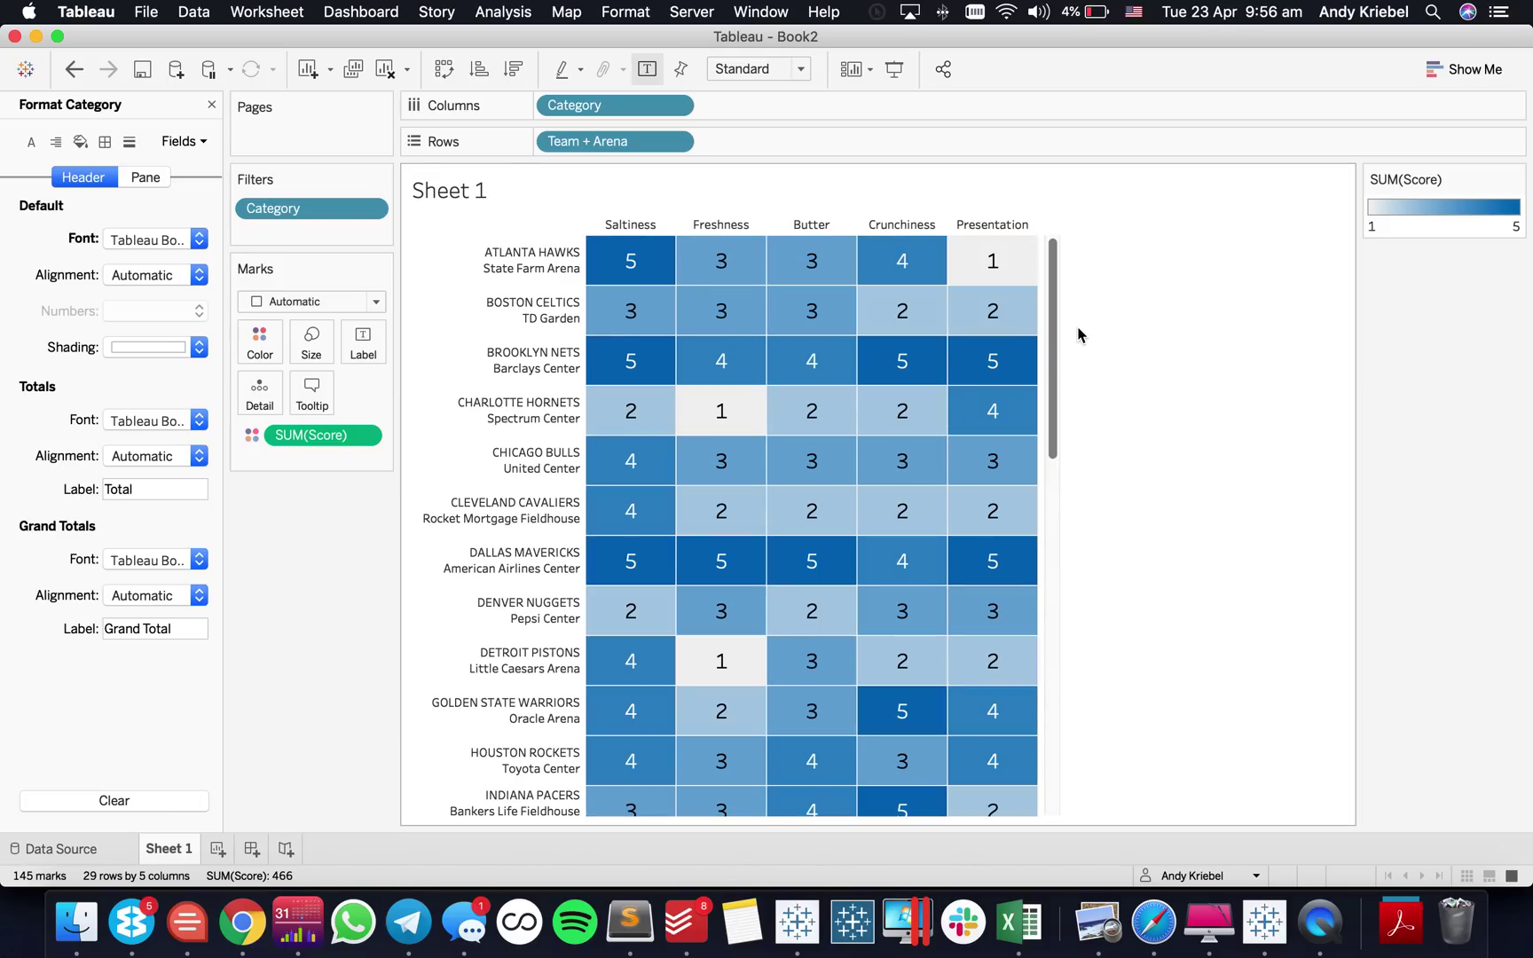
Step: Add grand totals from the Analysis Totals menu, then undo the unwanted totals row
left_click(212, 105)
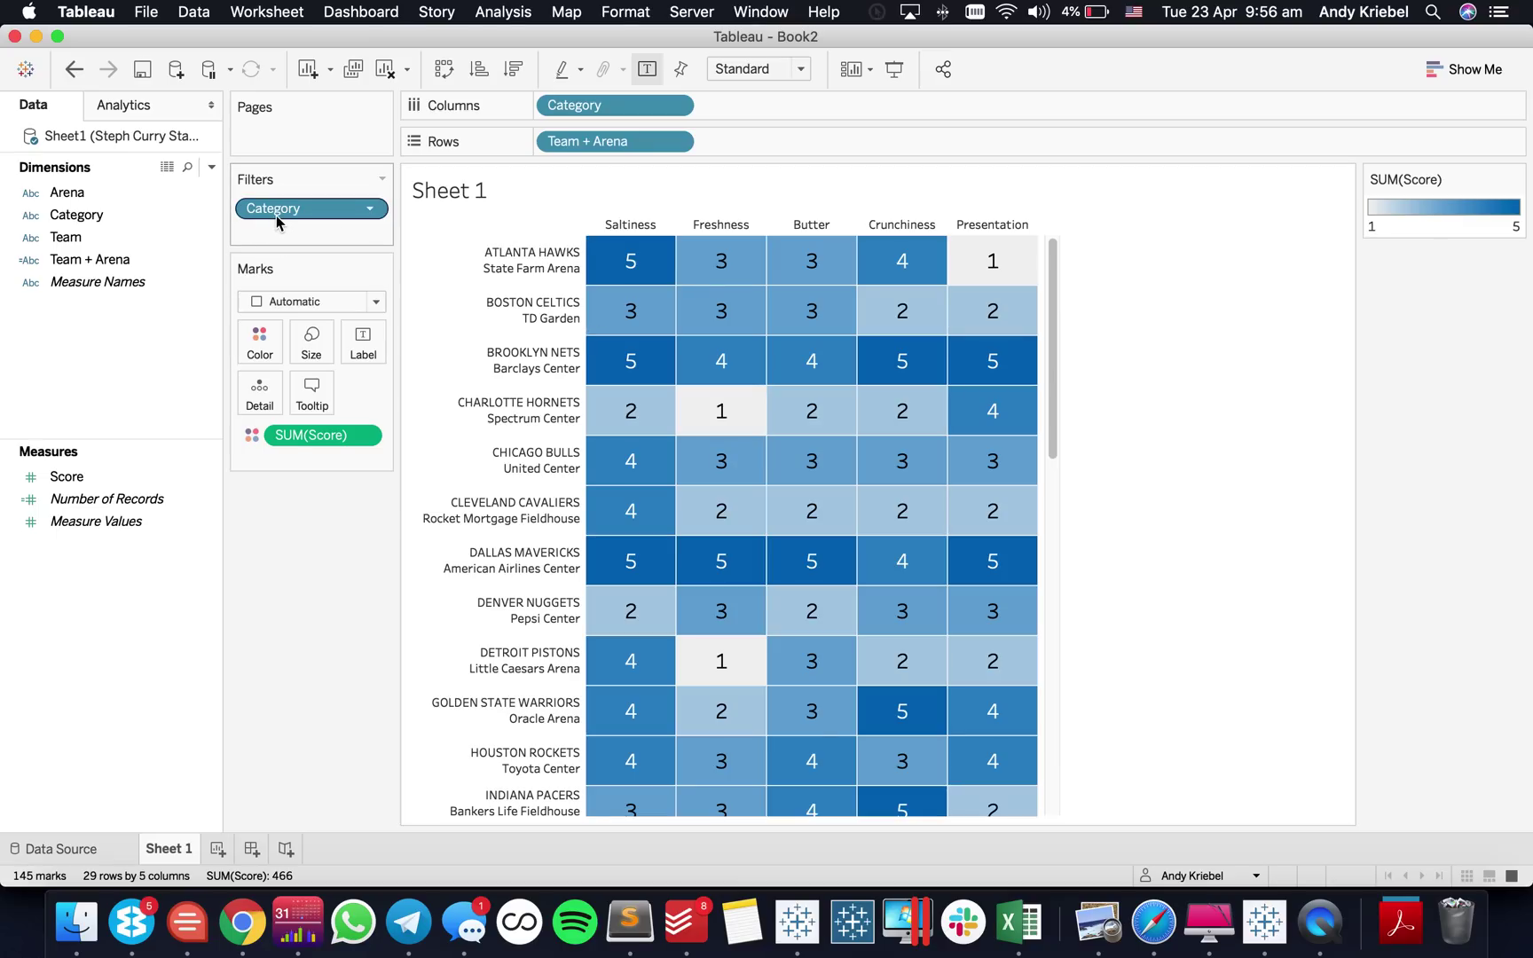
left_click(503, 14)
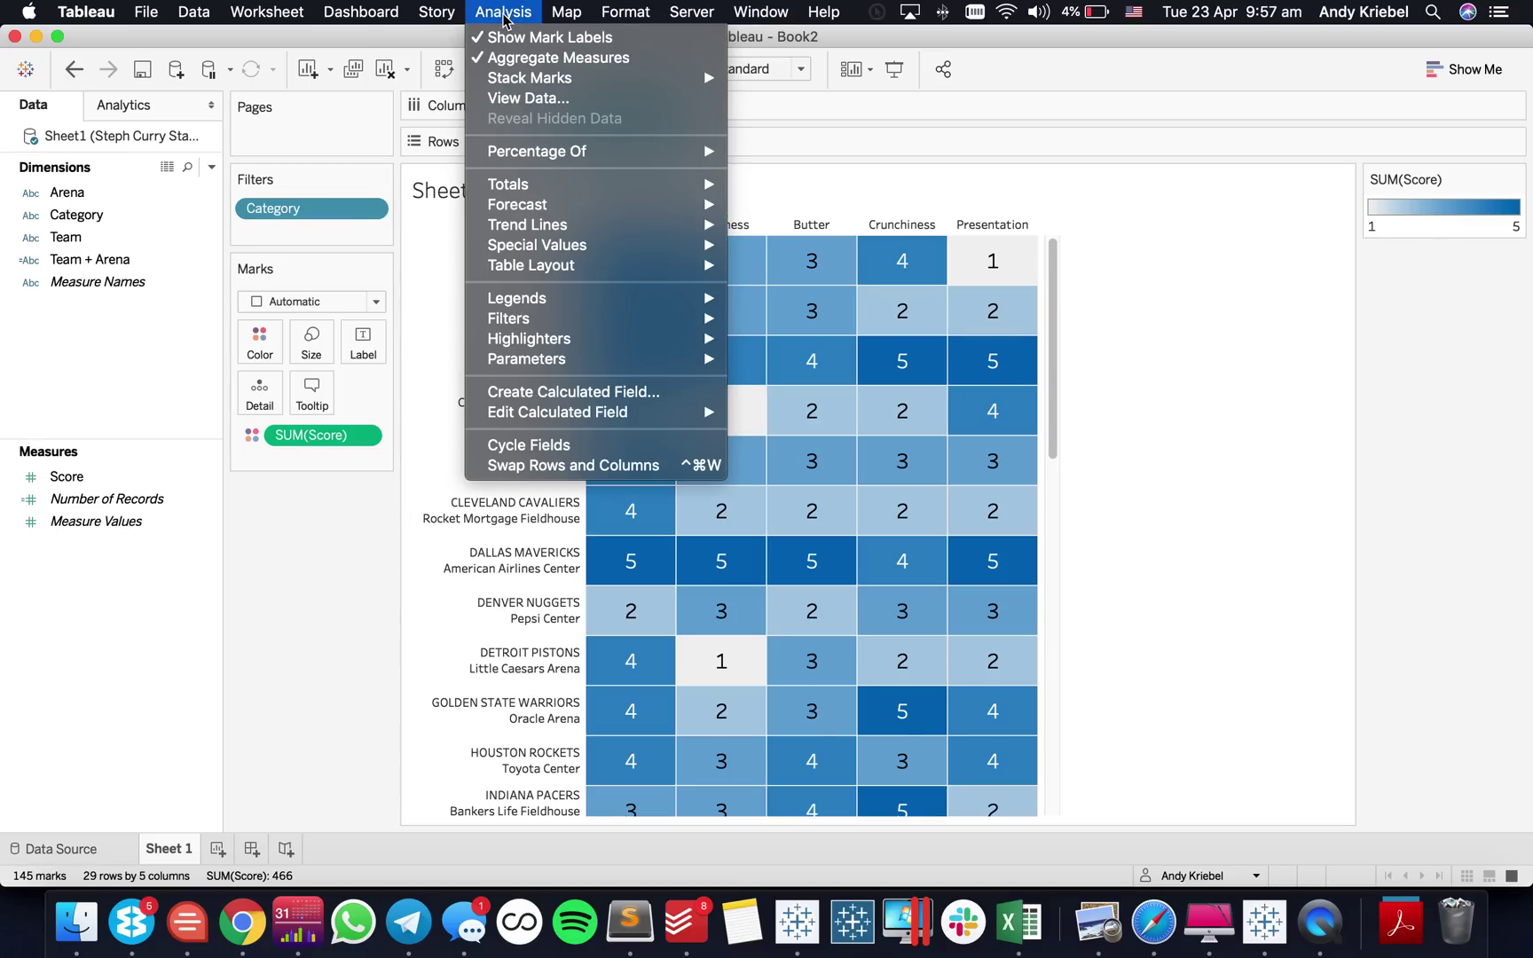
mouse_move(563, 184)
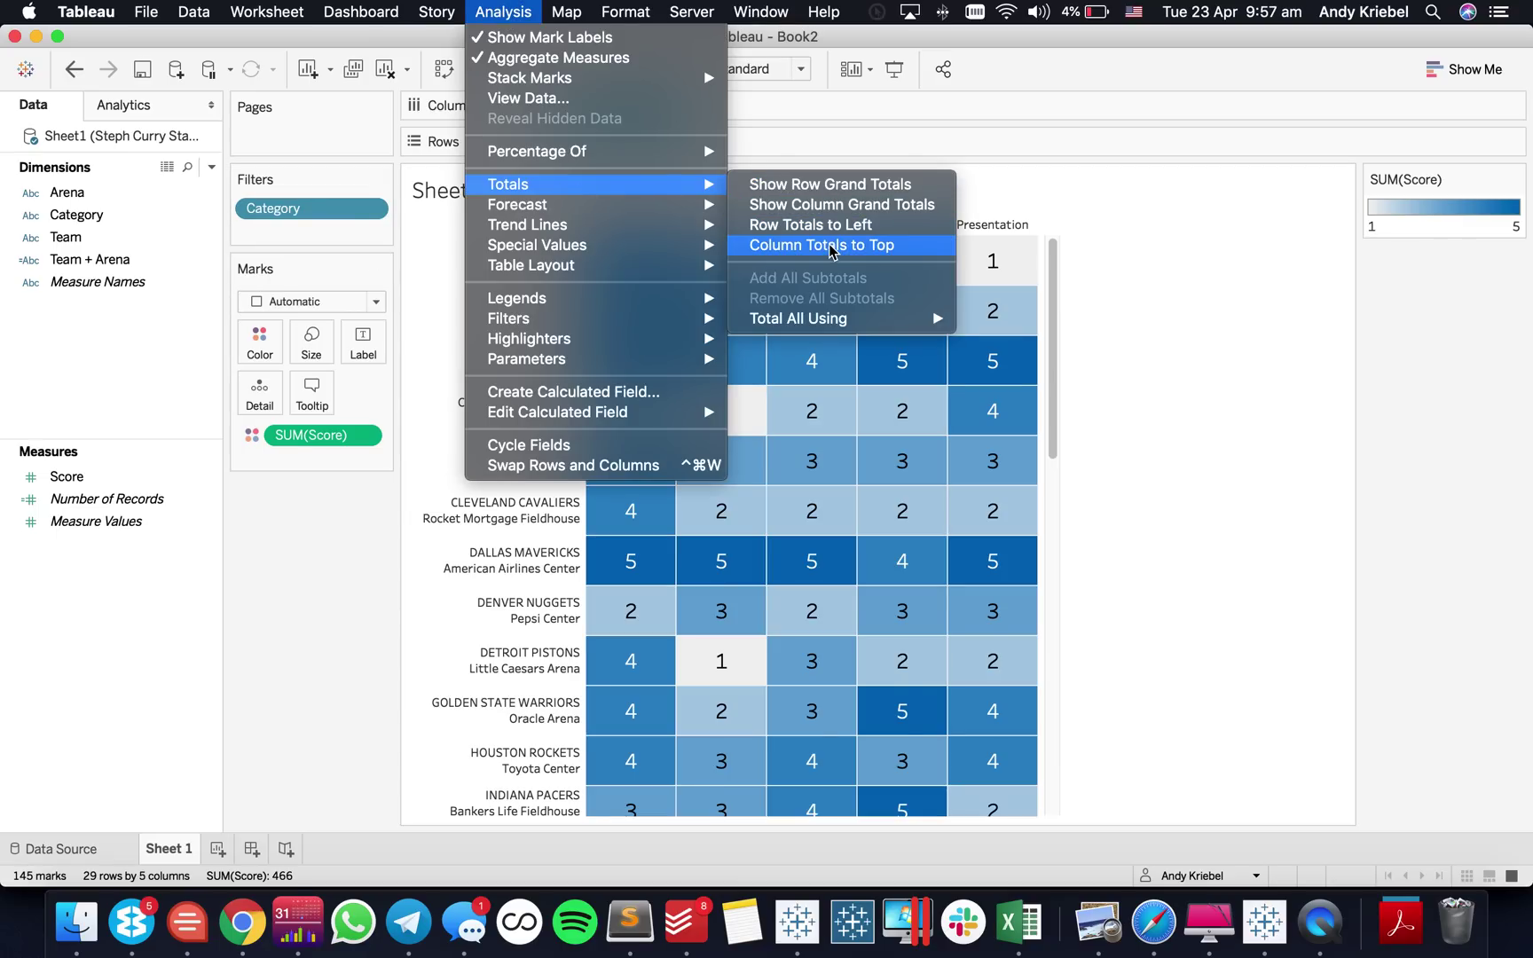
left_click(825, 205)
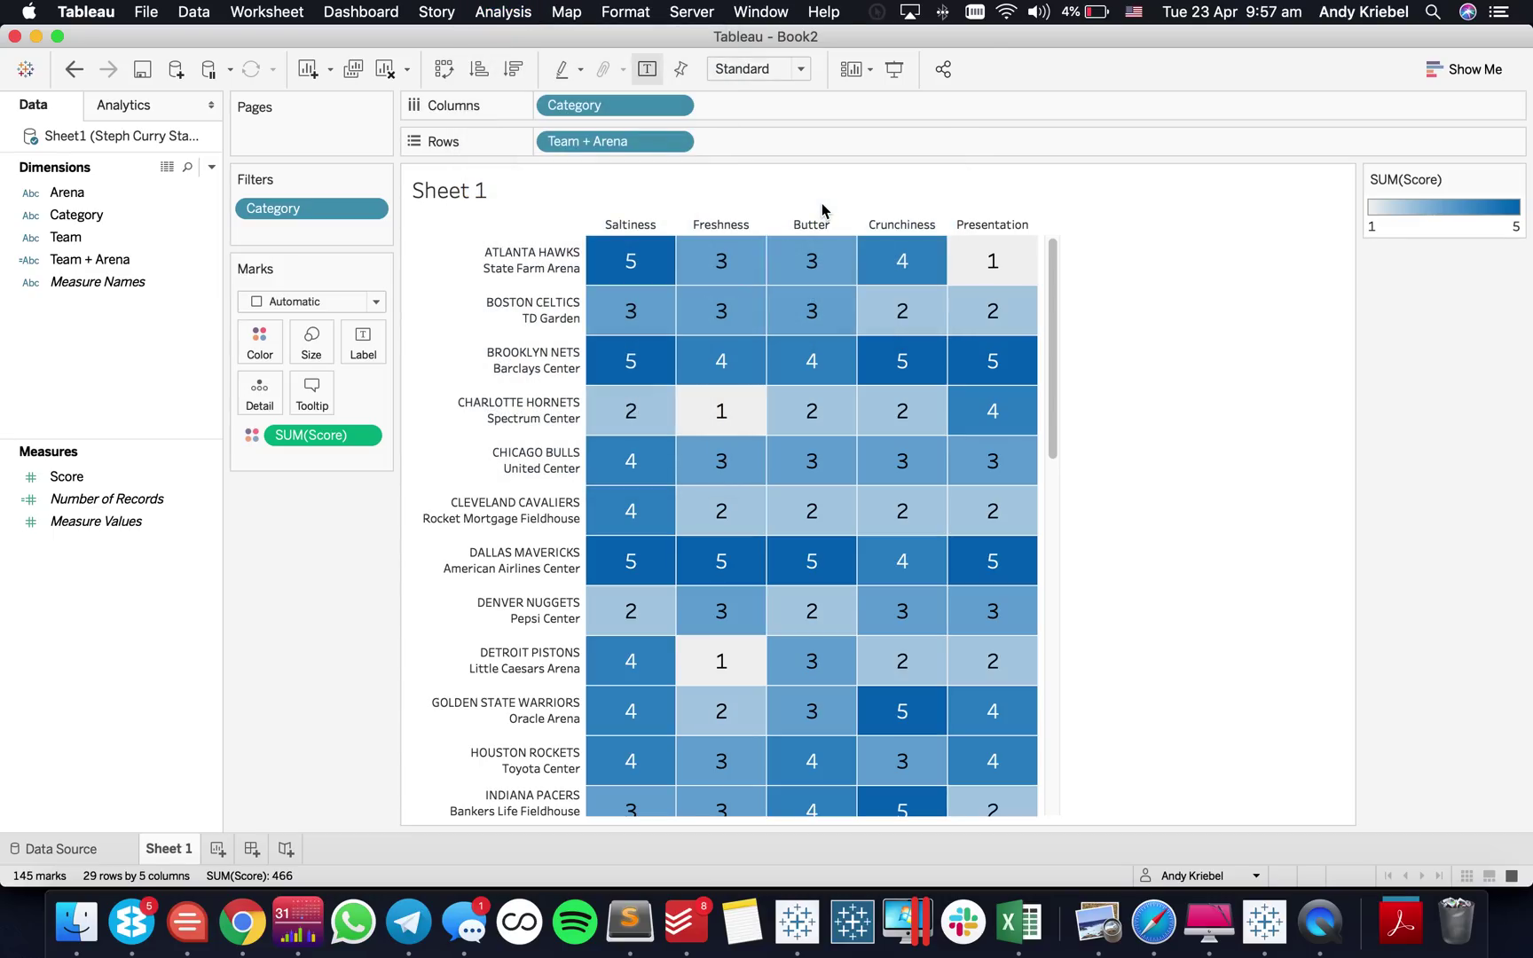
left_click(73, 69)
Step: Add a Grand Total column summing each team's scores, positioned at the right end
left_click(498, 15)
mouse_move(646, 186)
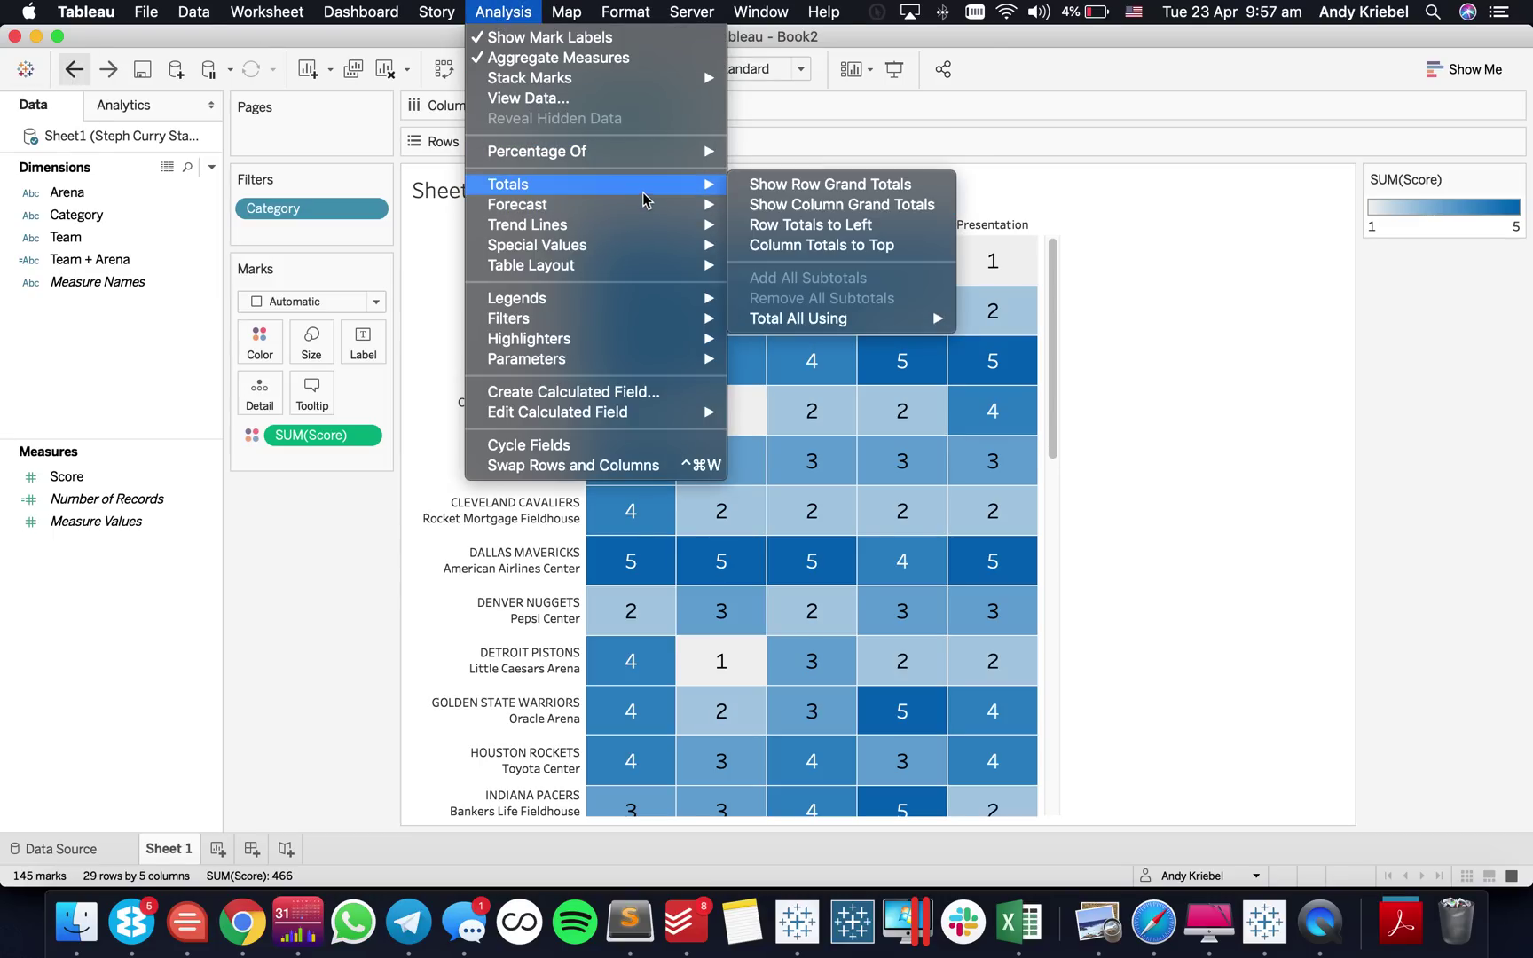
left_click(831, 184)
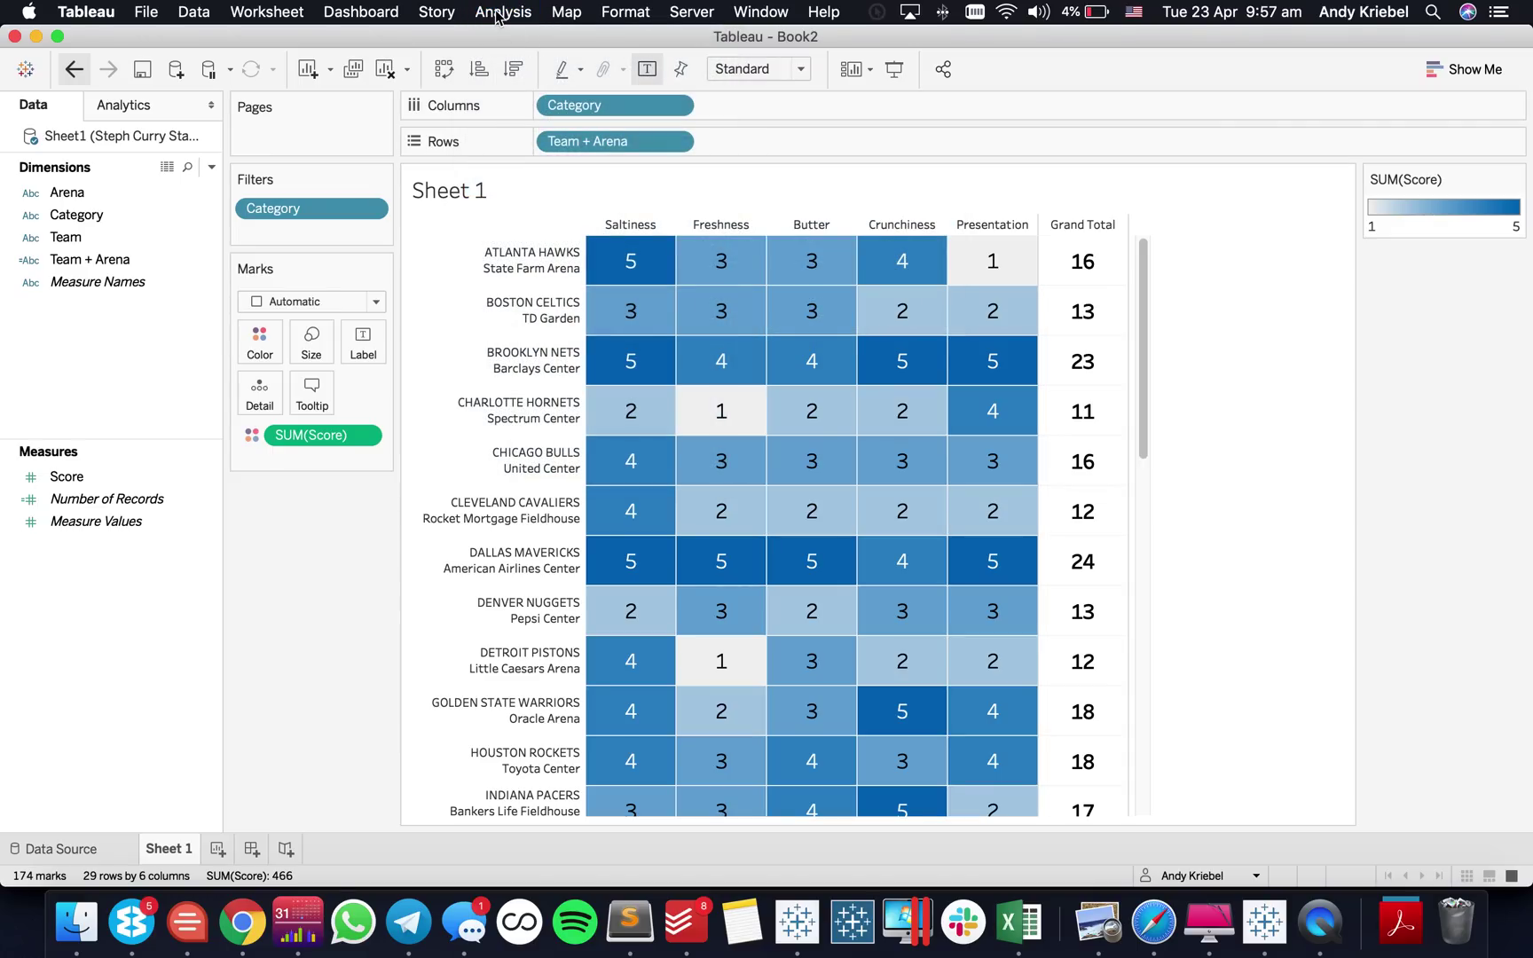
left_click(498, 14)
mouse_move(645, 193)
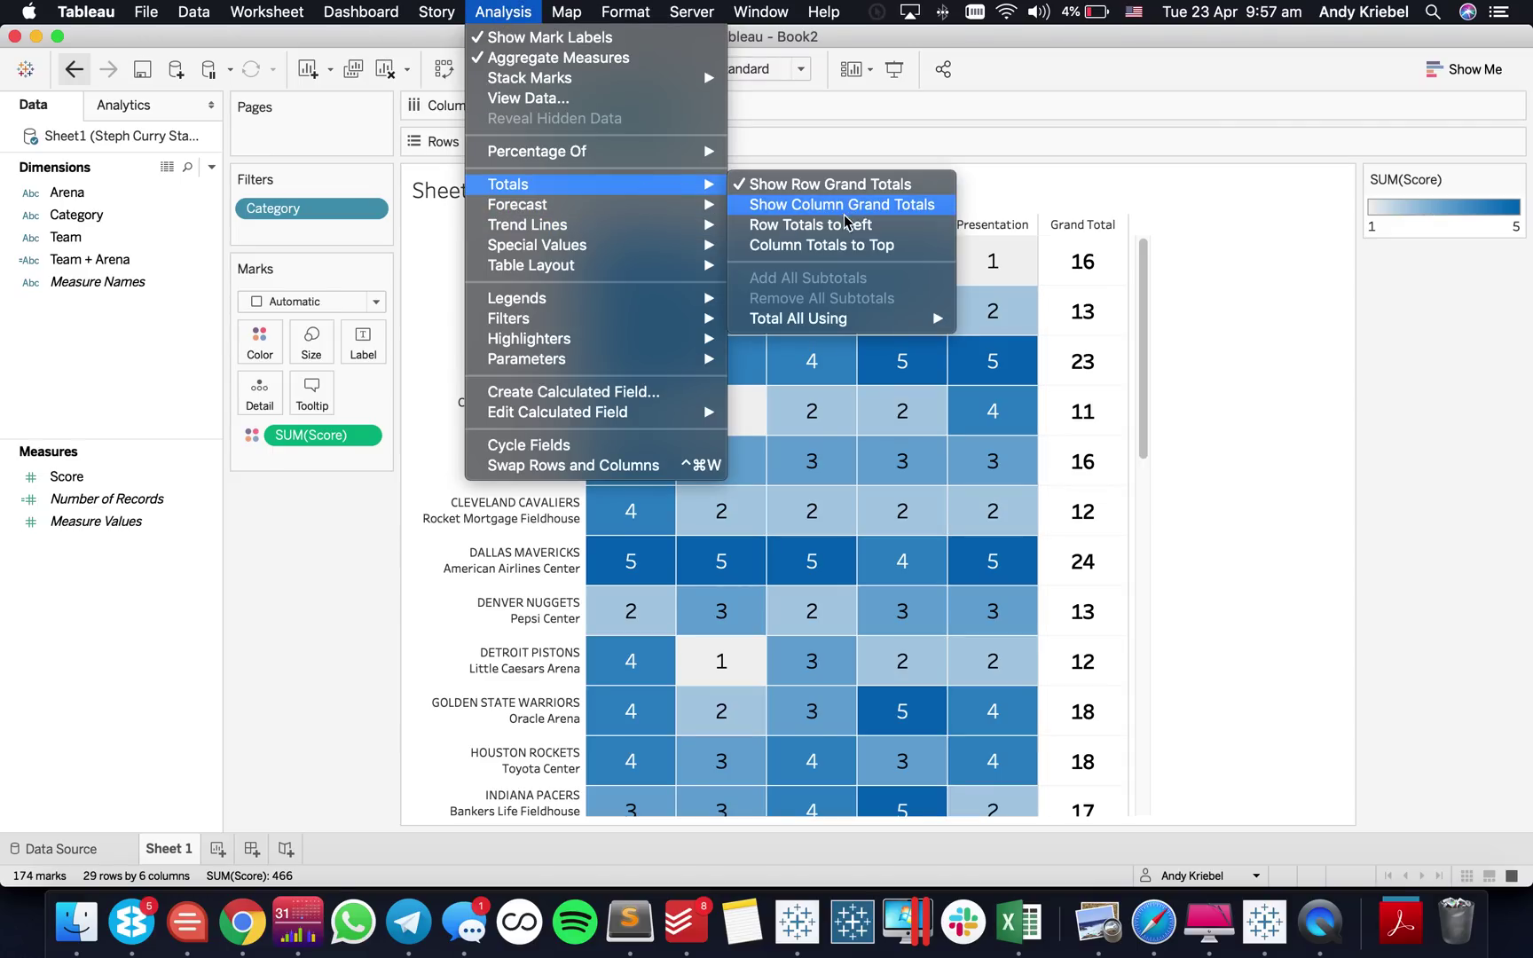
key("Escape")
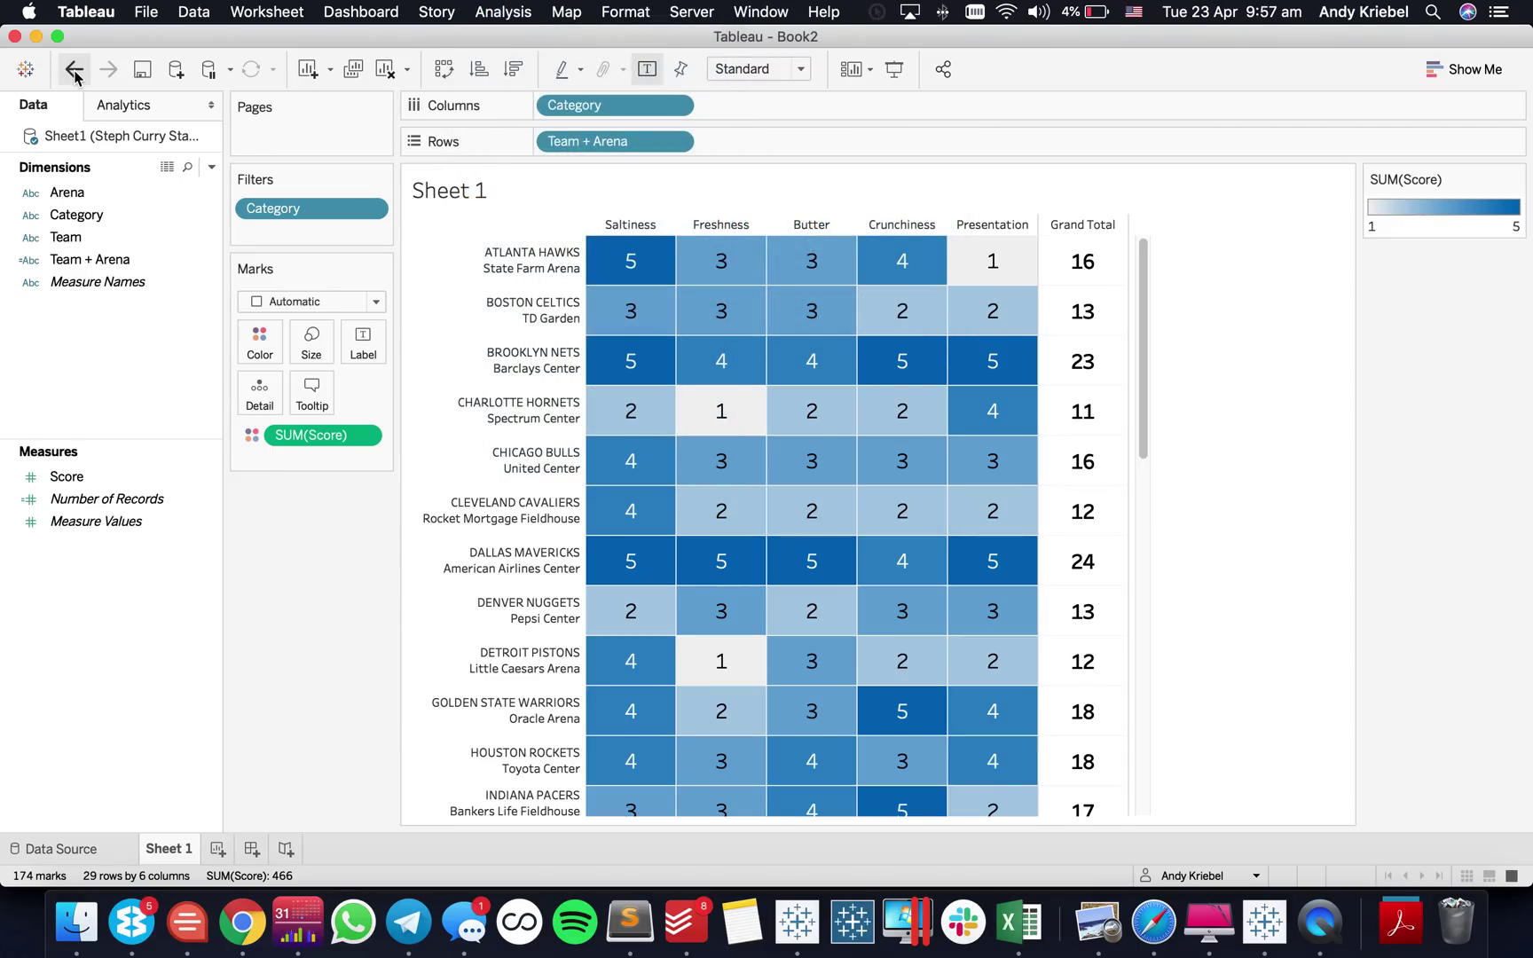
left_click(74, 76)
left_click_drag(627, 224, 1056, 226)
Step: Change the Grand Totals label to 'TOTAL SCORE' in the grand total formatting
right_click(1085, 233)
left_click(1153, 334)
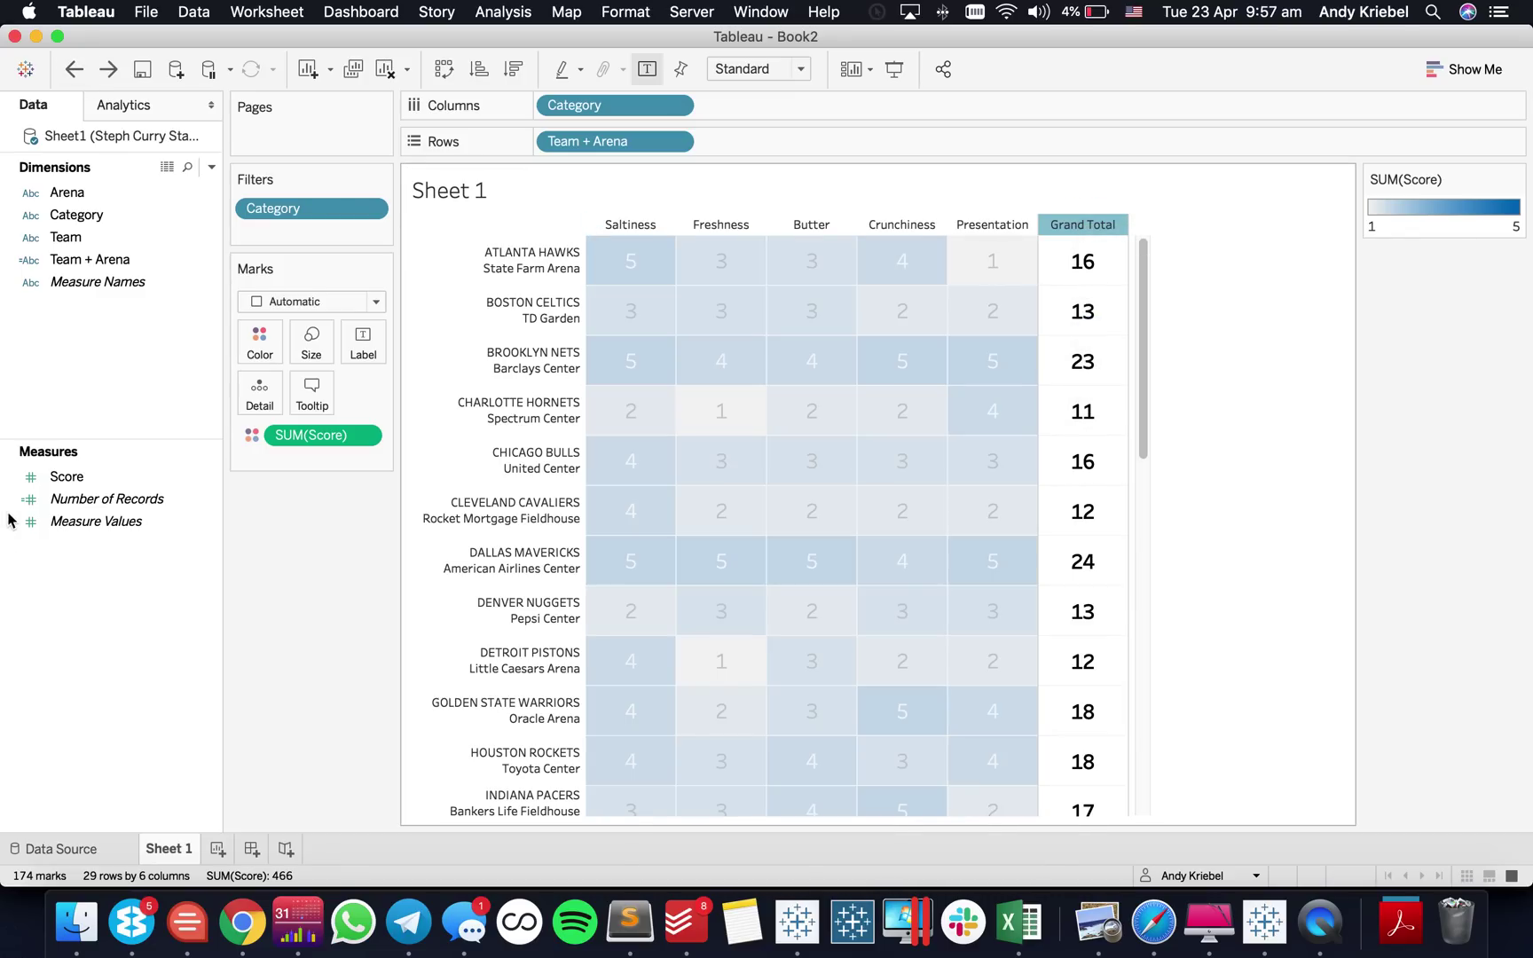
left_click_drag(188, 633, 2, 627)
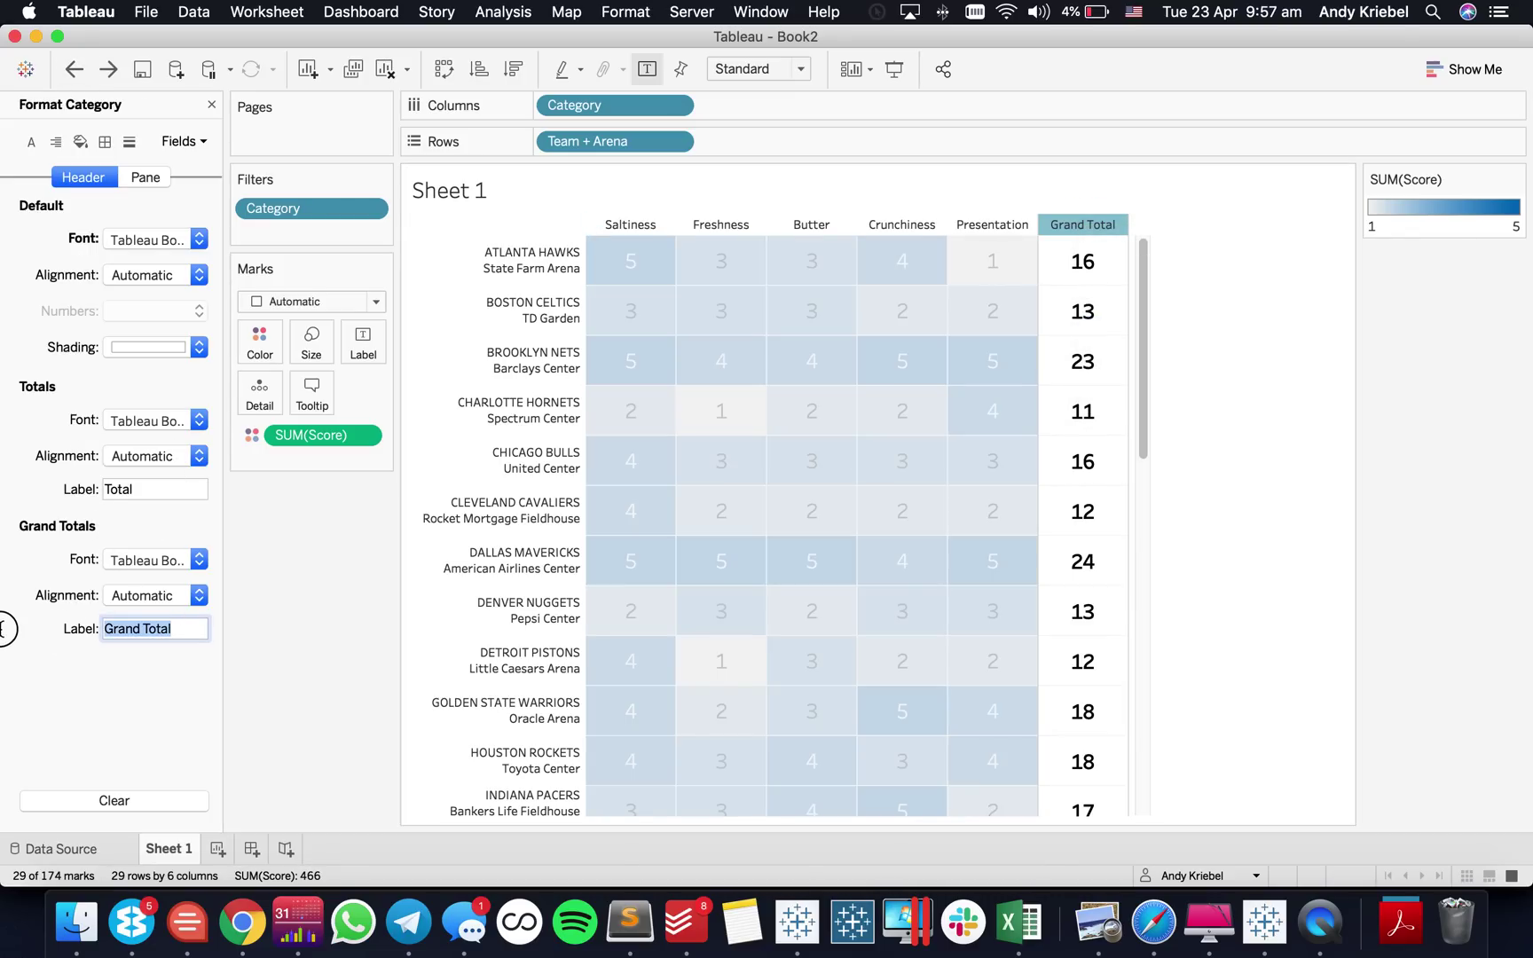
type("TO")
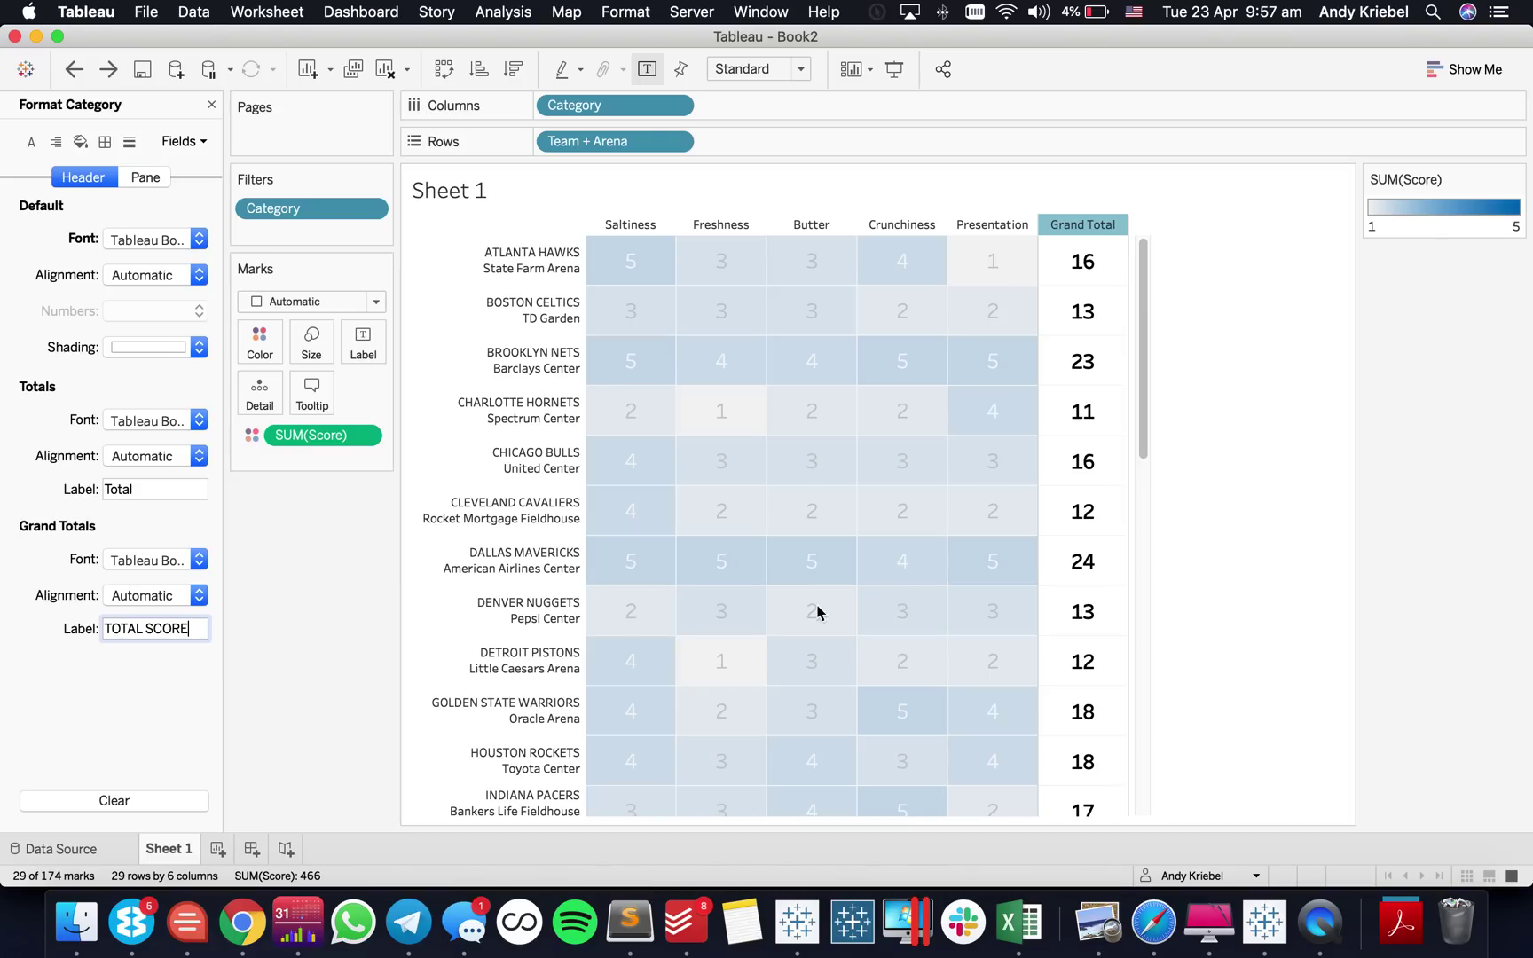
type("TAL SCORE")
key("Return")
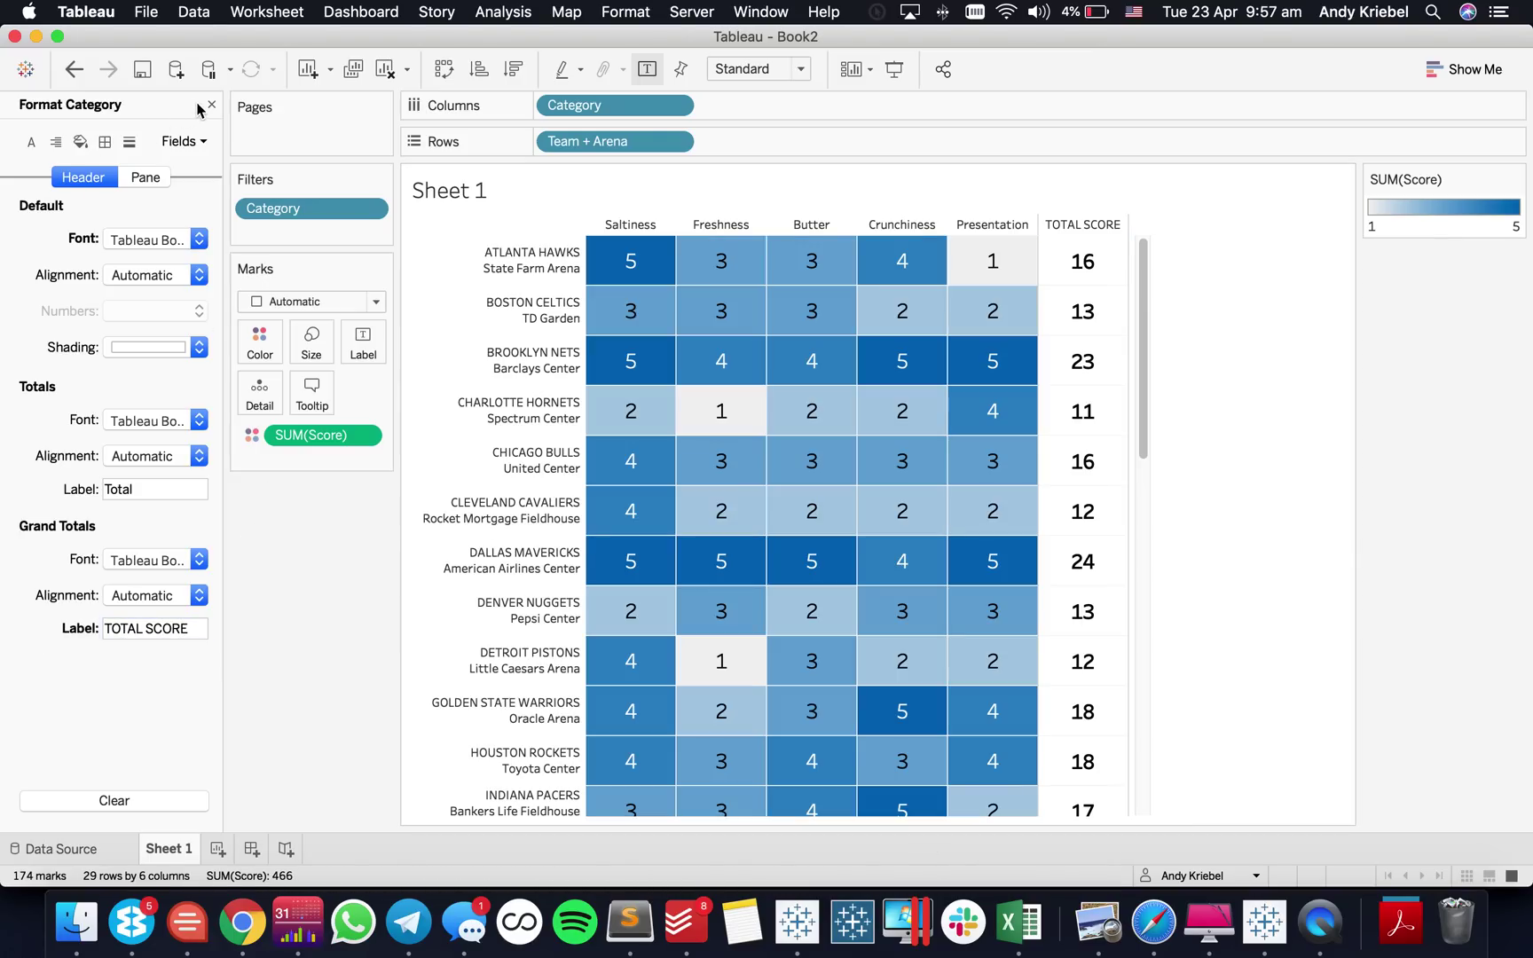
left_click(212, 104)
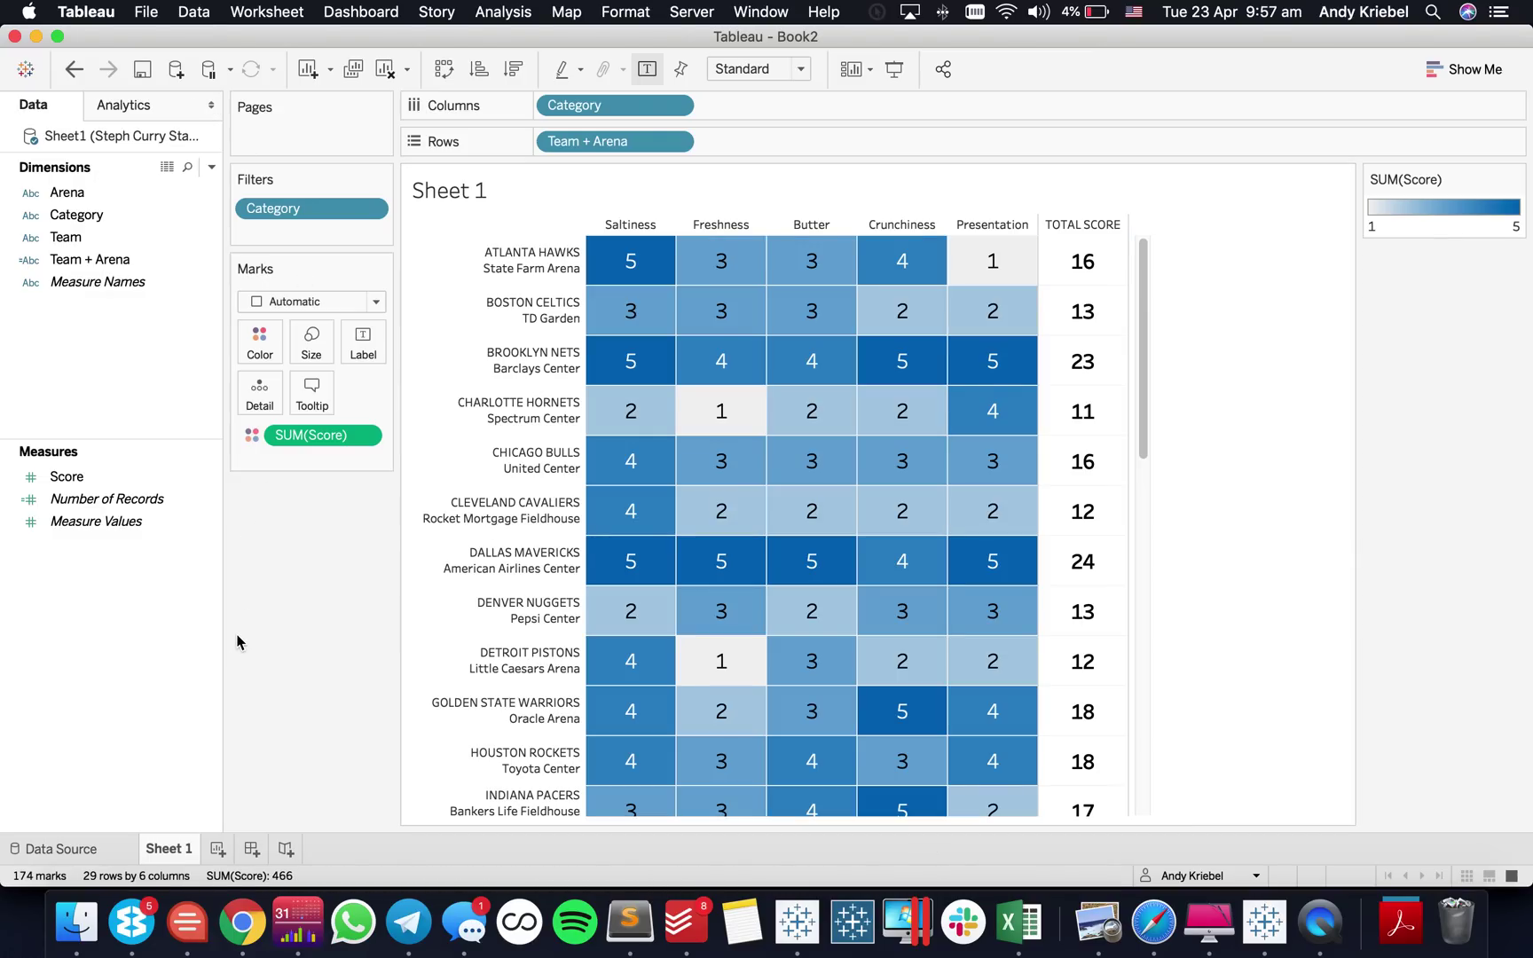
Step: Sort teams by TOTAL SCORE descending (Dallas Mavericks 24 first) and edit the Team + Arena calculation
left_click(527, 70)
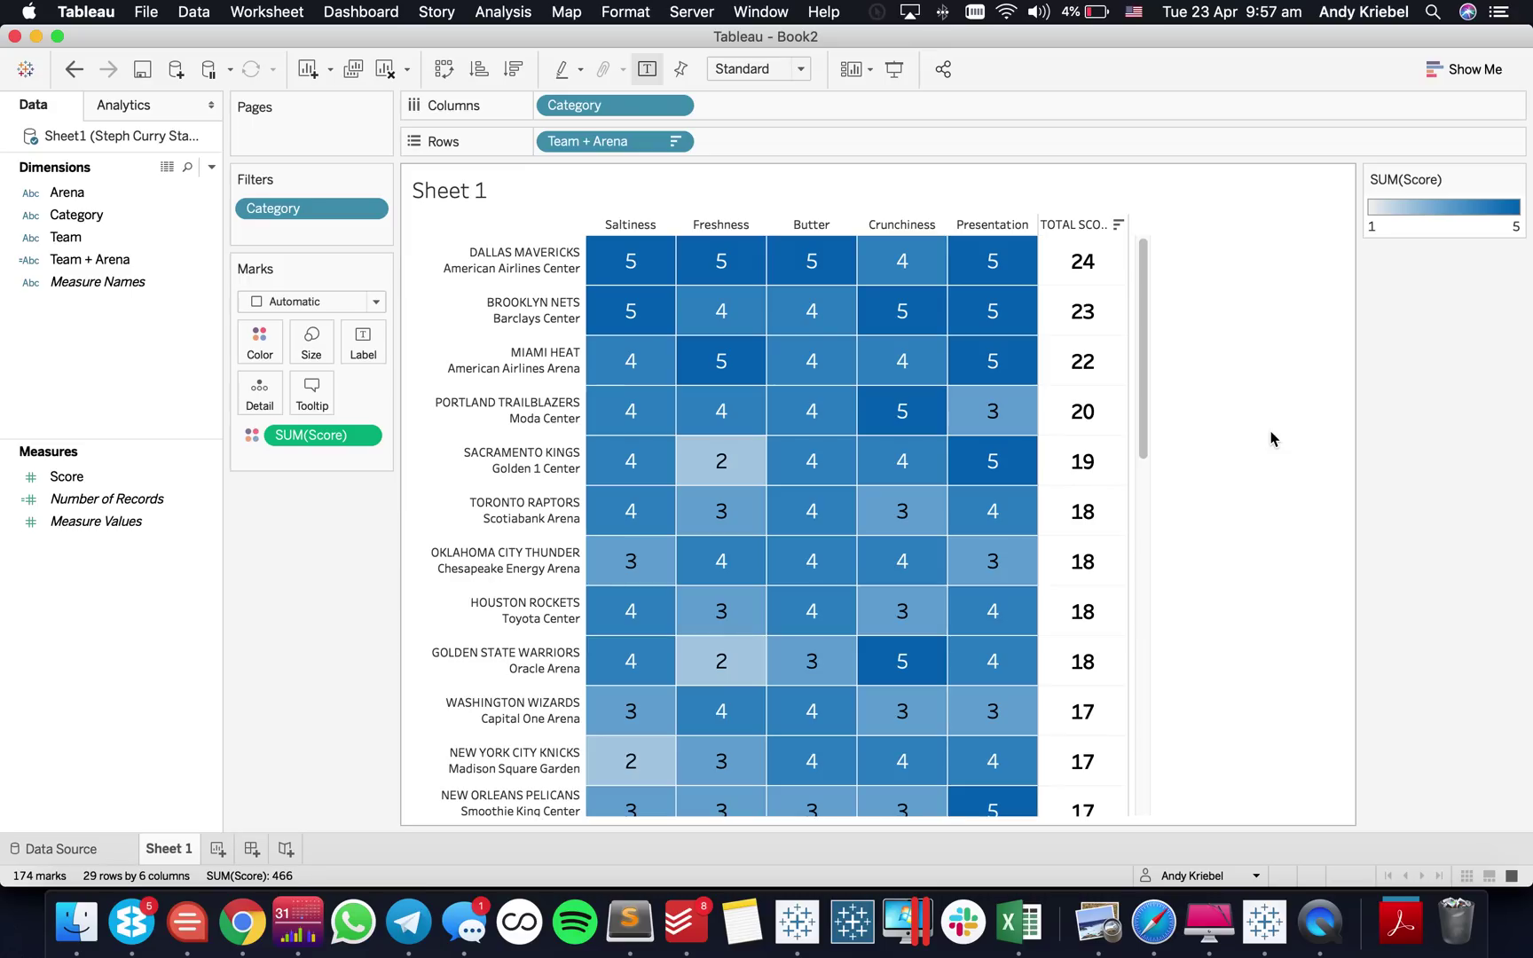
right_click(91, 259)
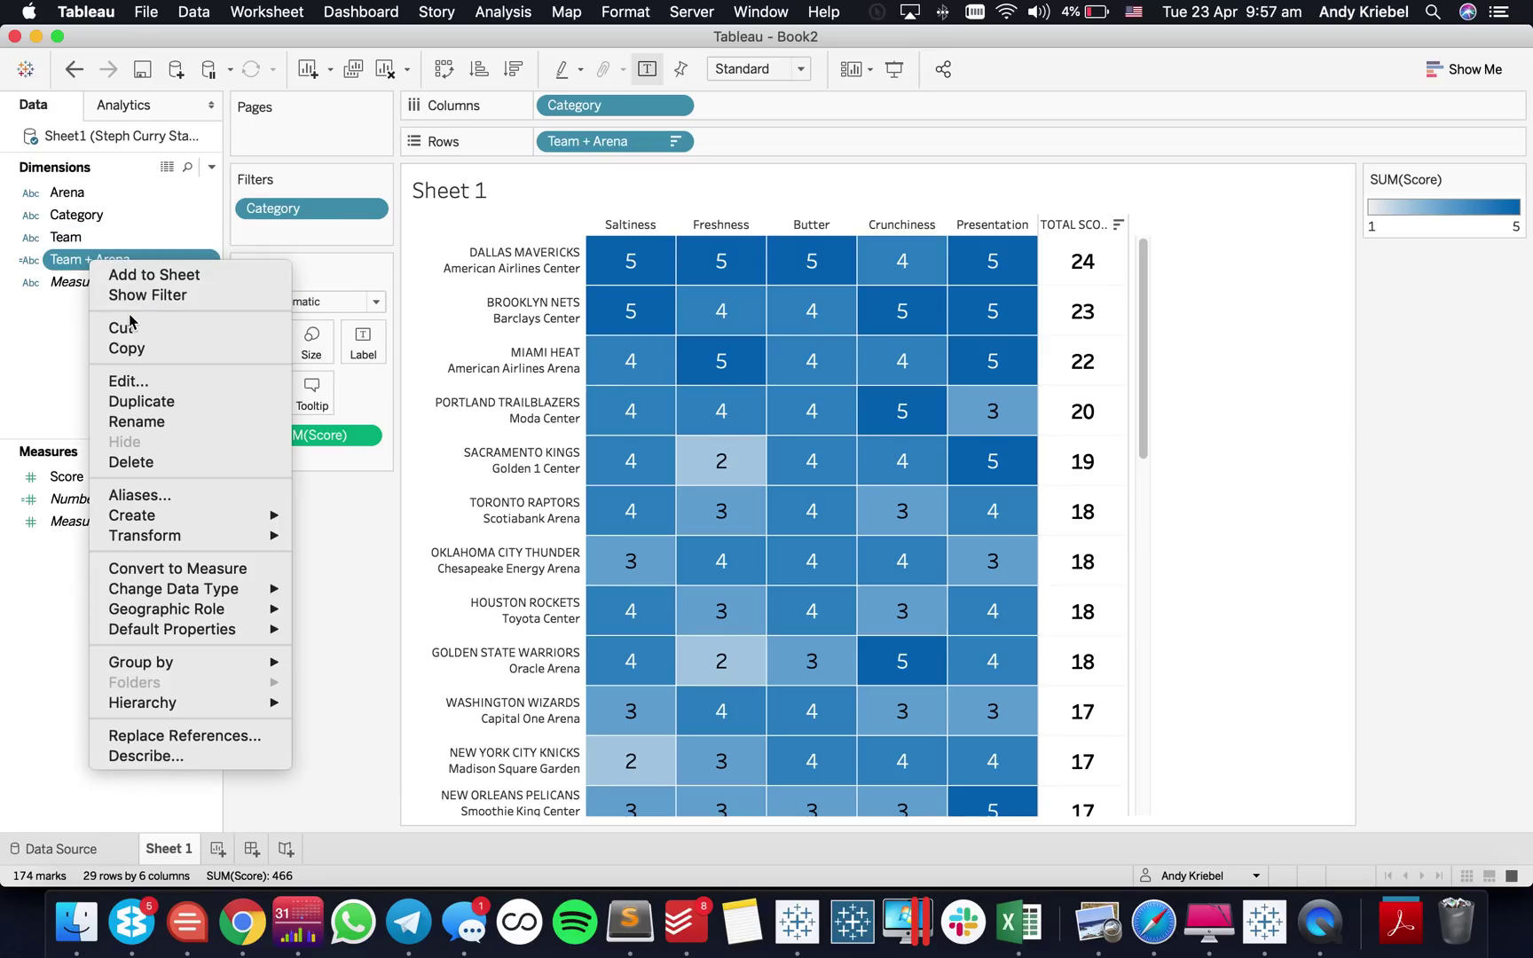
left_click(128, 381)
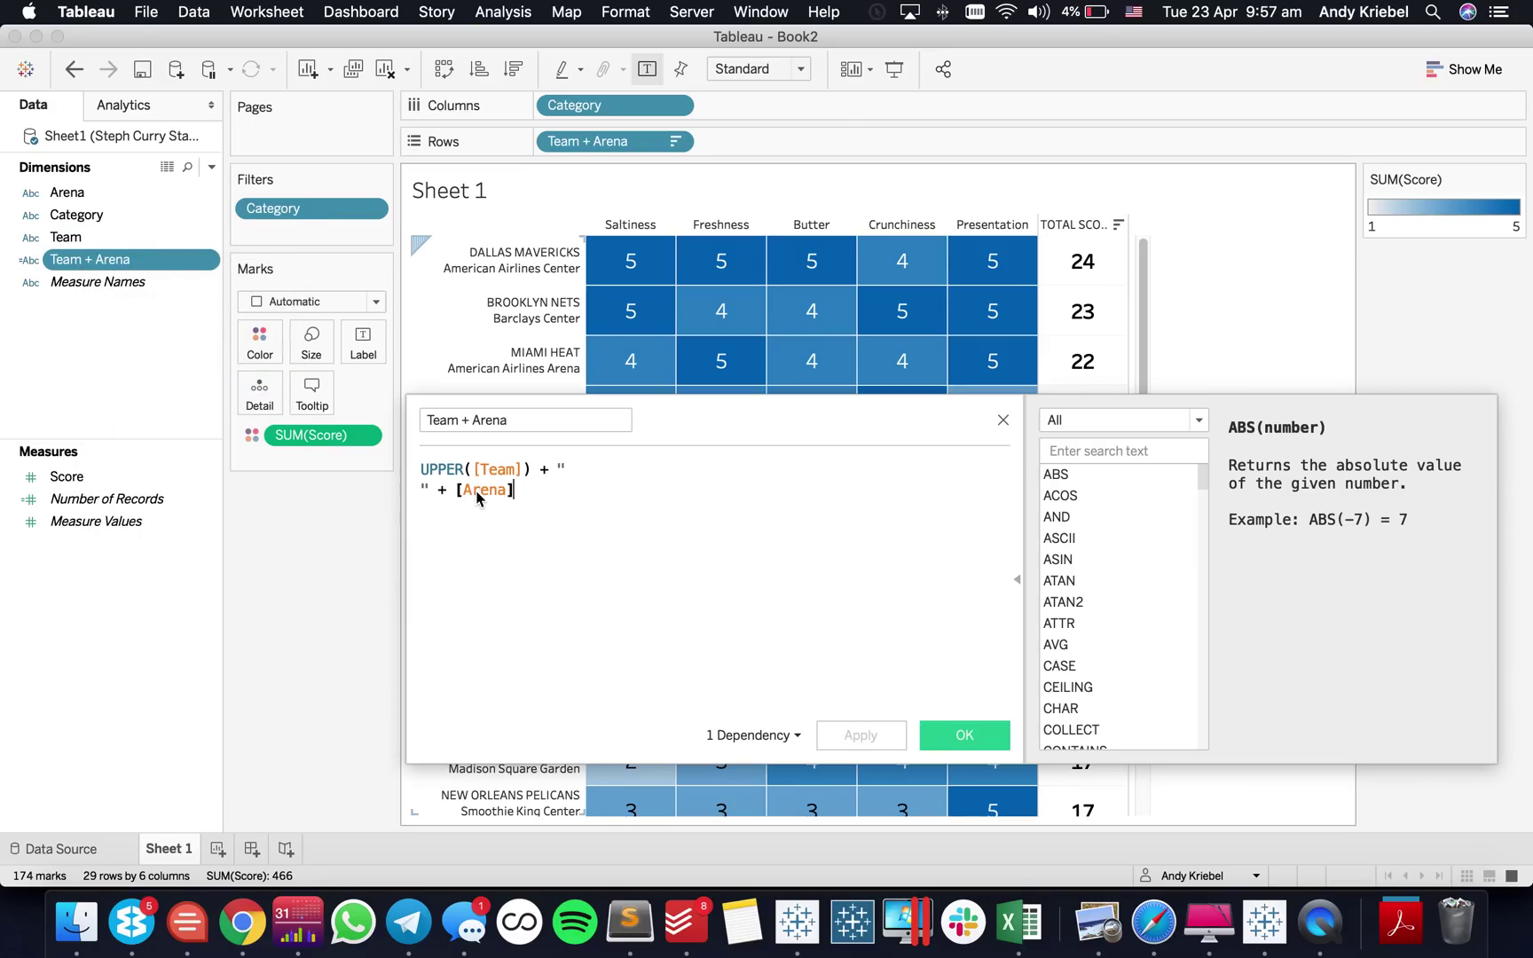